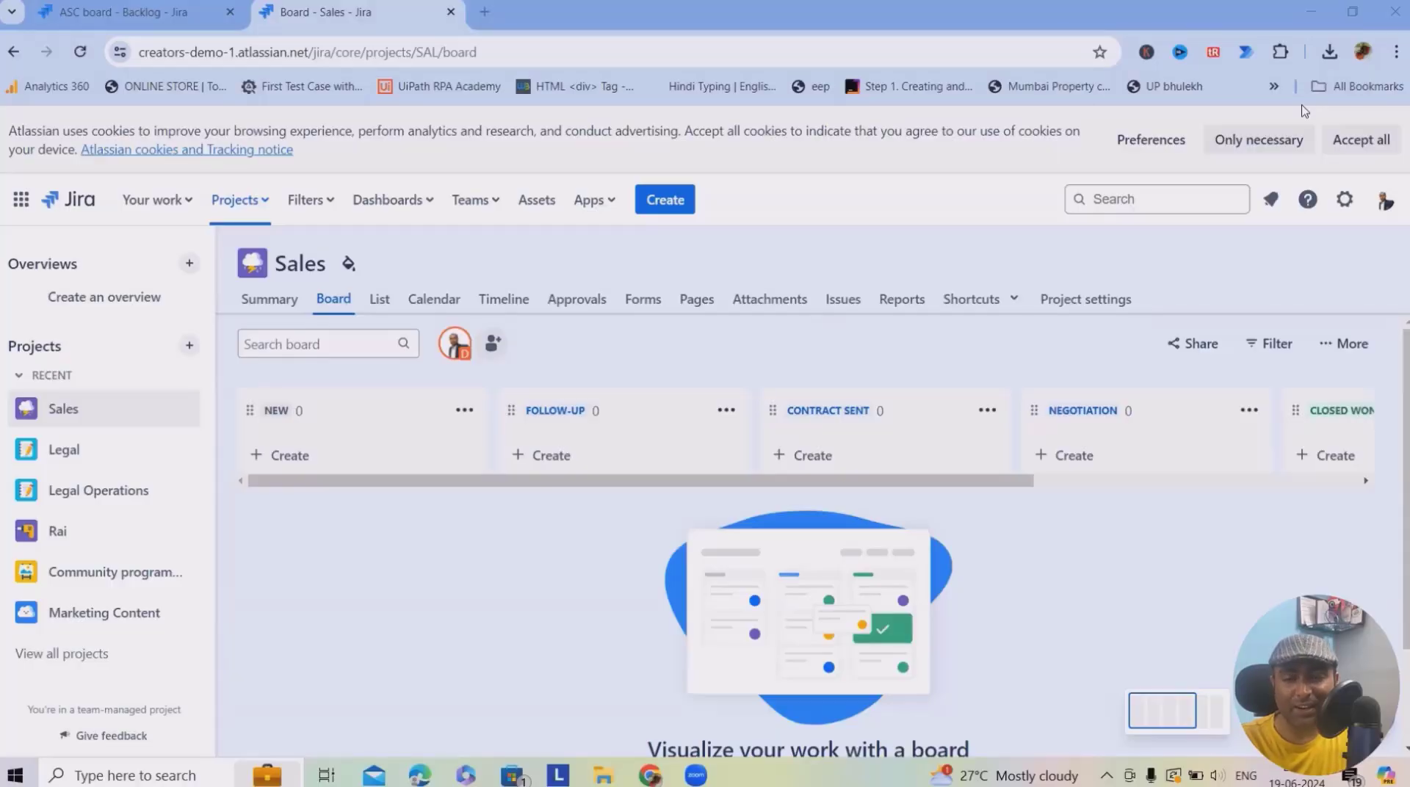
- Examine the Sales project templates offered for a new project, including Sales pipeline and Lead tracking, and leave without creating one
click(119, 13)
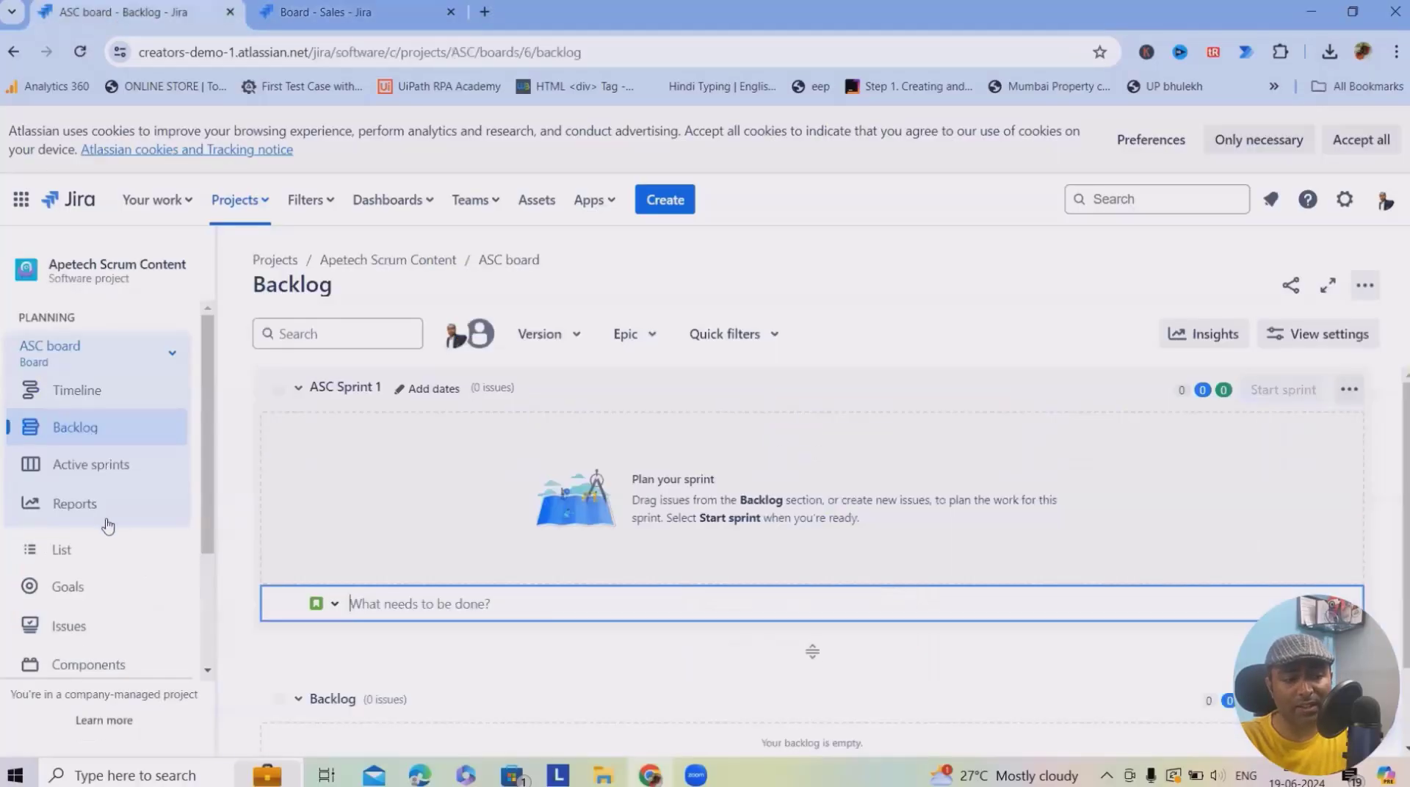
click(239, 200)
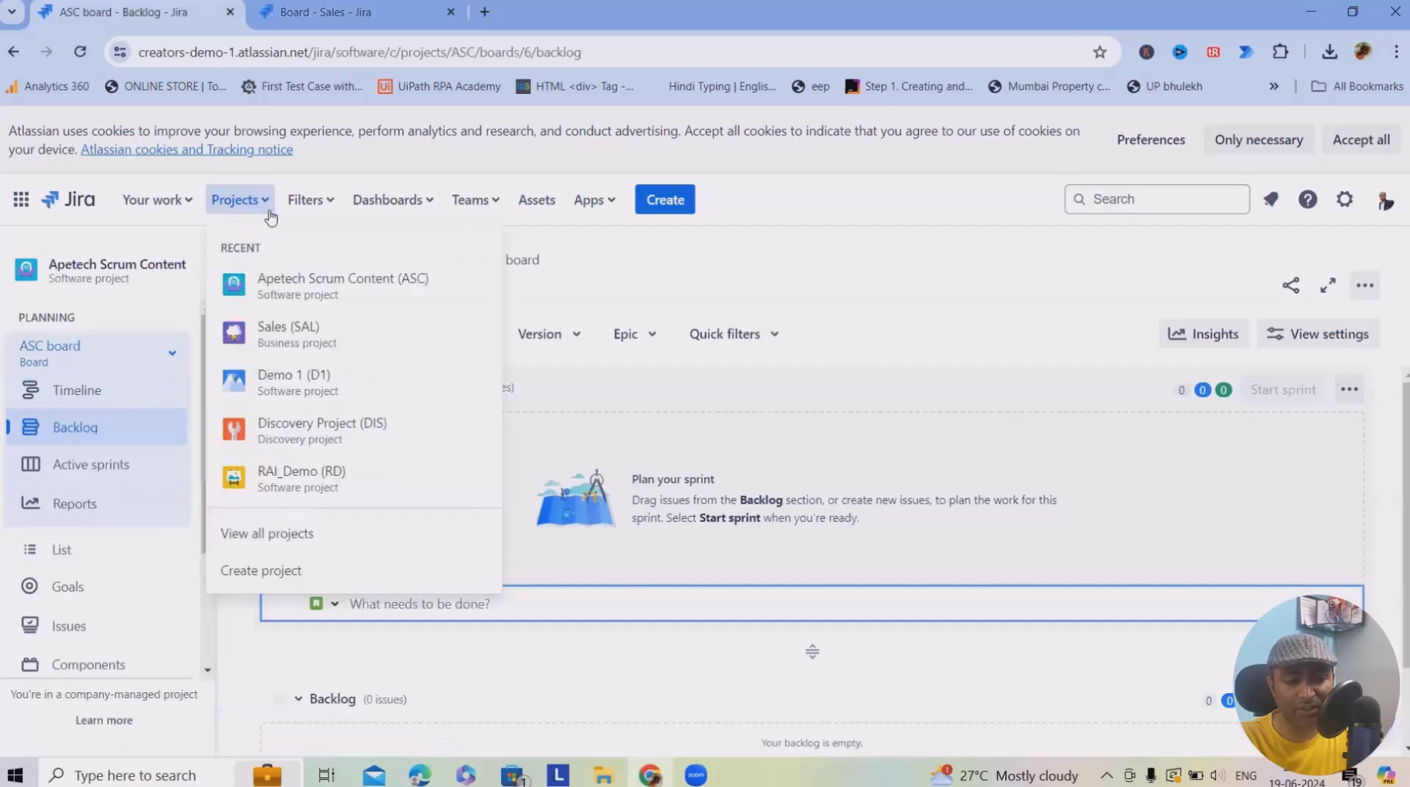
click(293, 569)
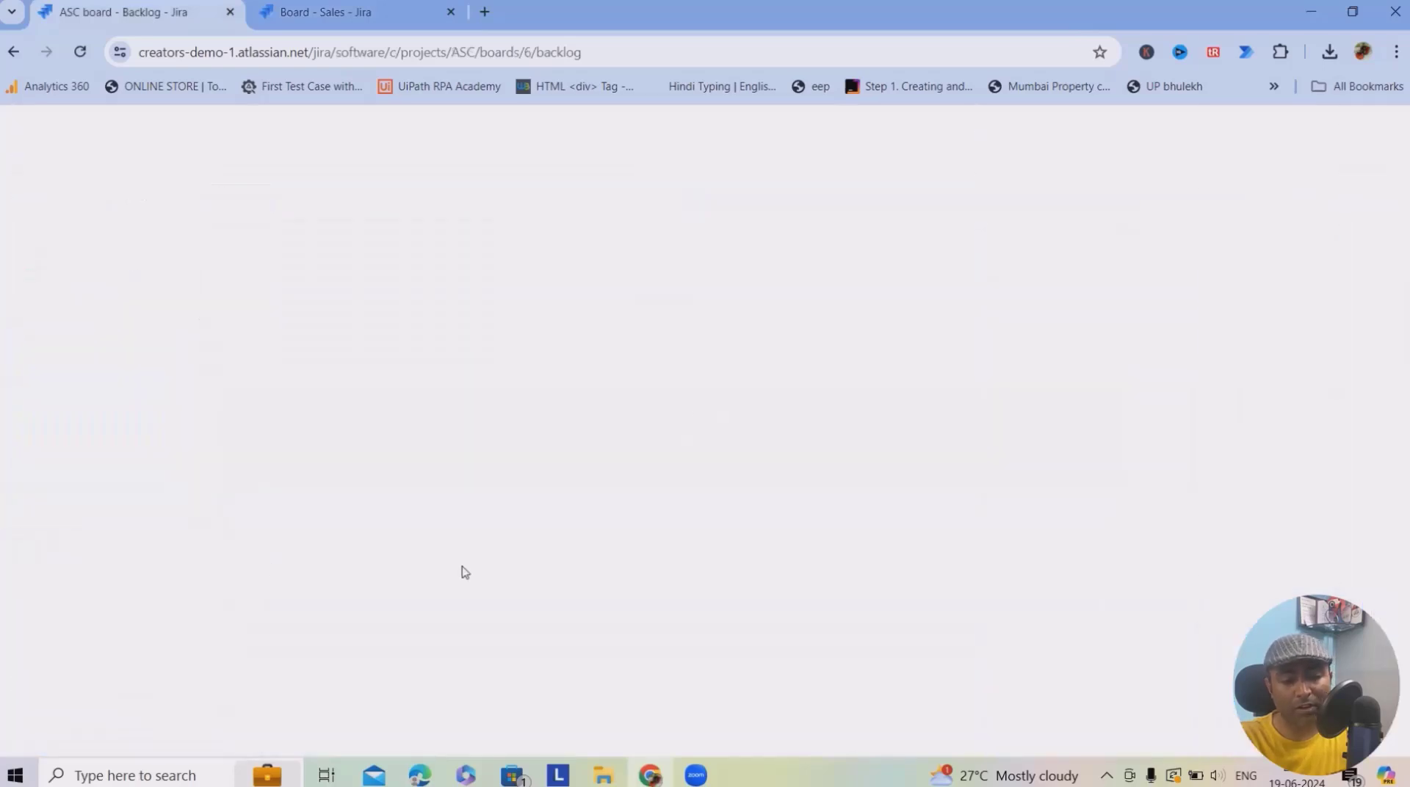
scroll(39, 622, down, 5)
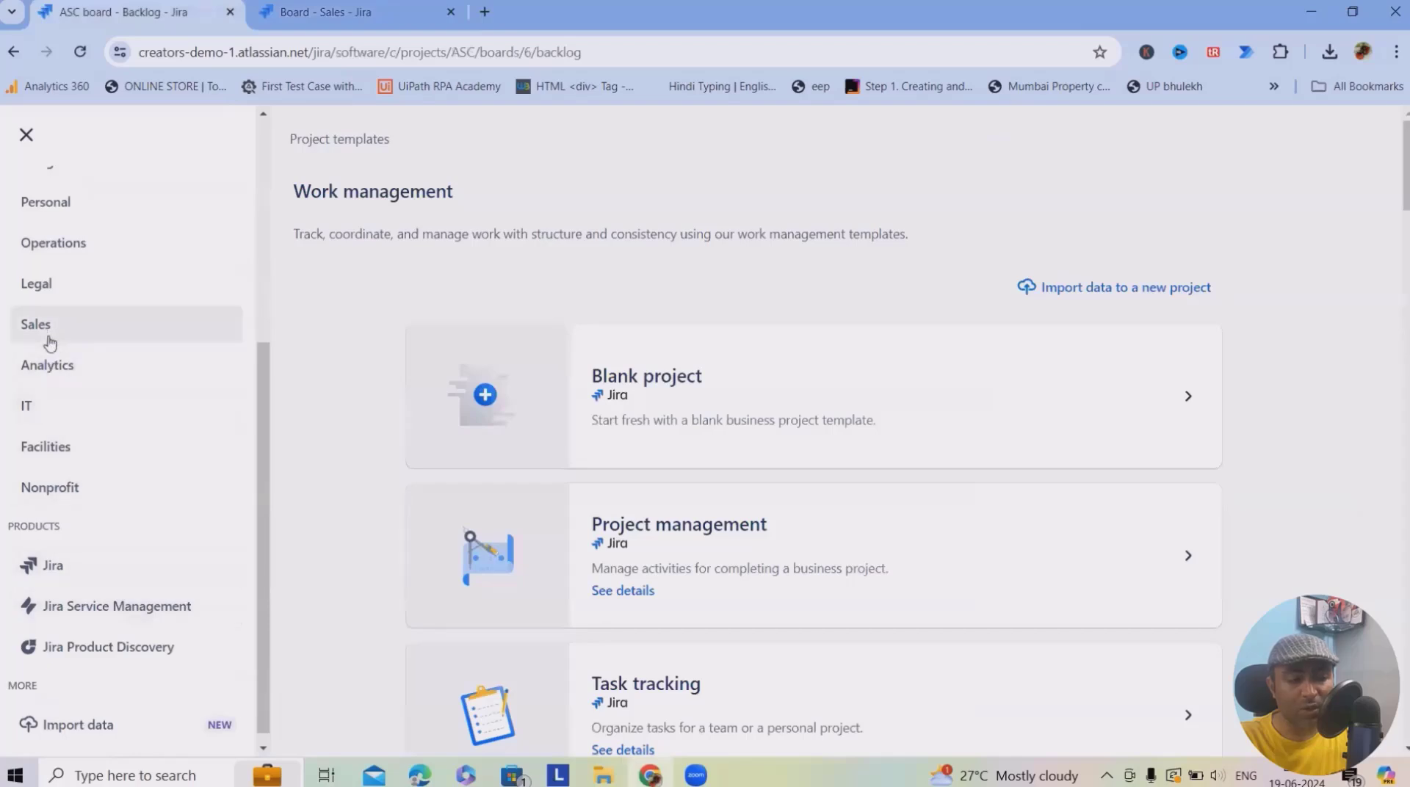
click(60, 330)
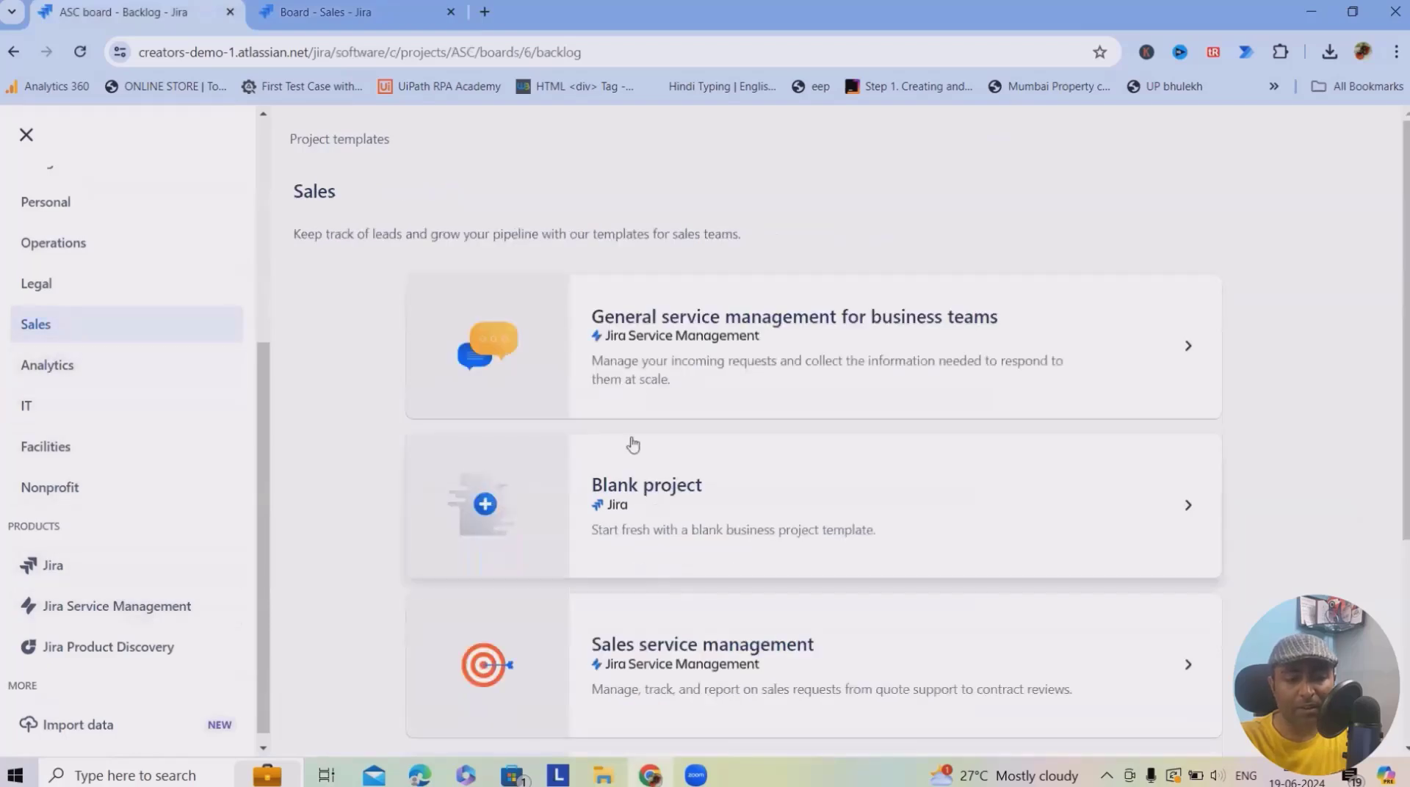
scroll(682, 636, down, 4)
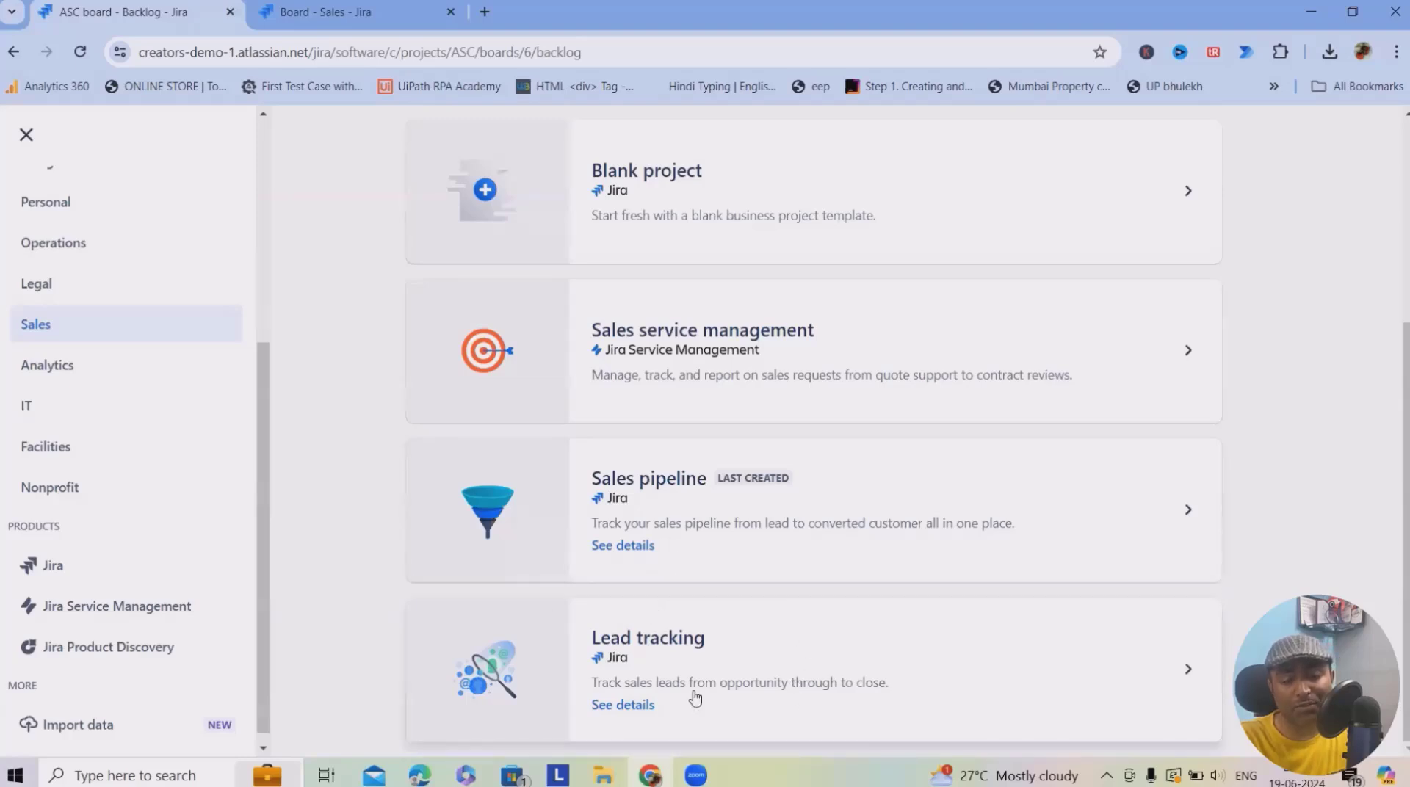
scroll(697, 625, up, 4)
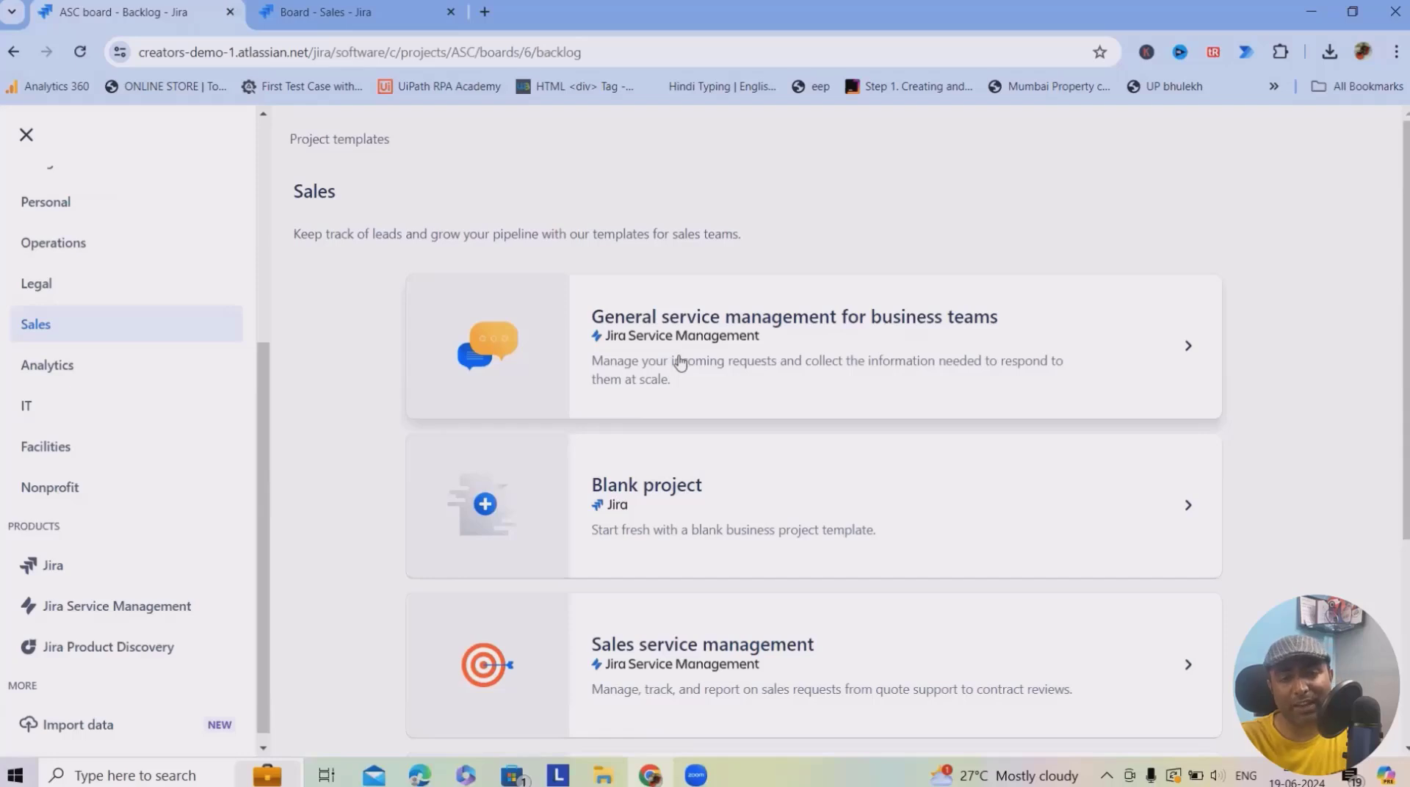
click(27, 135)
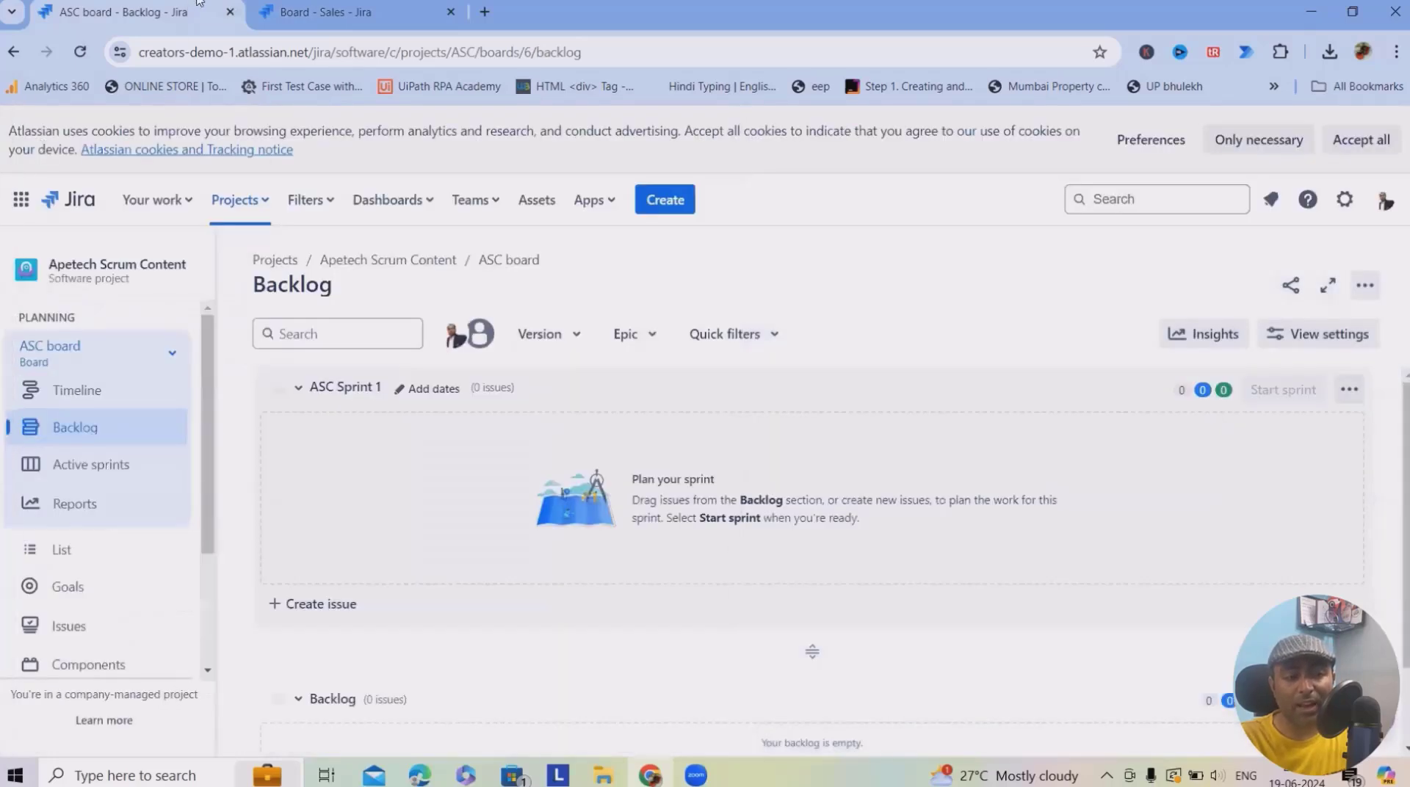
- Create a Customer issue named Amazon in the New column of the Sales project's board
click(285, 9)
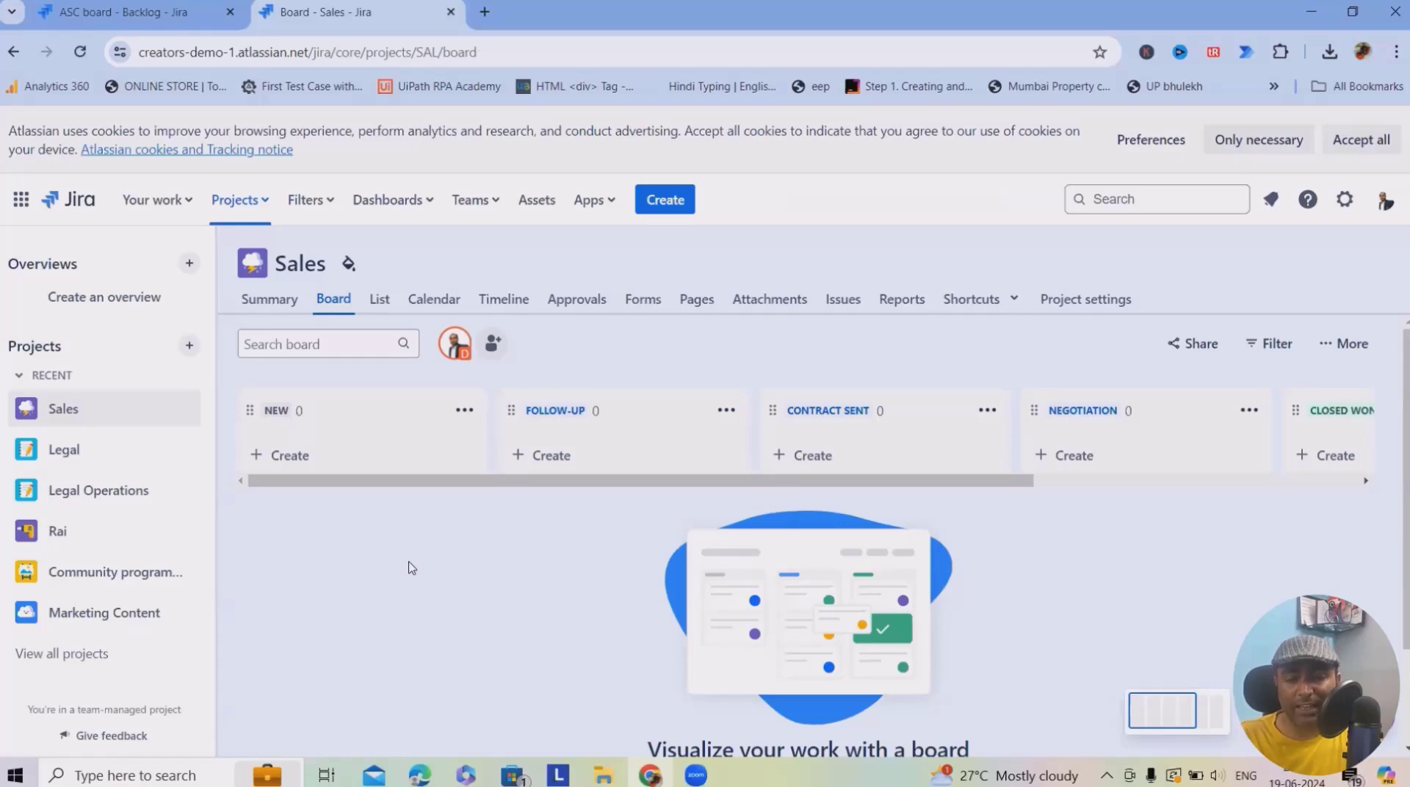
click(285, 455)
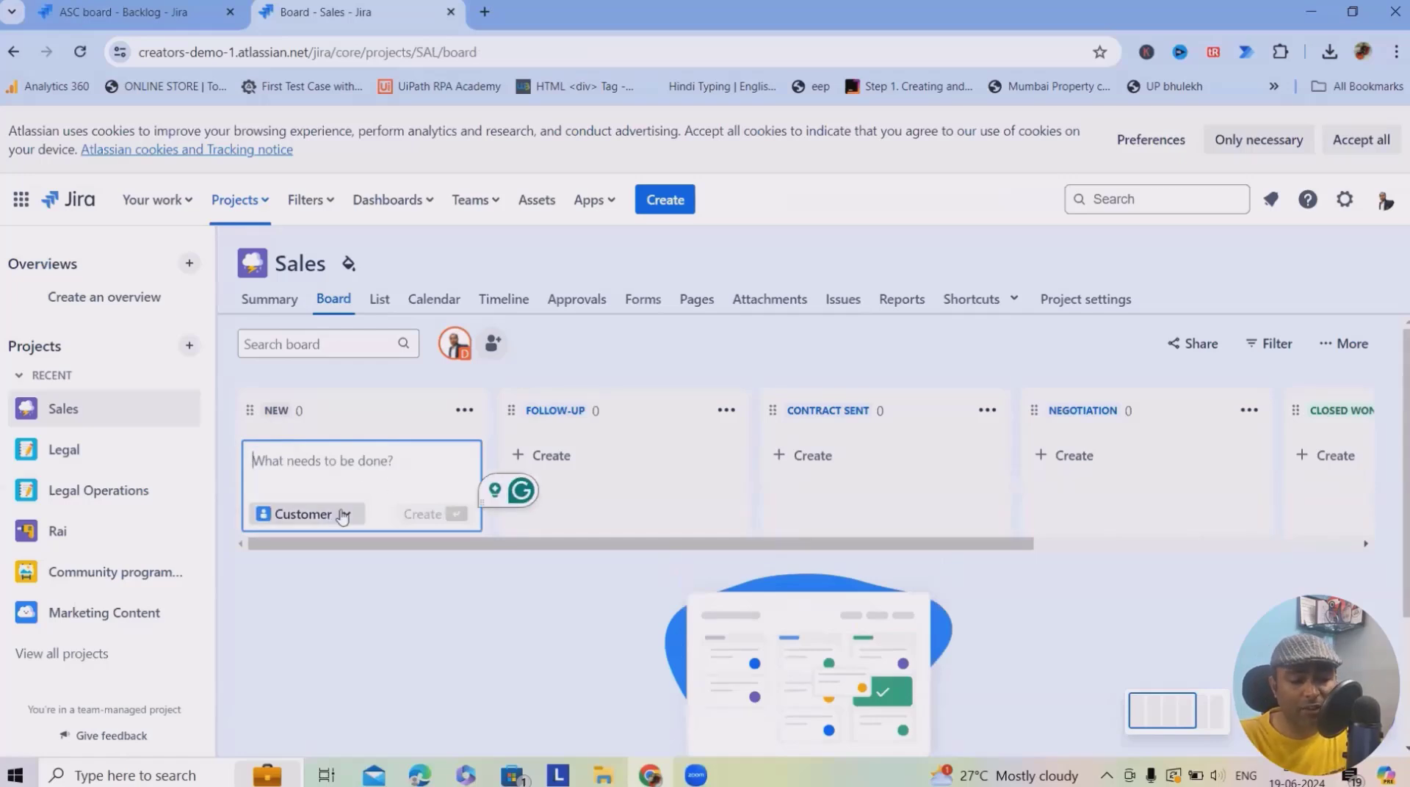
click(334, 518)
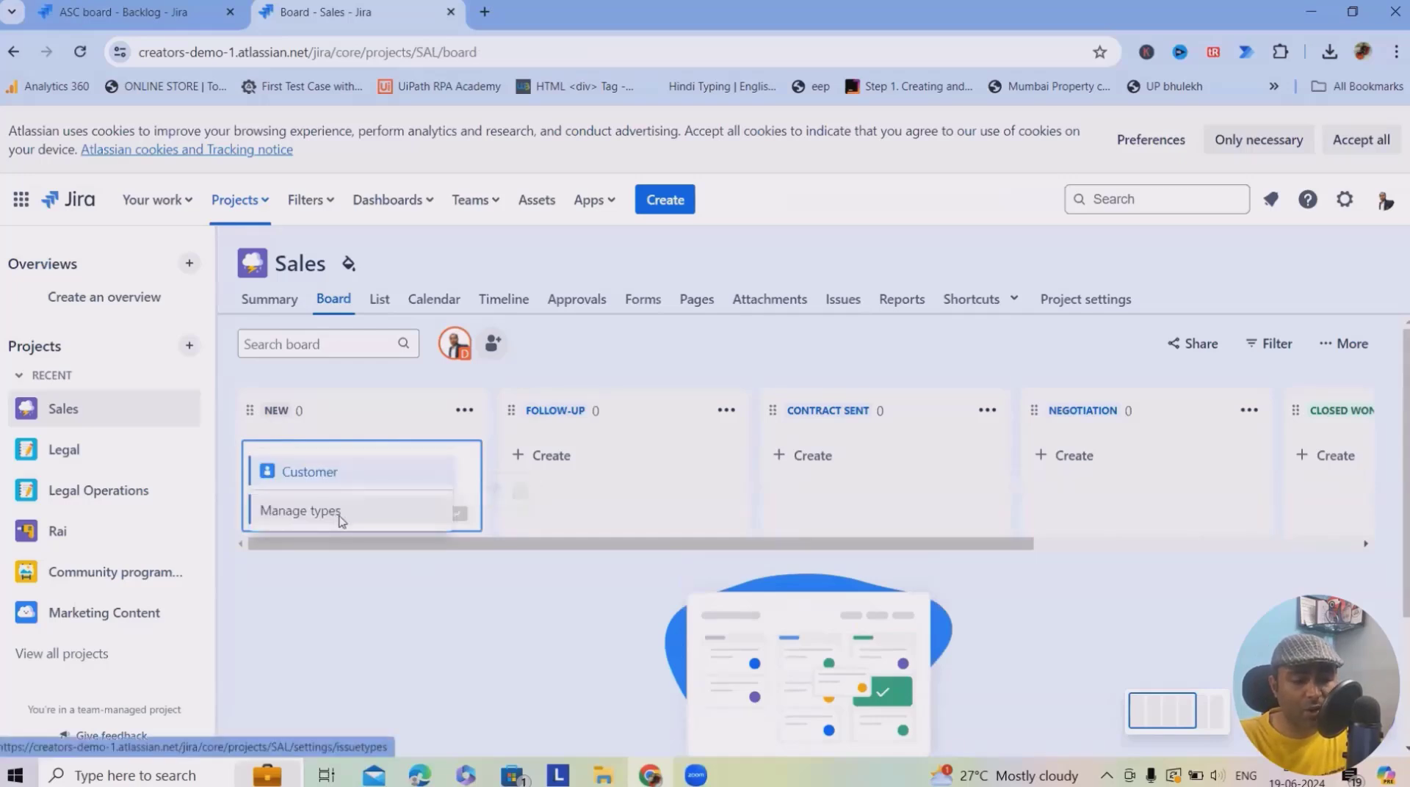
click(317, 476)
text(Amazon)
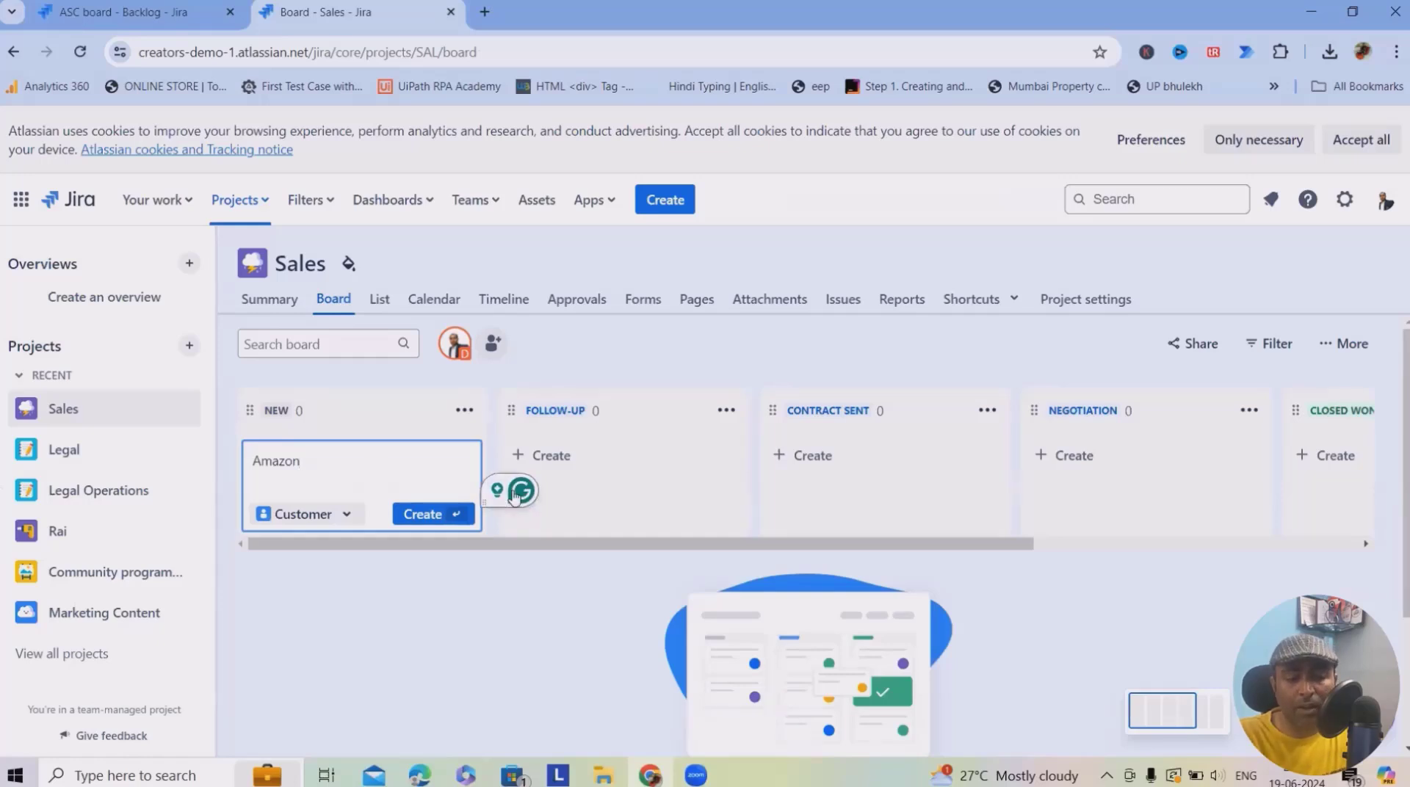
click(437, 514)
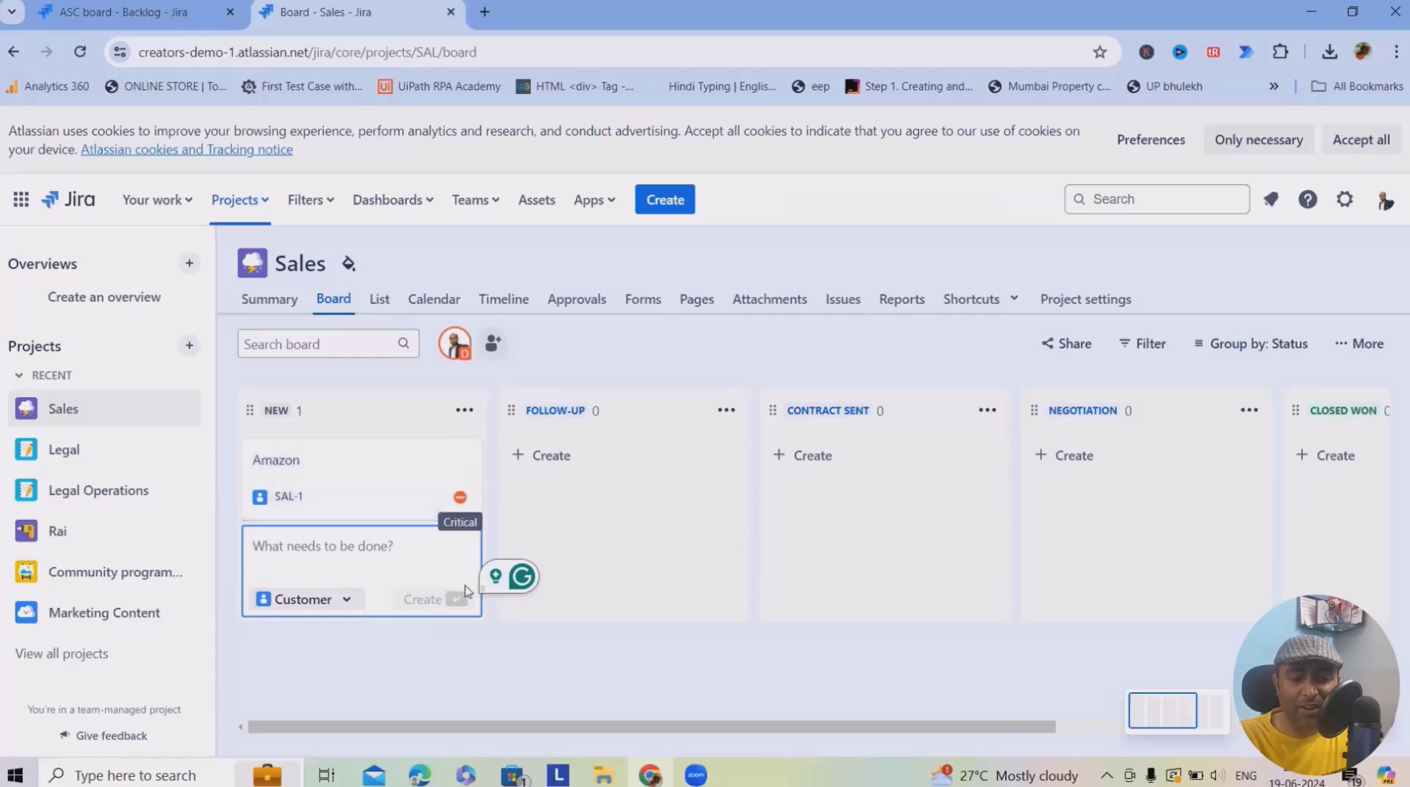
- Start a full issue form in the Sales project with issue type Customer, status New and summary Walmart
click(653, 205)
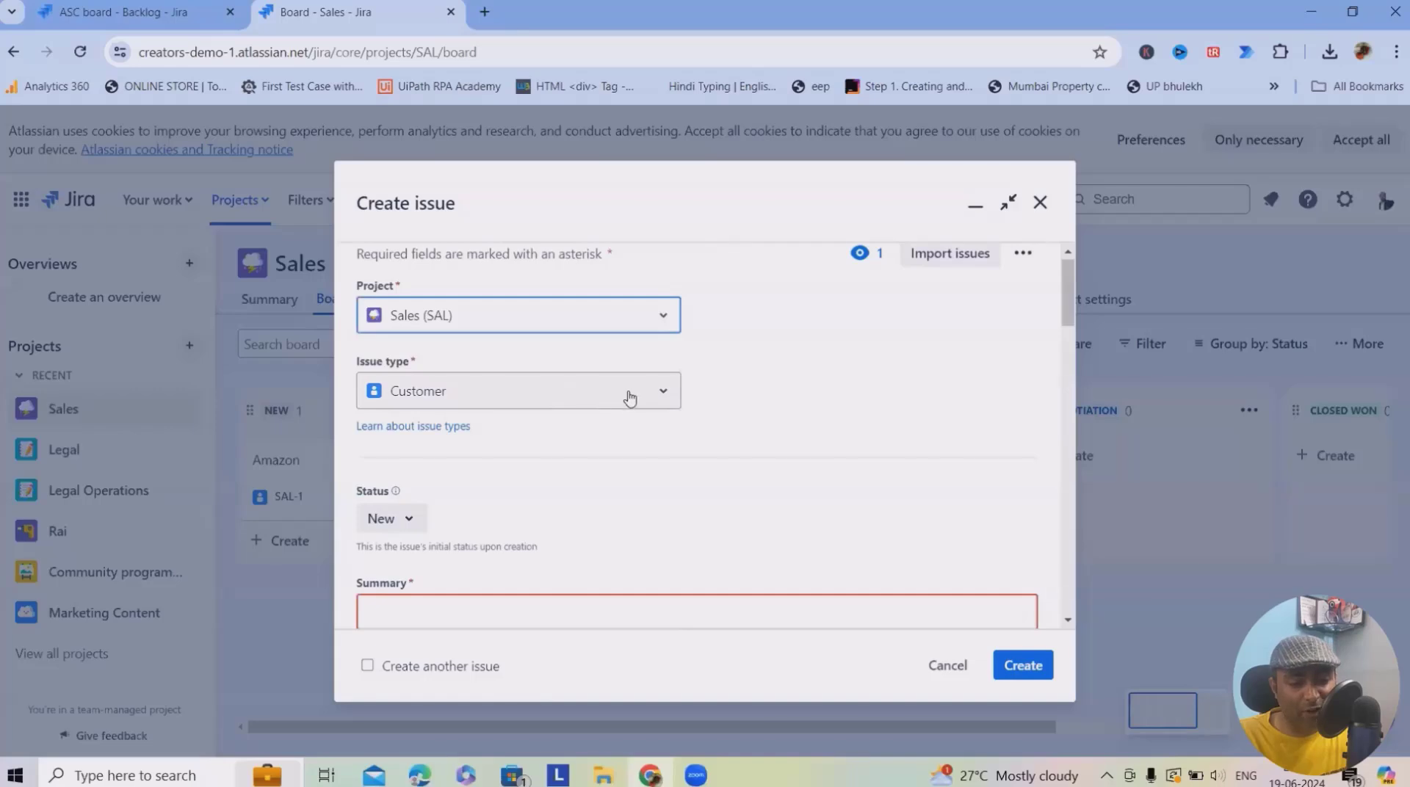
click(594, 409)
click(515, 436)
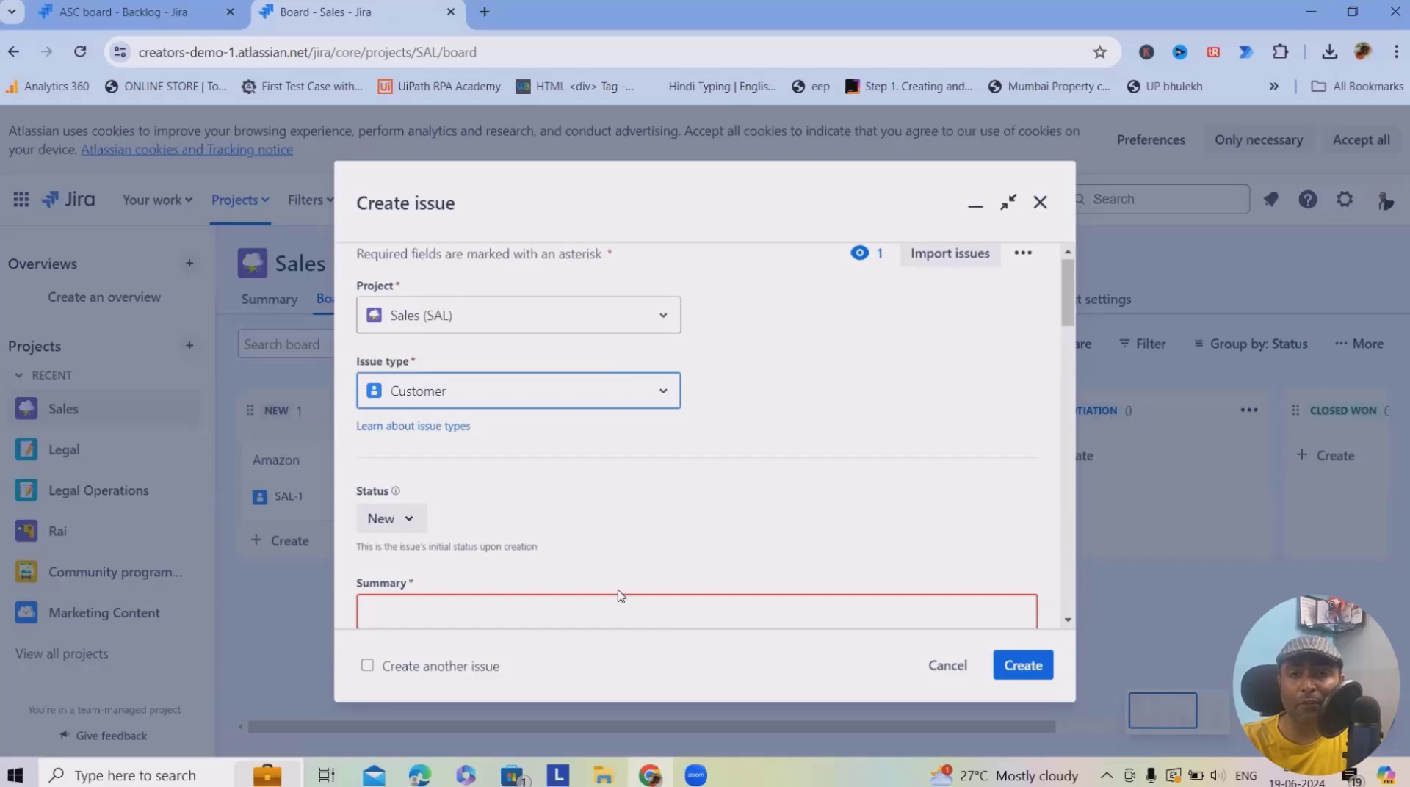
scroll(456, 512, down, 1)
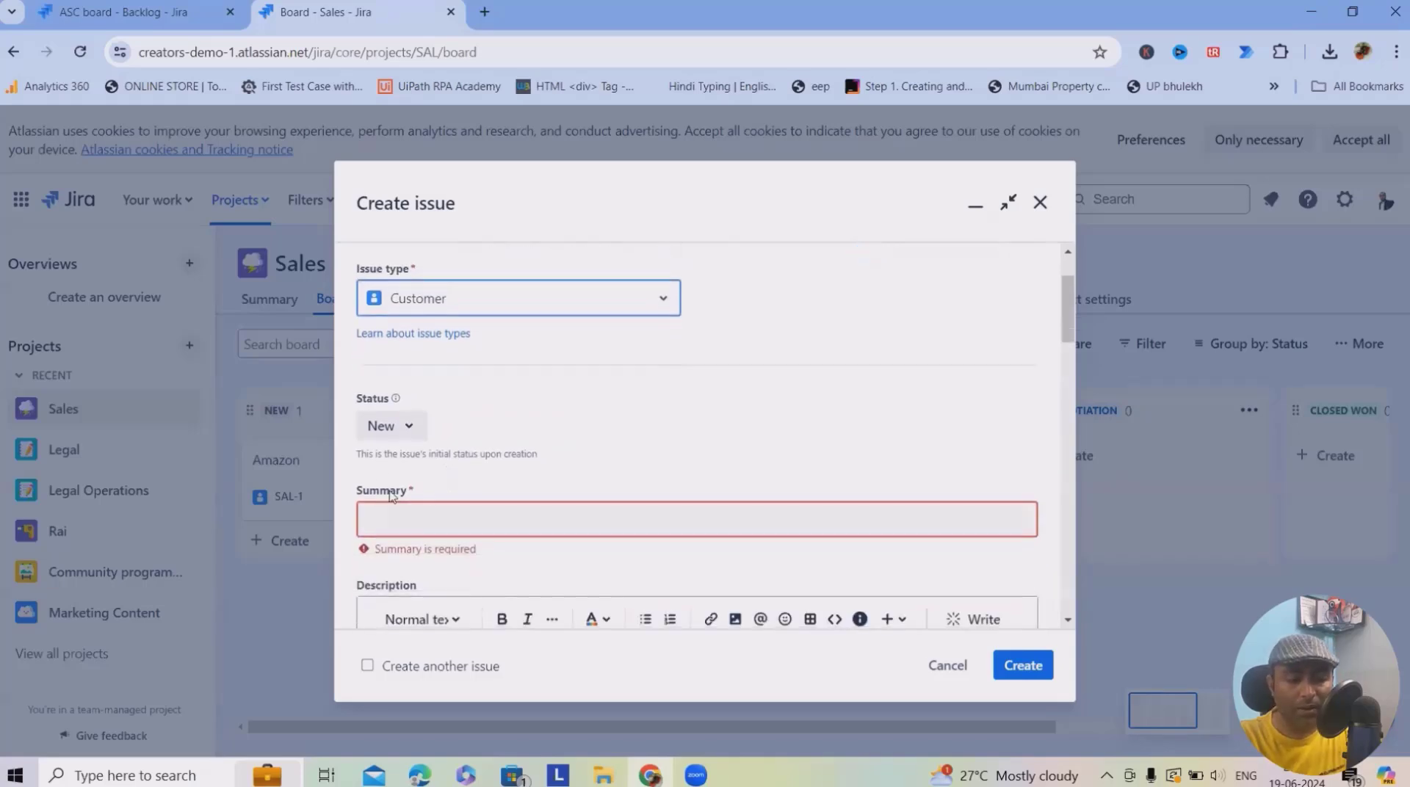
click(408, 426)
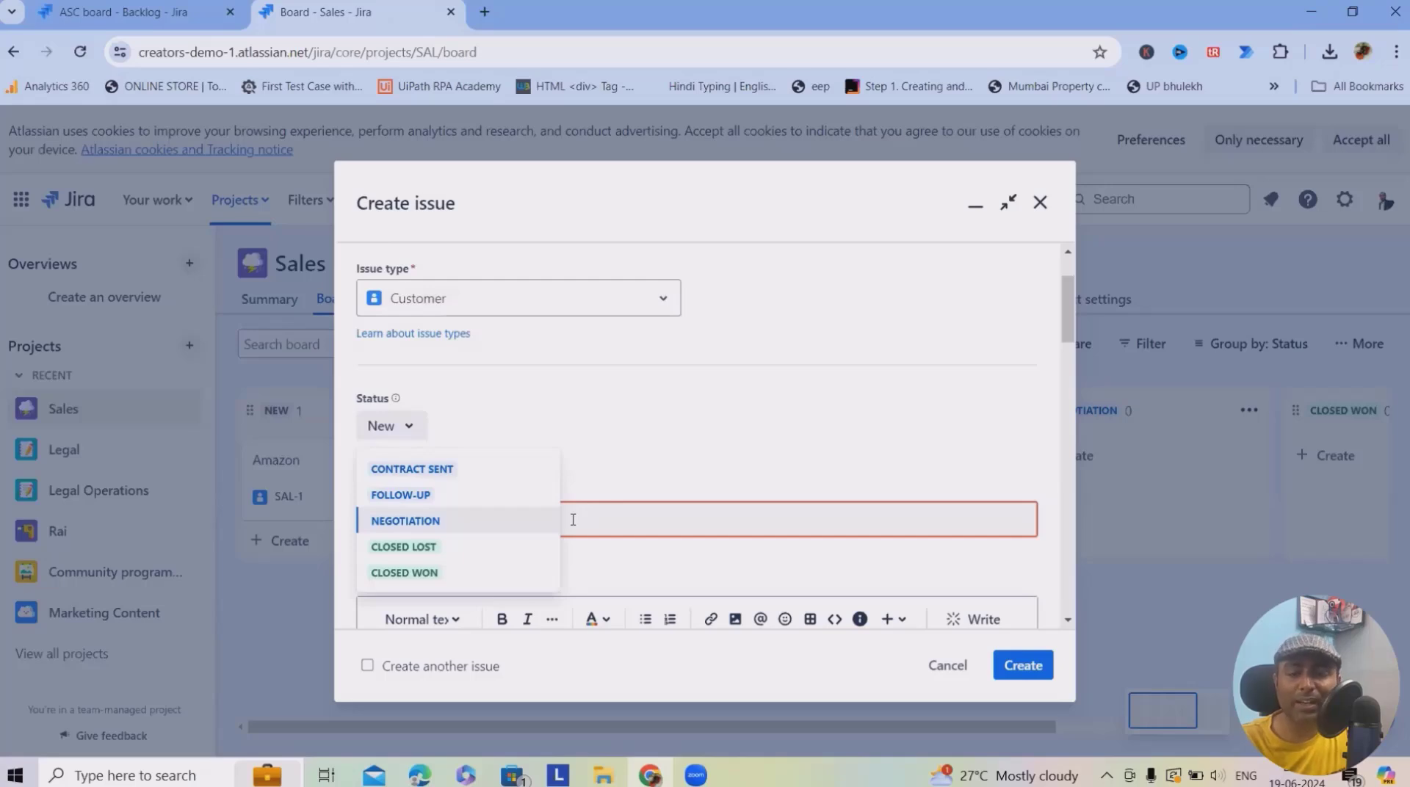
click(465, 520)
click(465, 519)
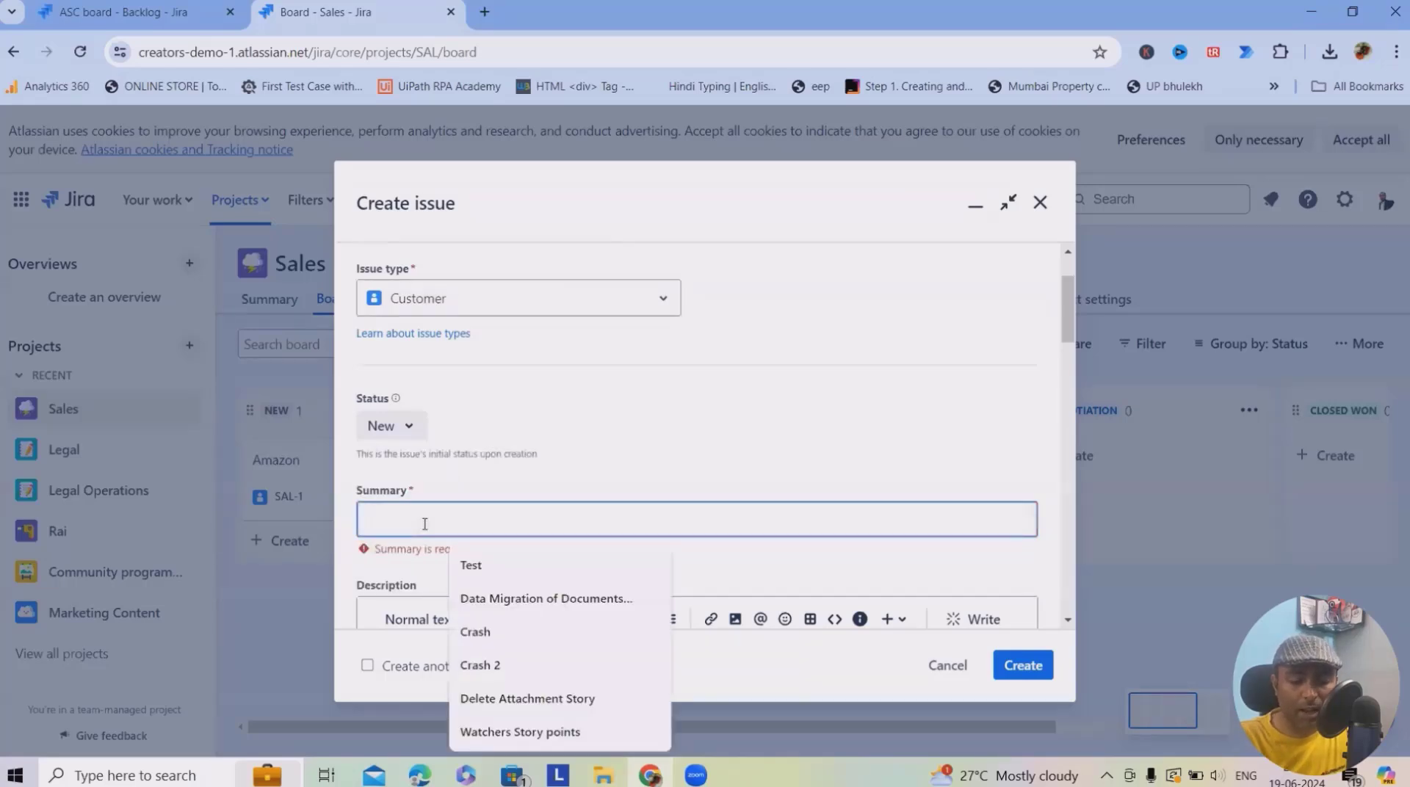
text(Walmart)
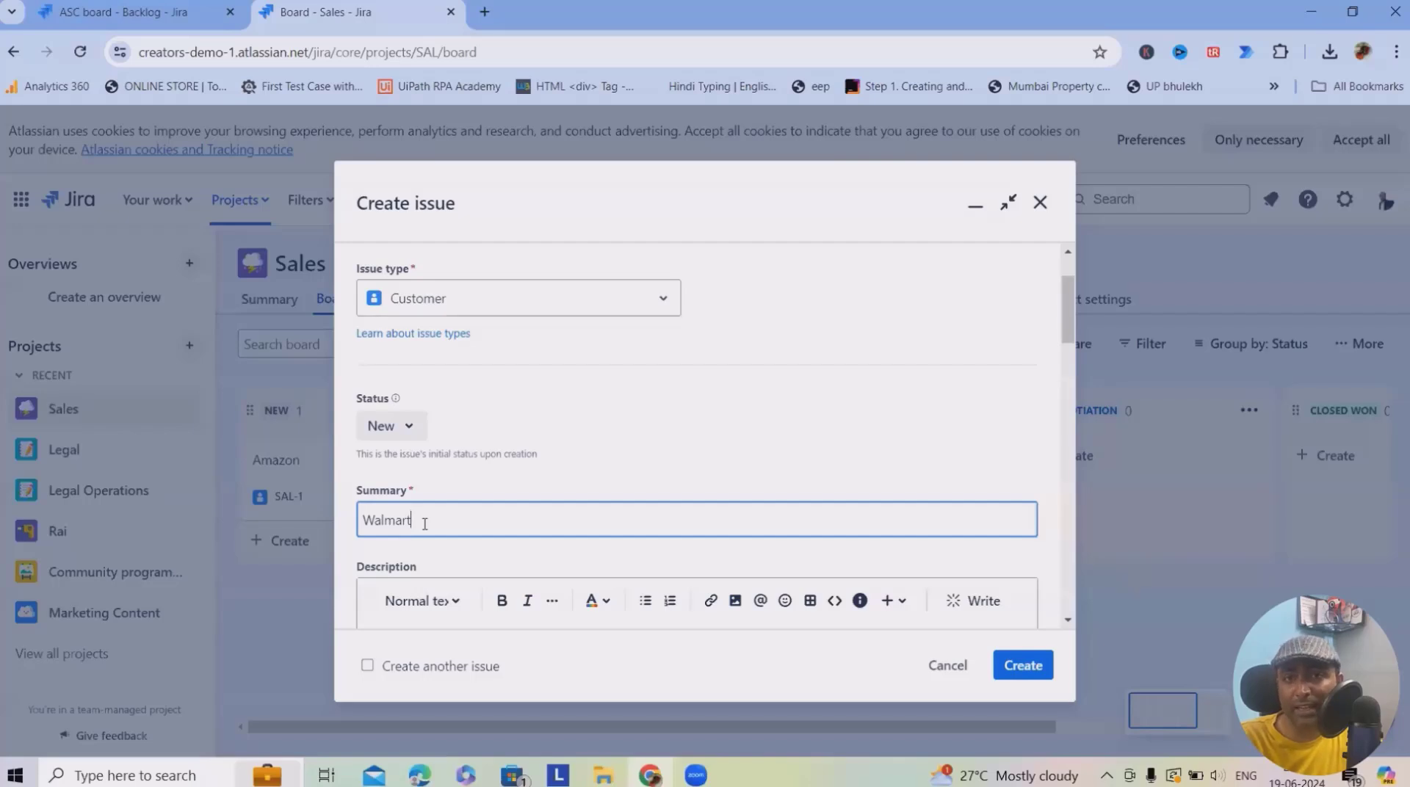
scroll(441, 532, down, 5)
scroll(473, 536, up, 5)
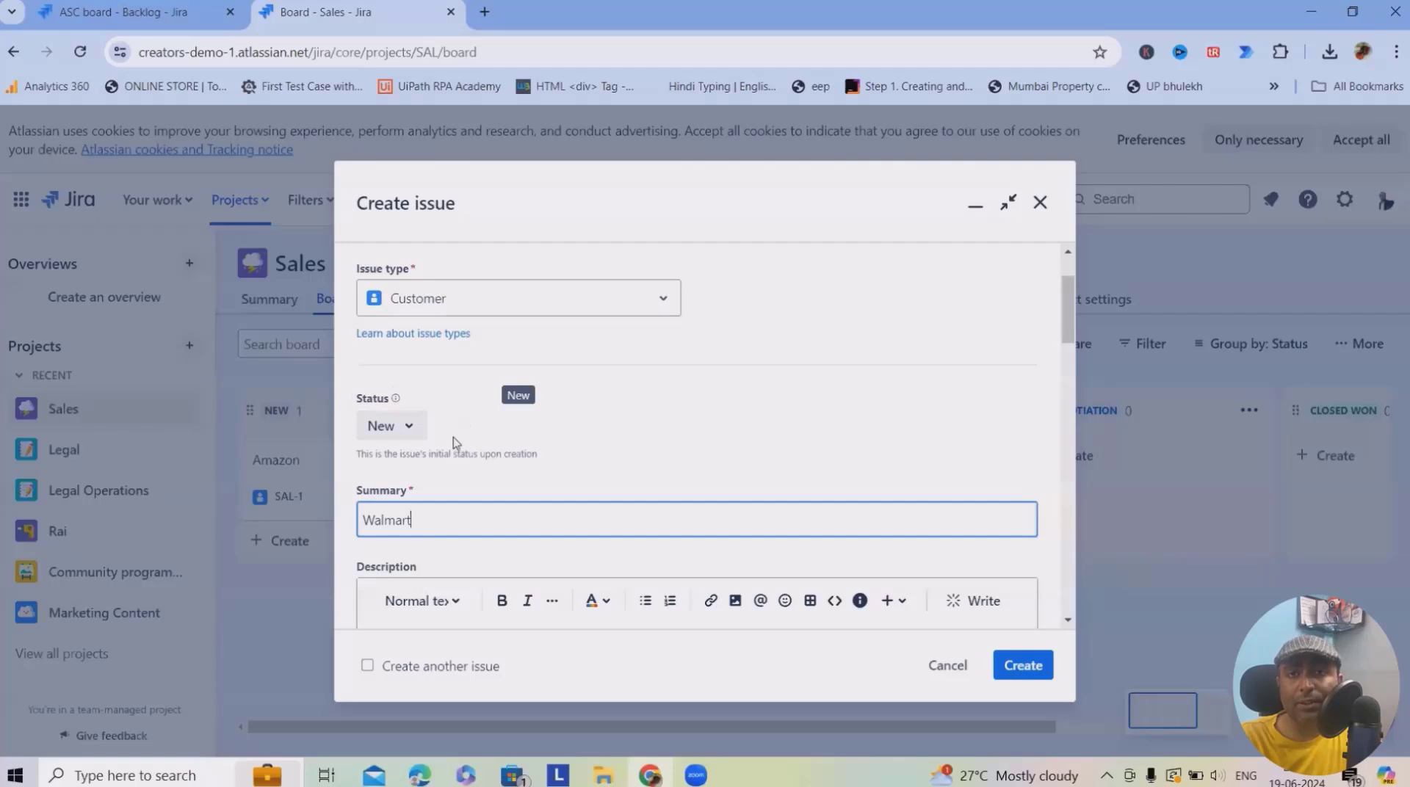
- Copy the Walmart summary text into the new issue's description
scroll(482, 435, down, 3)
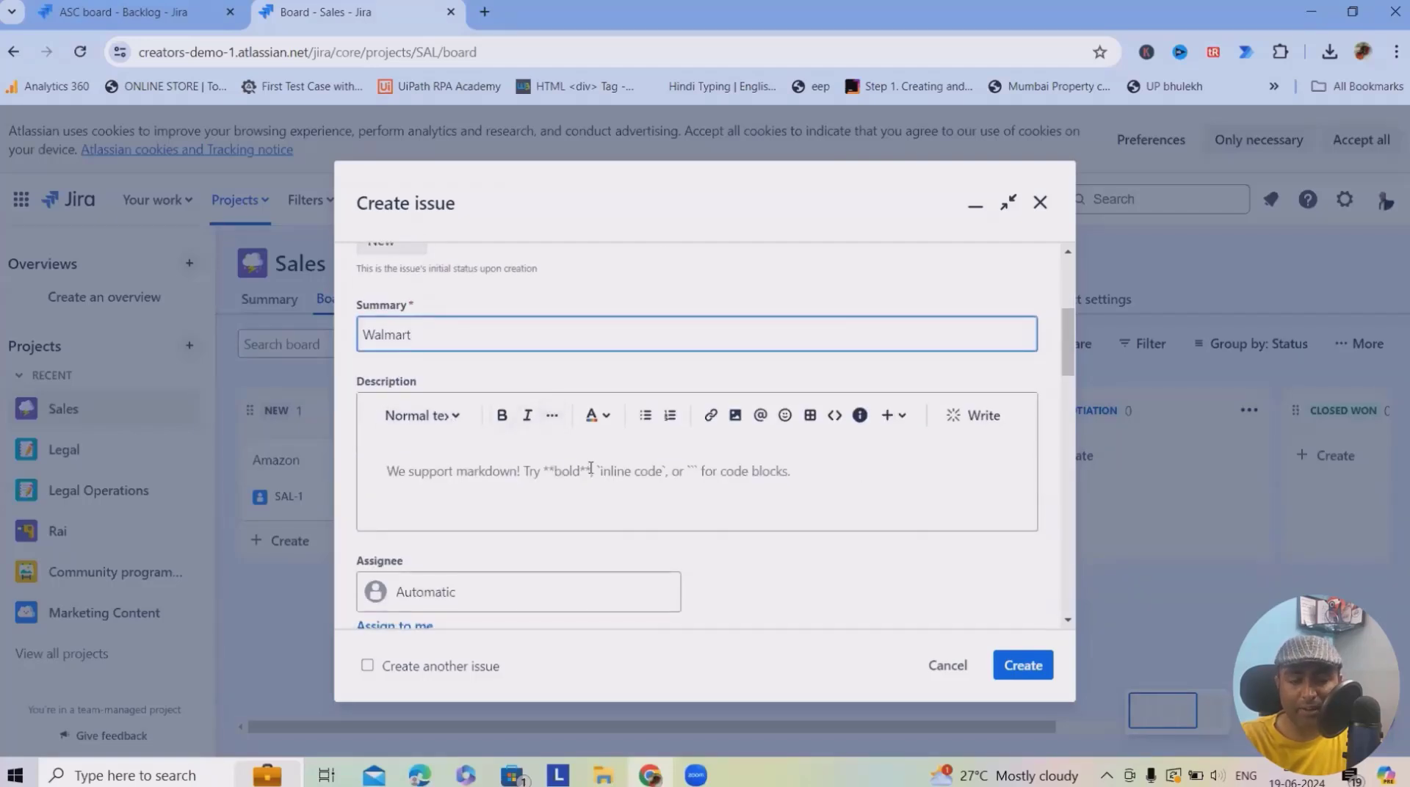
click(506, 523)
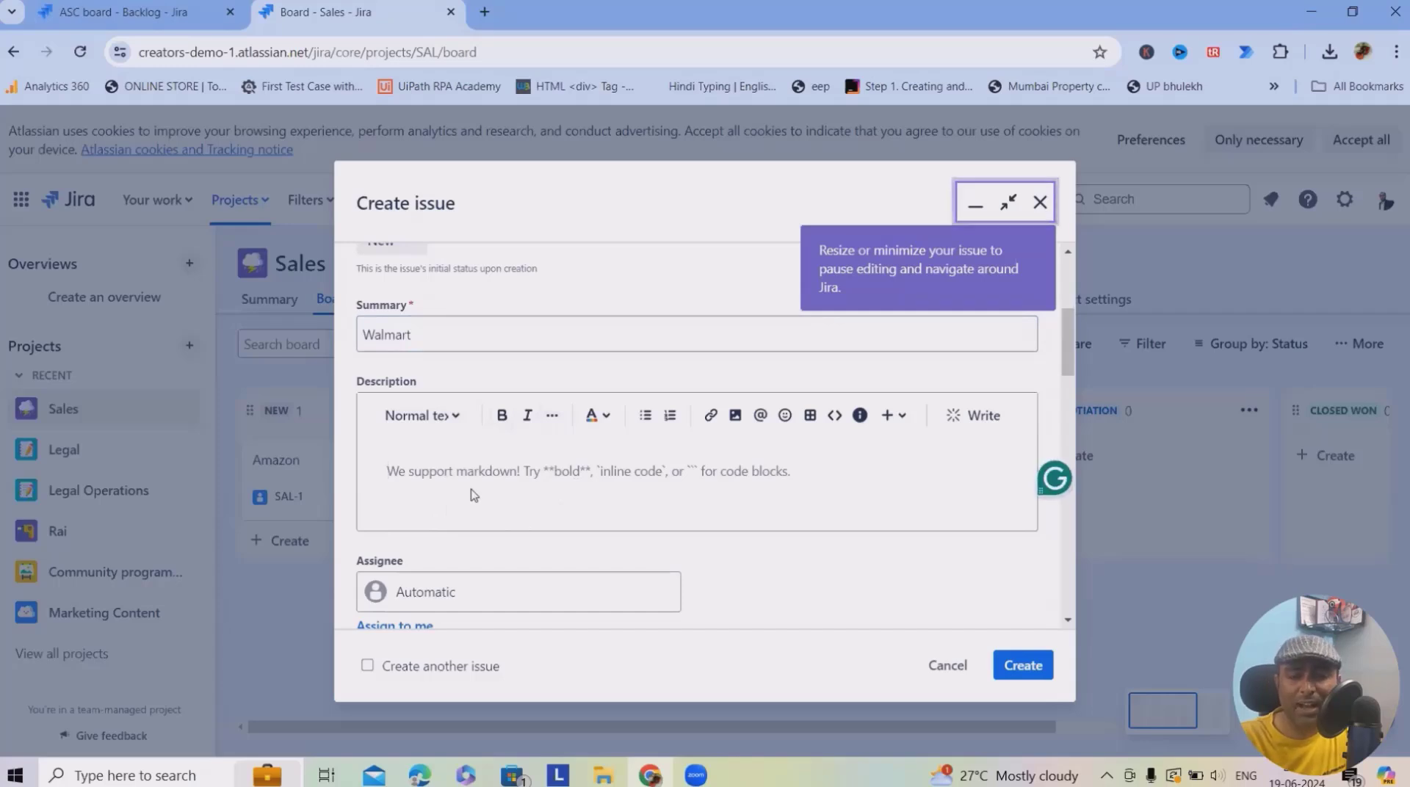
drag(428, 331, 234, 344)
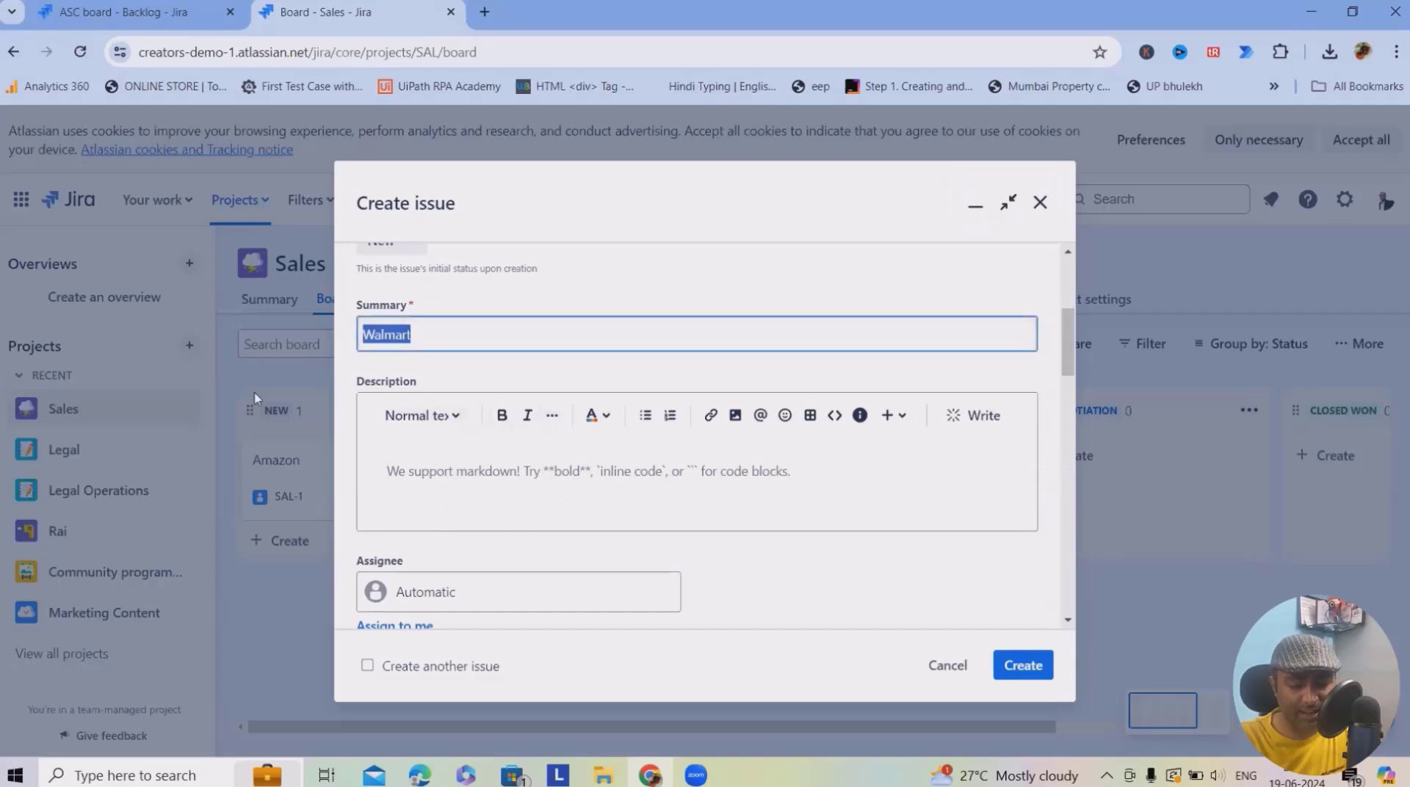
key(ctrl+c)
click(450, 497)
key(ctrl+v)
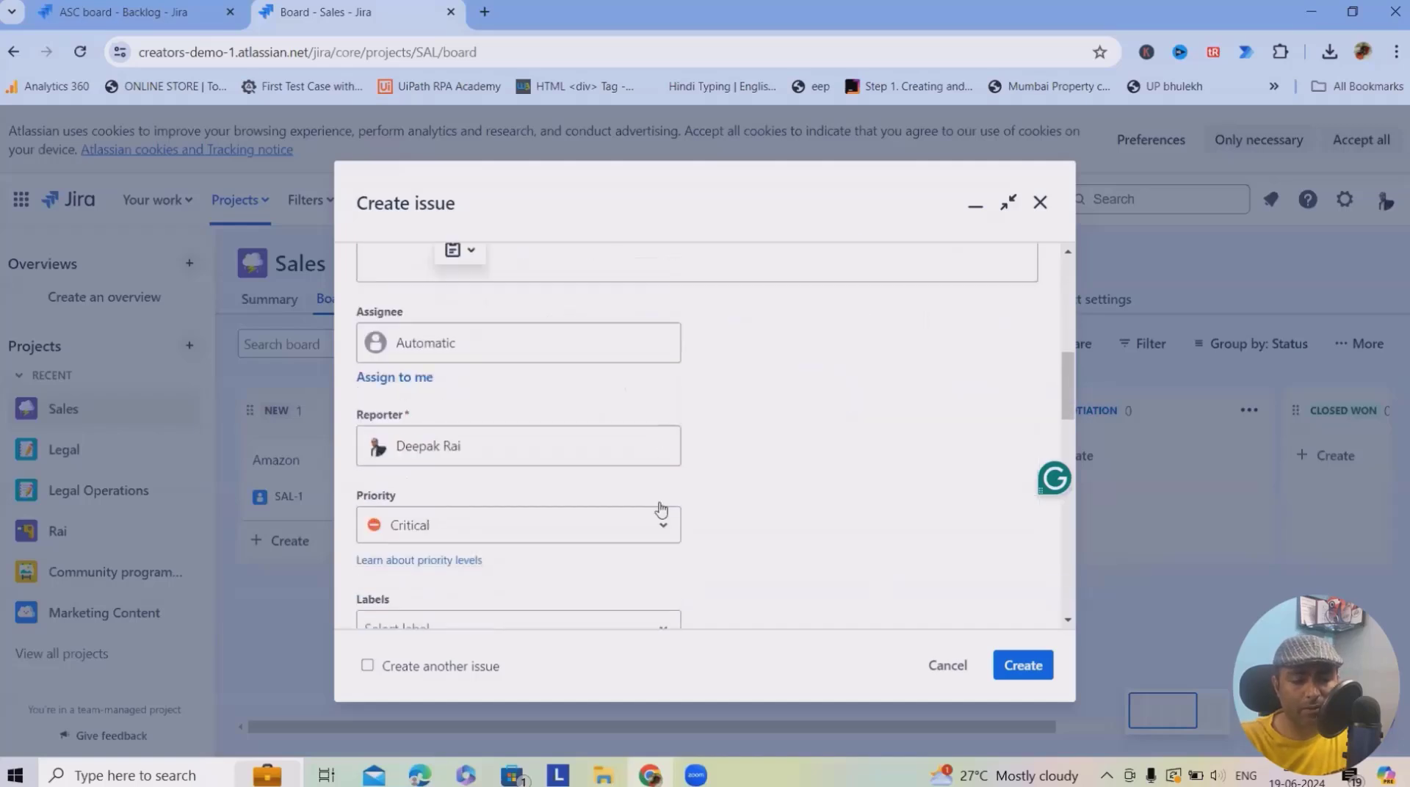
- Set the Walmart issue's priority to Medium and create the issue
scroll(661, 509, down, 4)
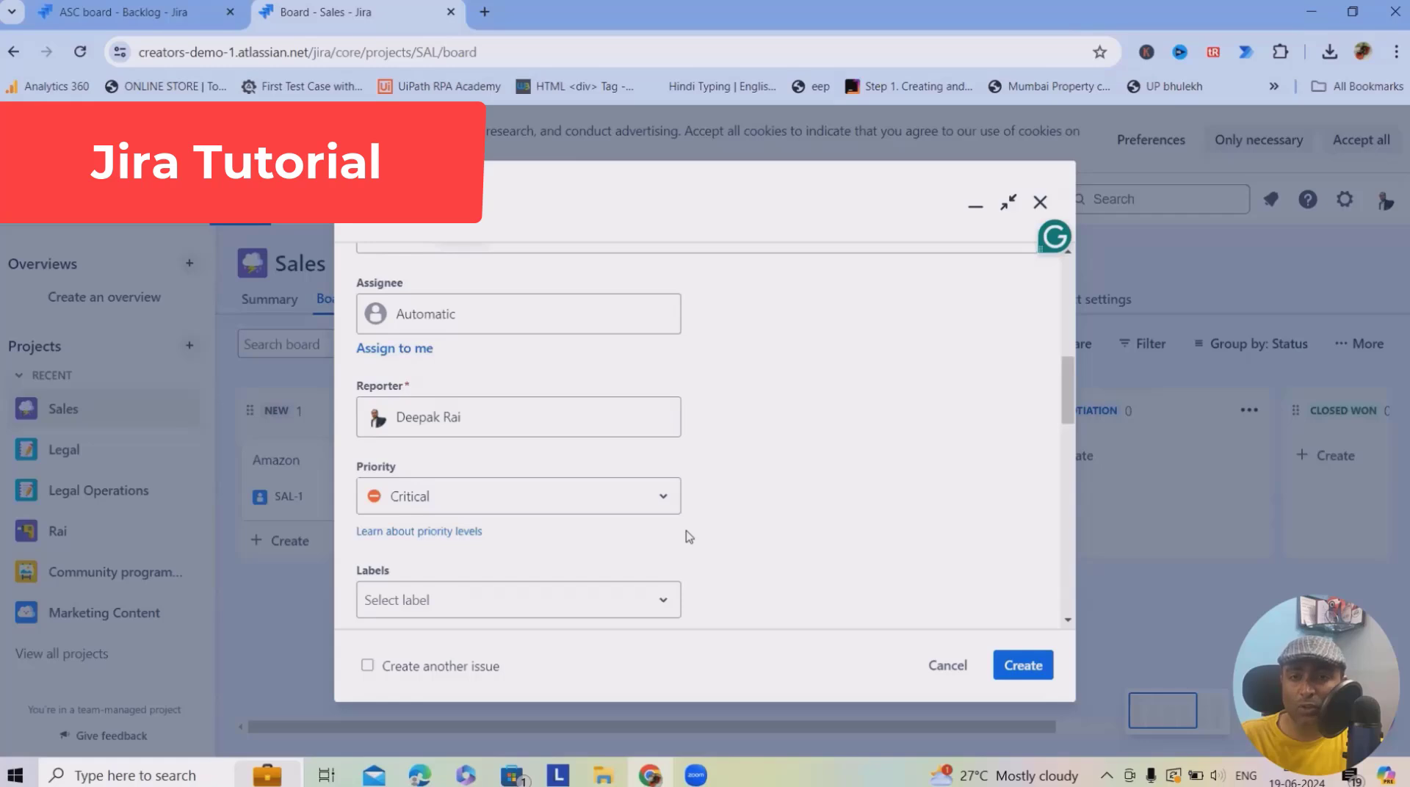
click(504, 496)
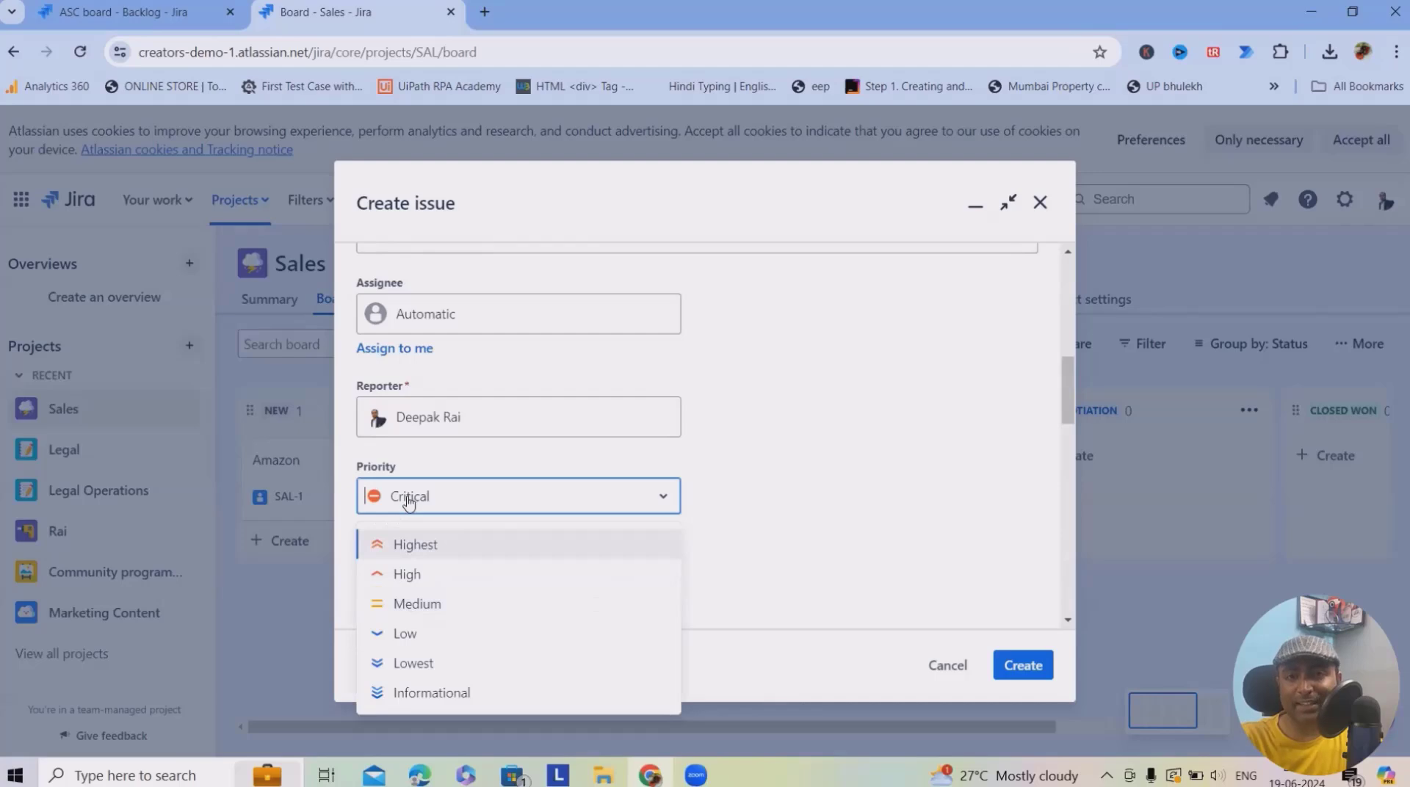
click(413, 603)
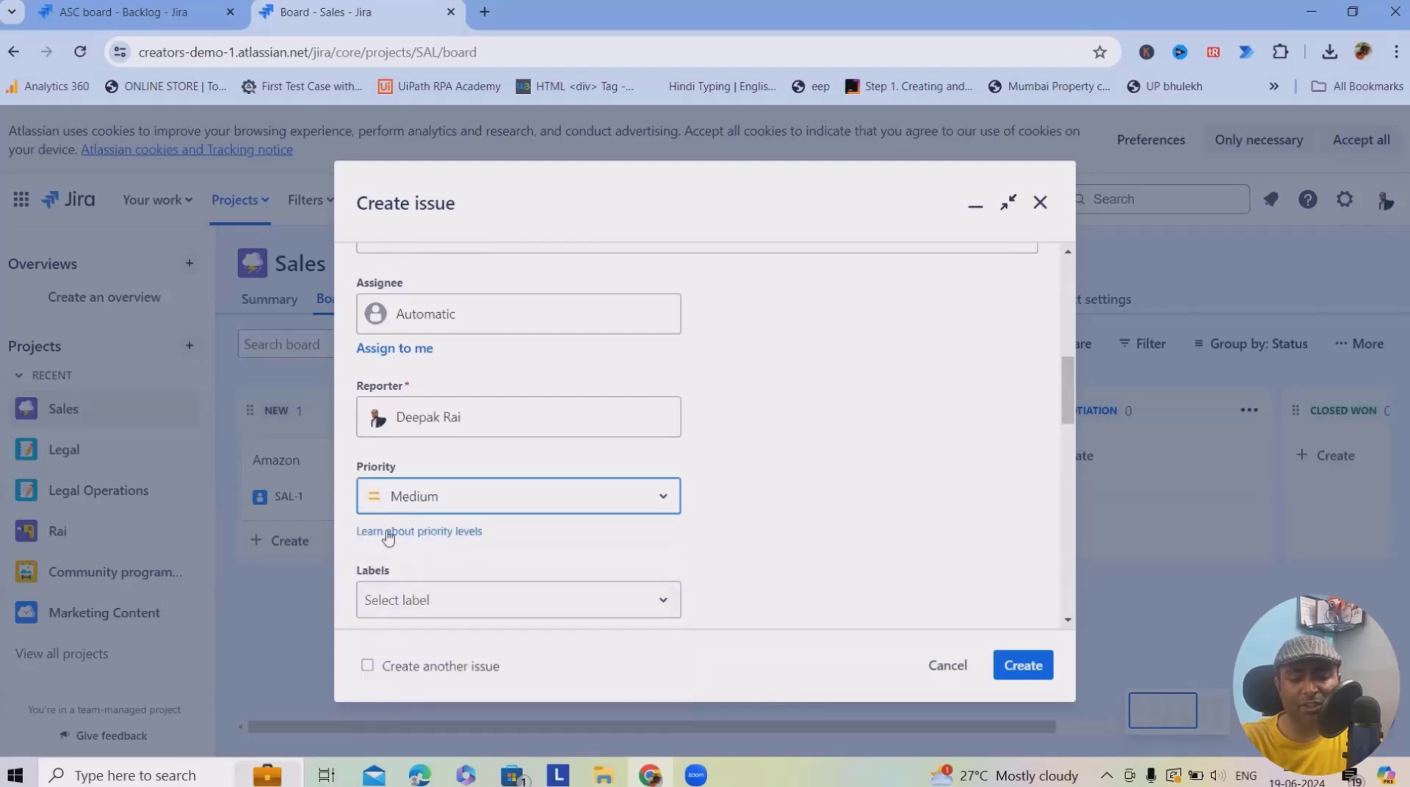
scroll(801, 624, down, 5)
click(1024, 664)
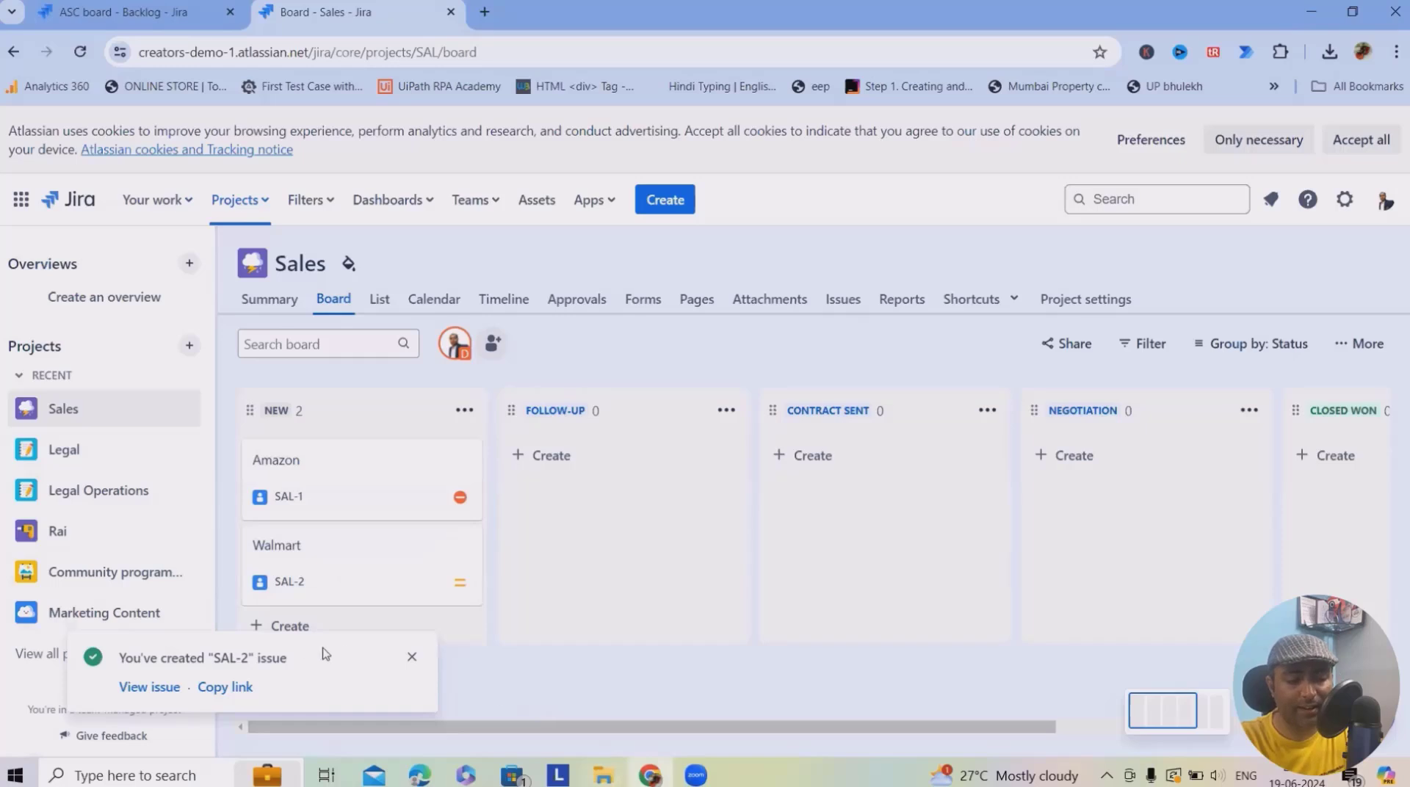
- Dismiss the creation notice and move the Amazon card from the New column to Follow-Up
click(412, 660)
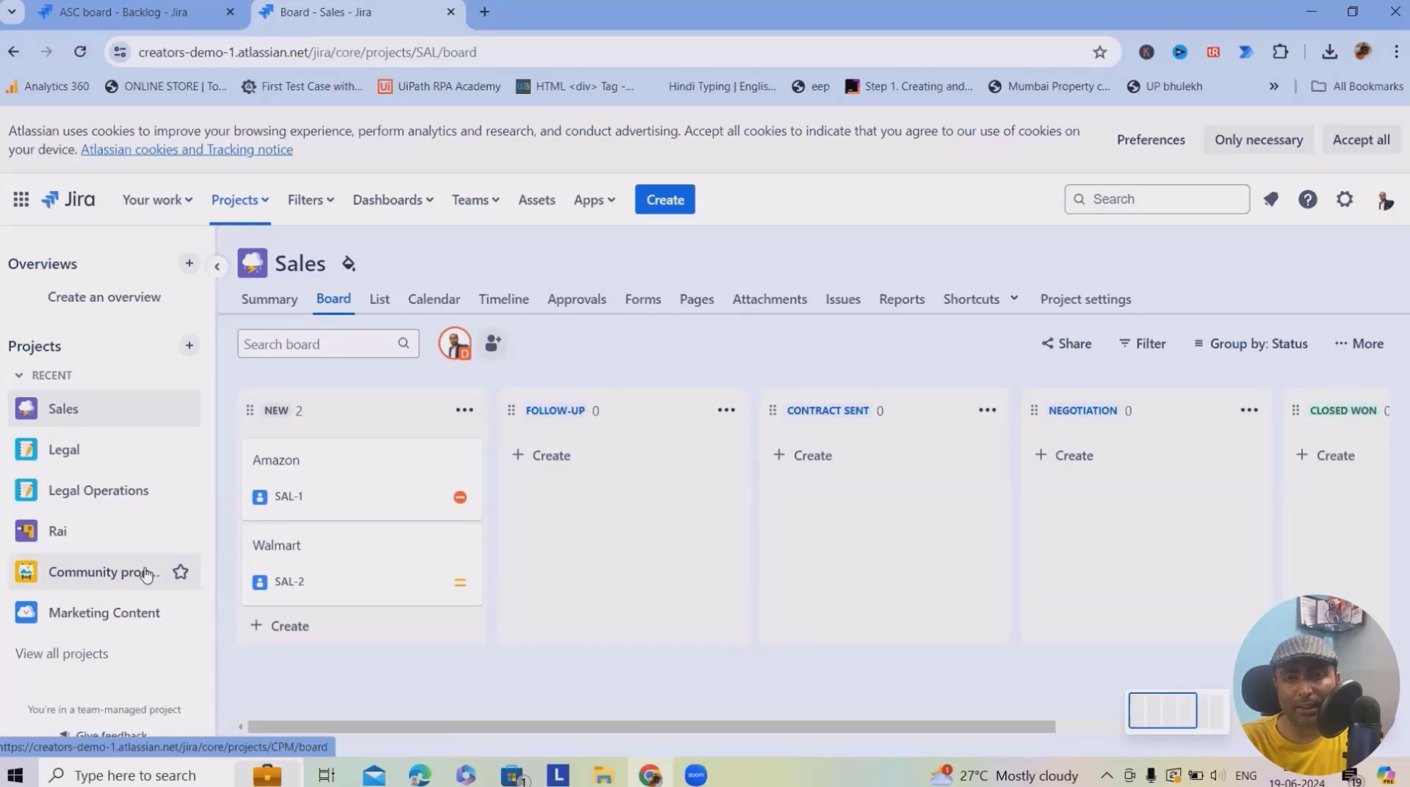
drag(324, 472, 567, 630)
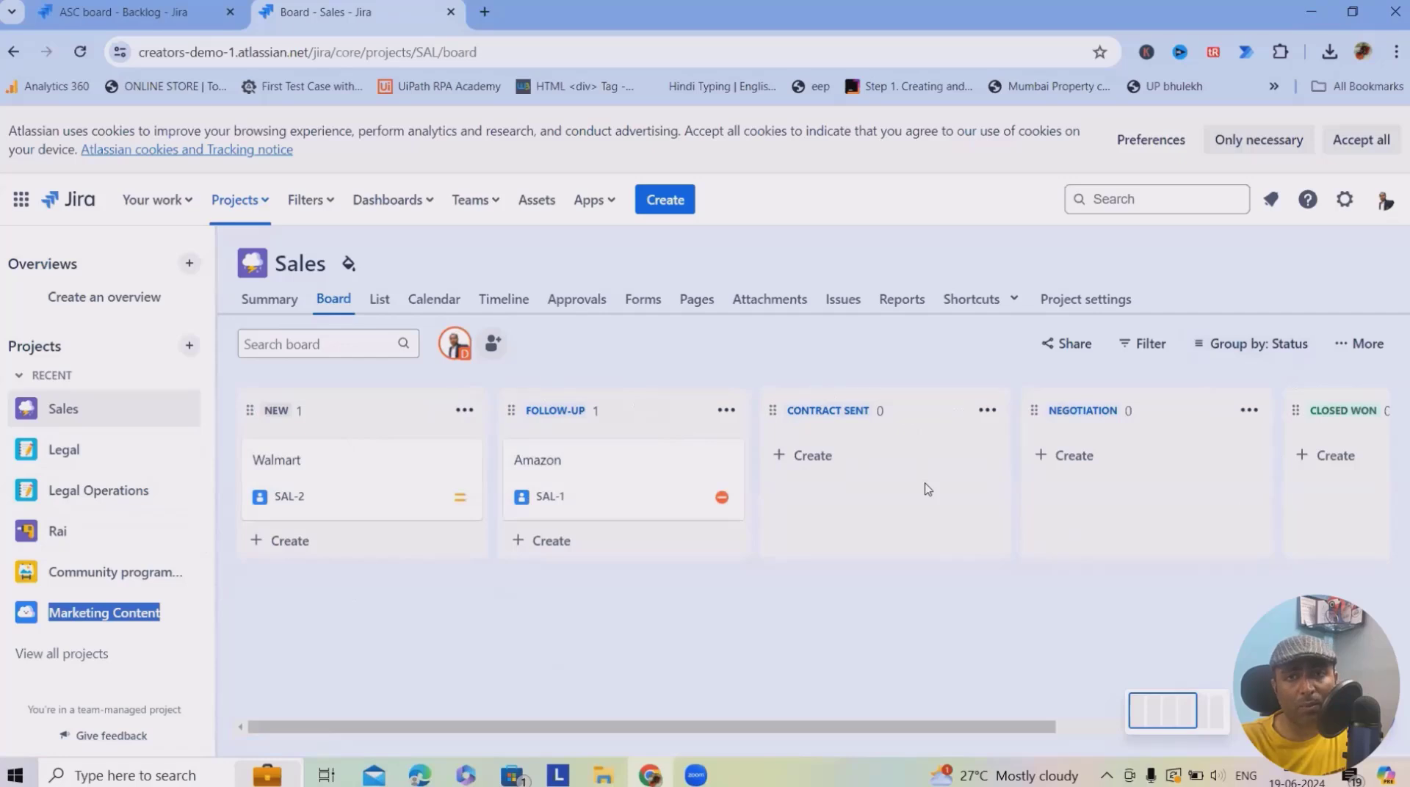
- Add five Customer issues to the New column: Flipkart, Twitter, Jaguar, IBM and TCS
click(287, 541)
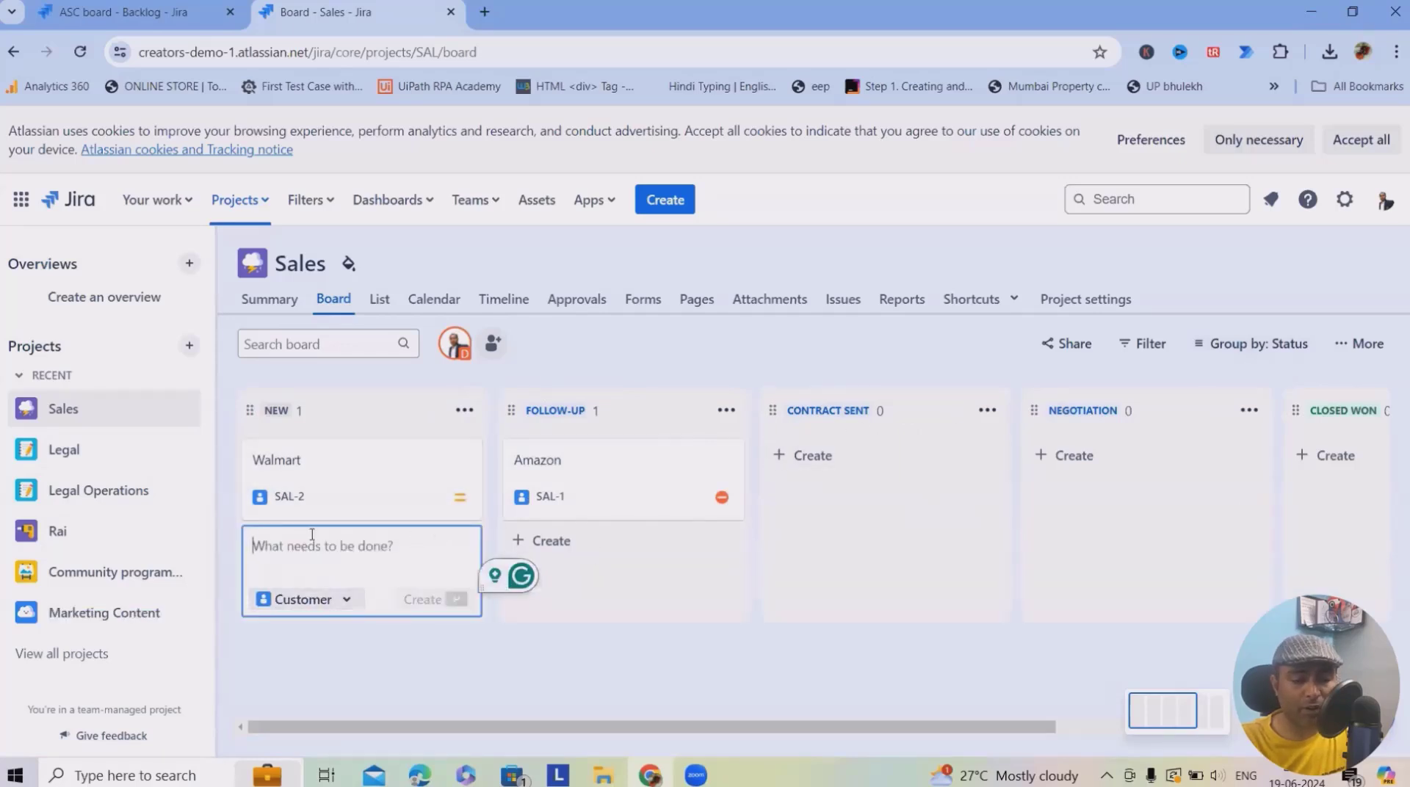
text(Flipkart)
key(Return)
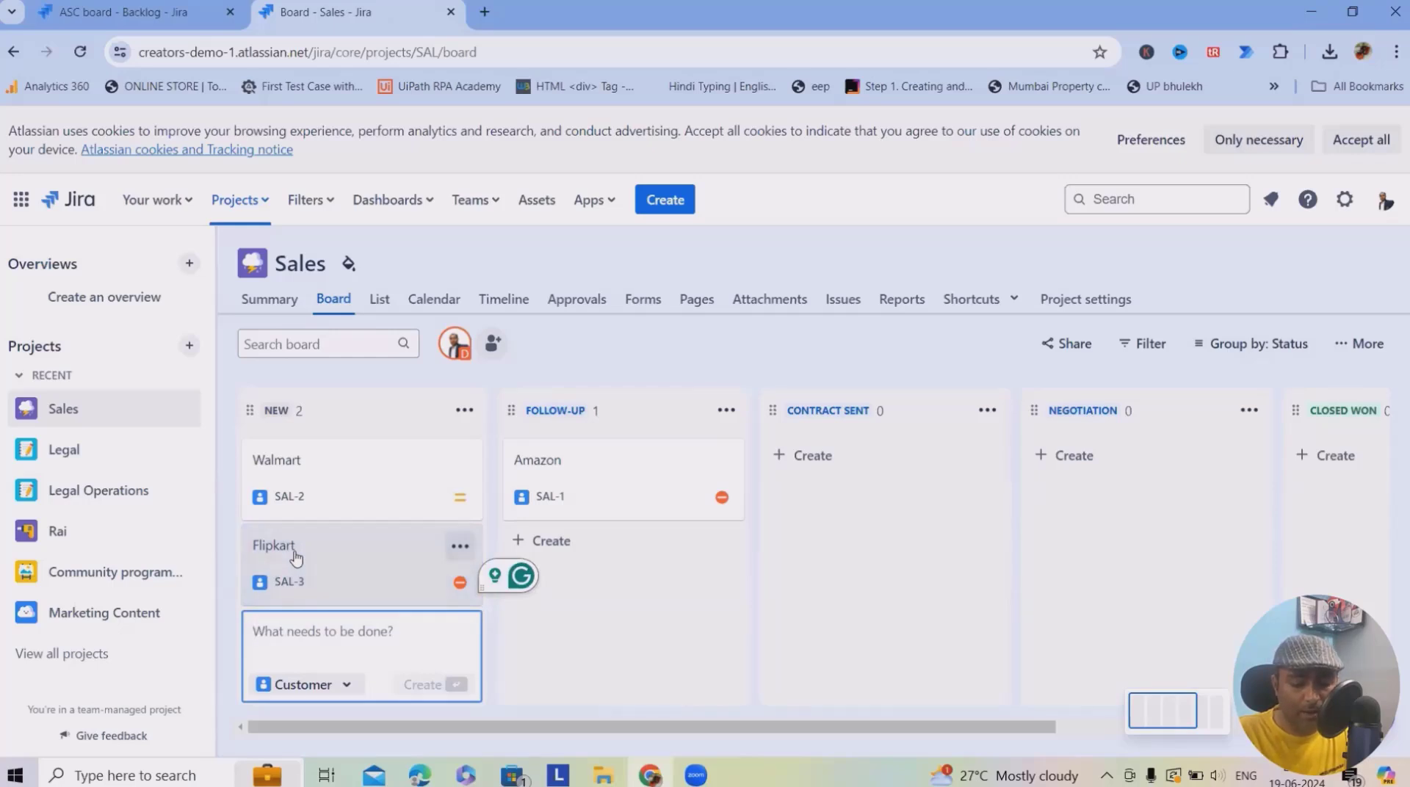
text(Twitter)
key(Return)
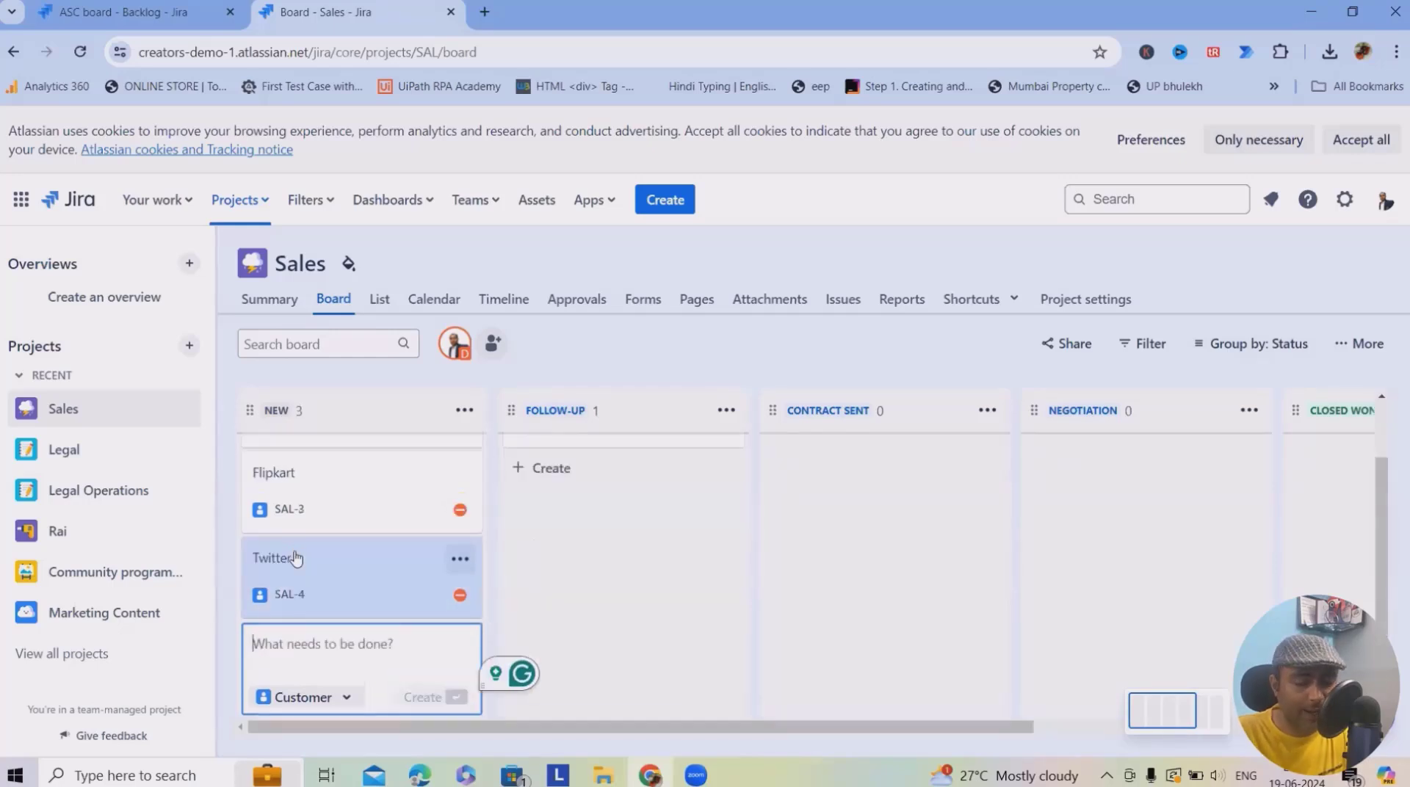
text(Jaguar)
key(Return)
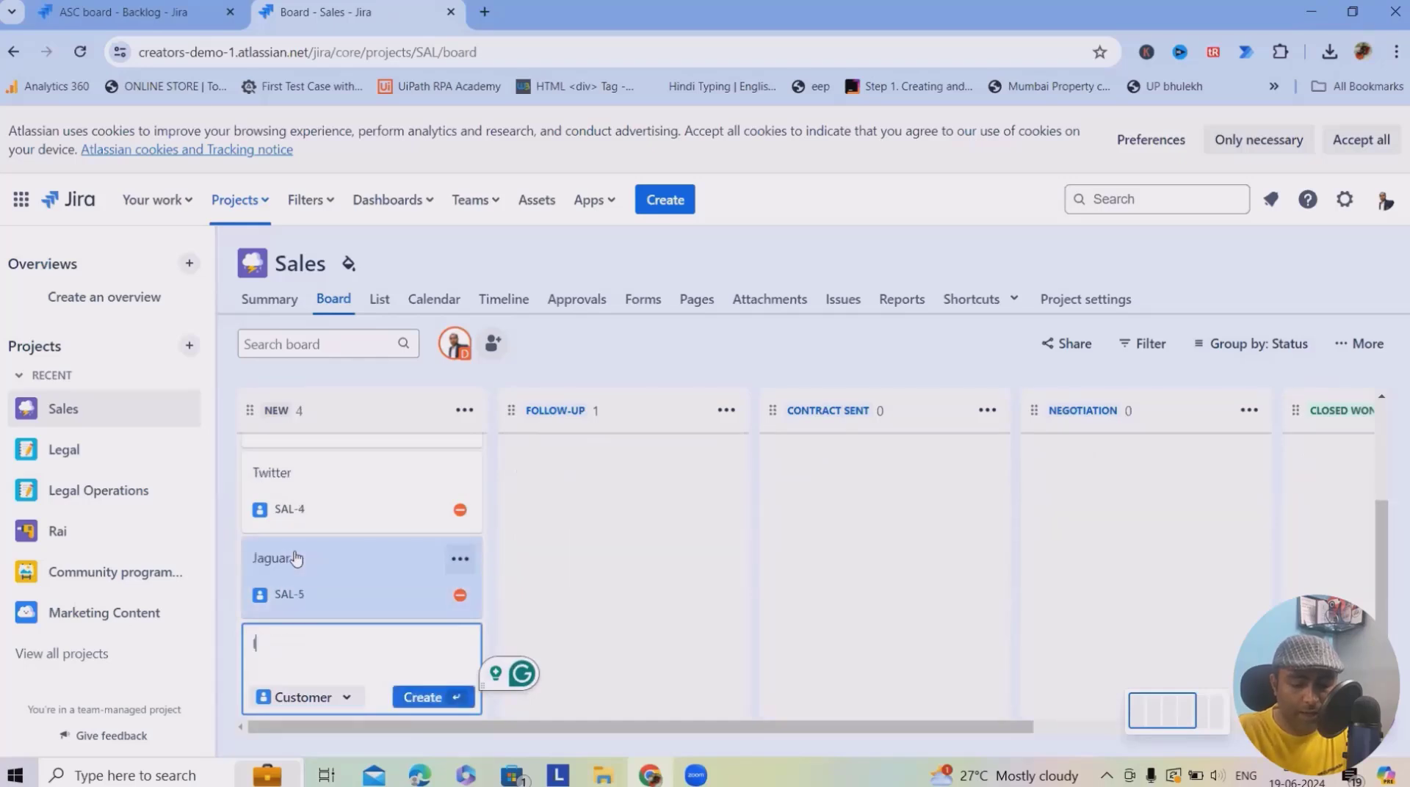
text(IBM)
key(Return)
text(TCS)
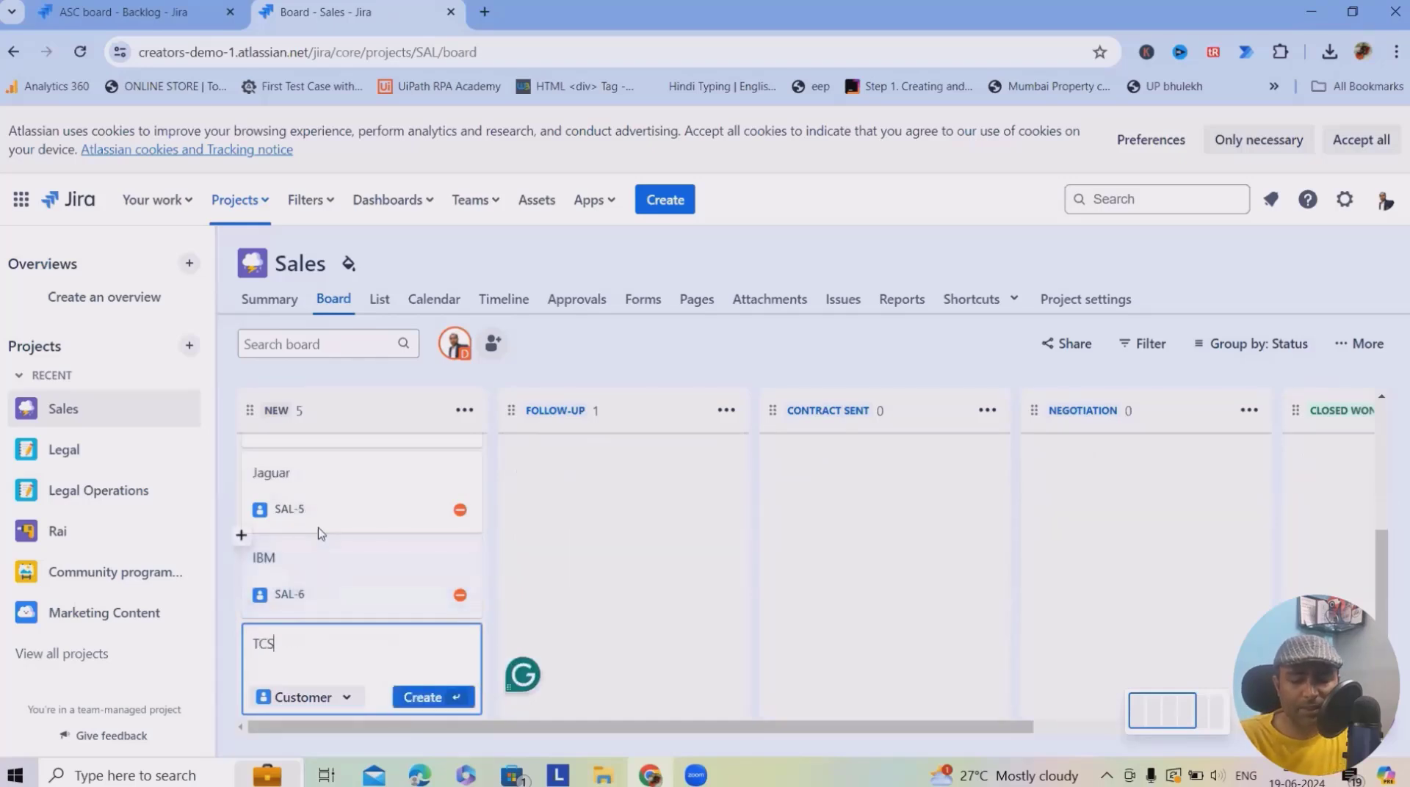
key(Return)
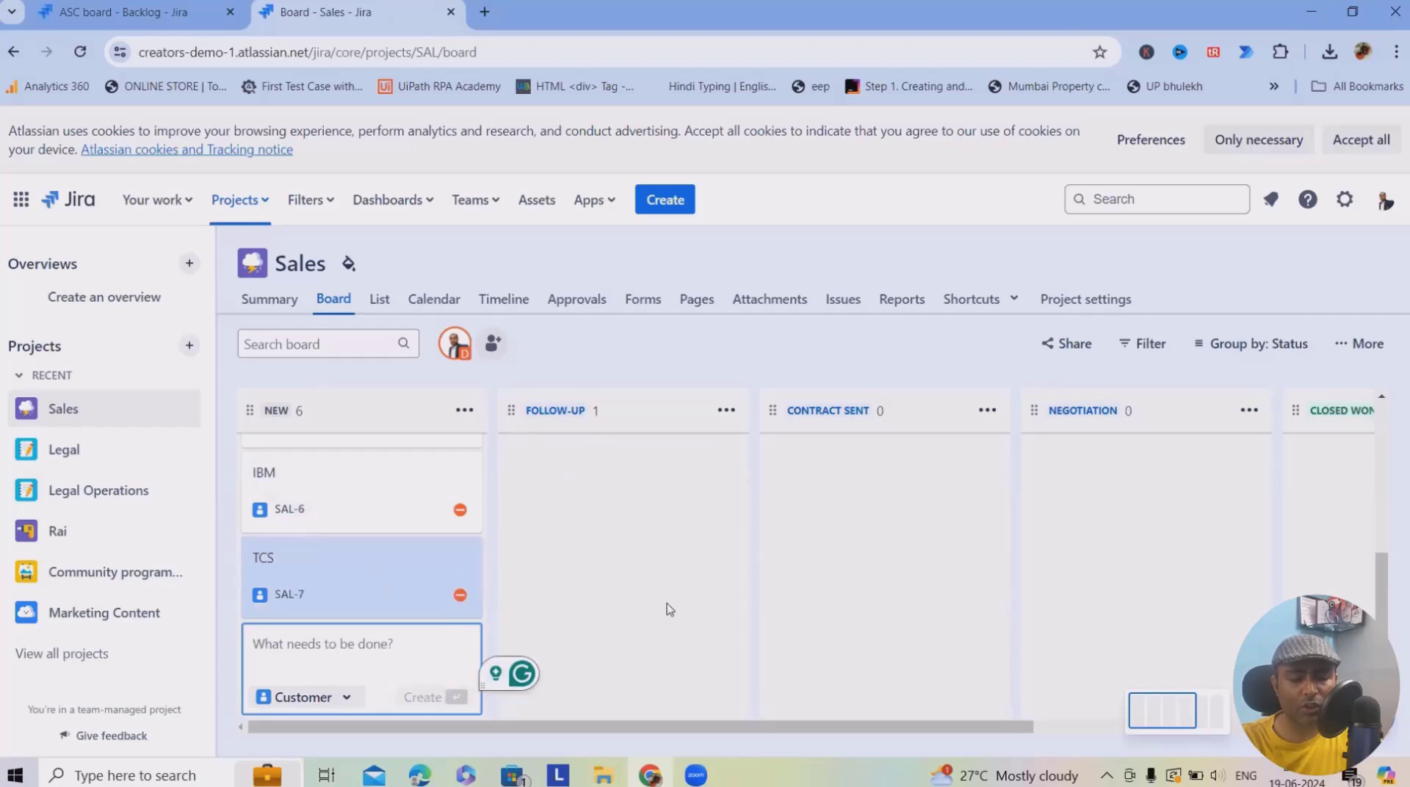
click(669, 609)
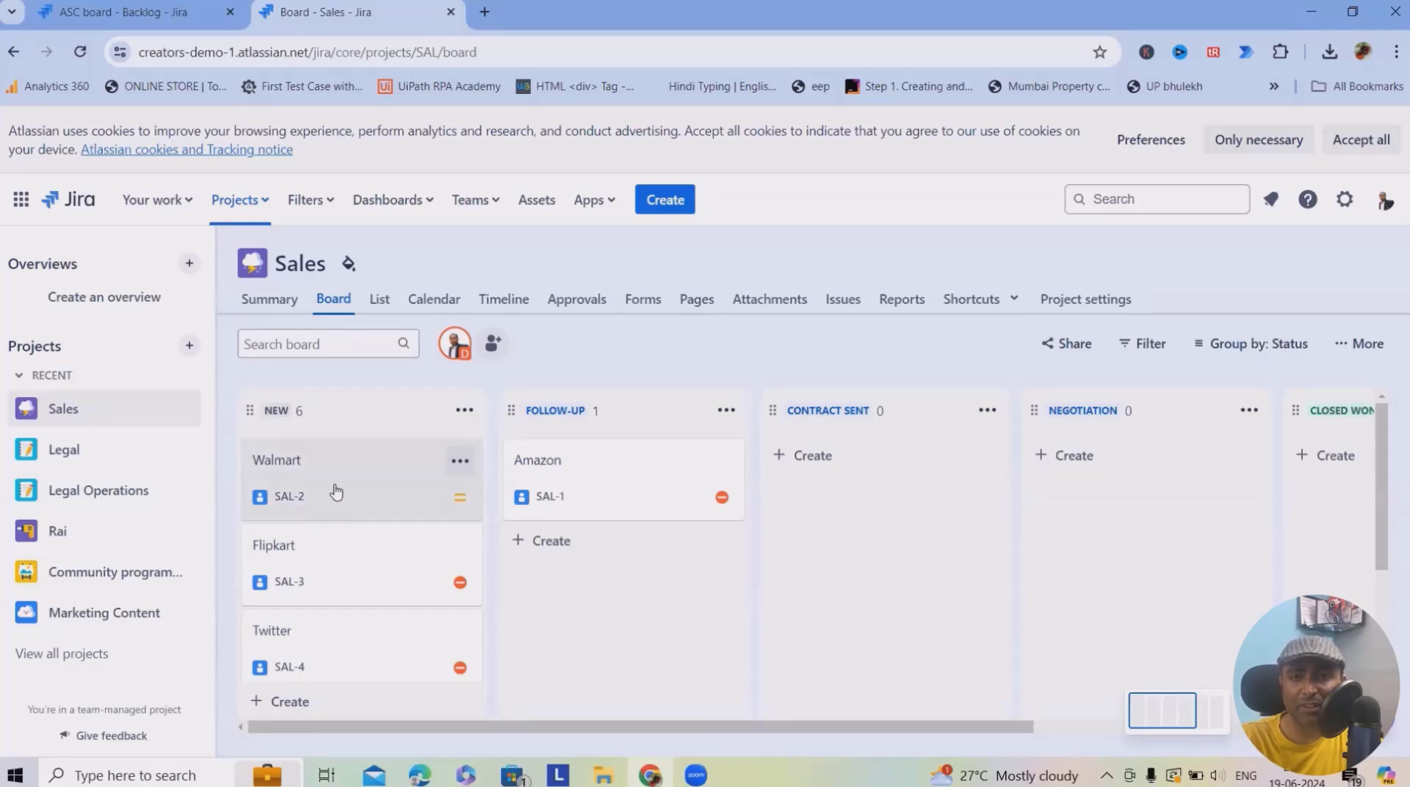
- Move the Walmart card from New to Contract Sent and the Flipkart card from New to Negotiation
drag(342, 480, 865, 482)
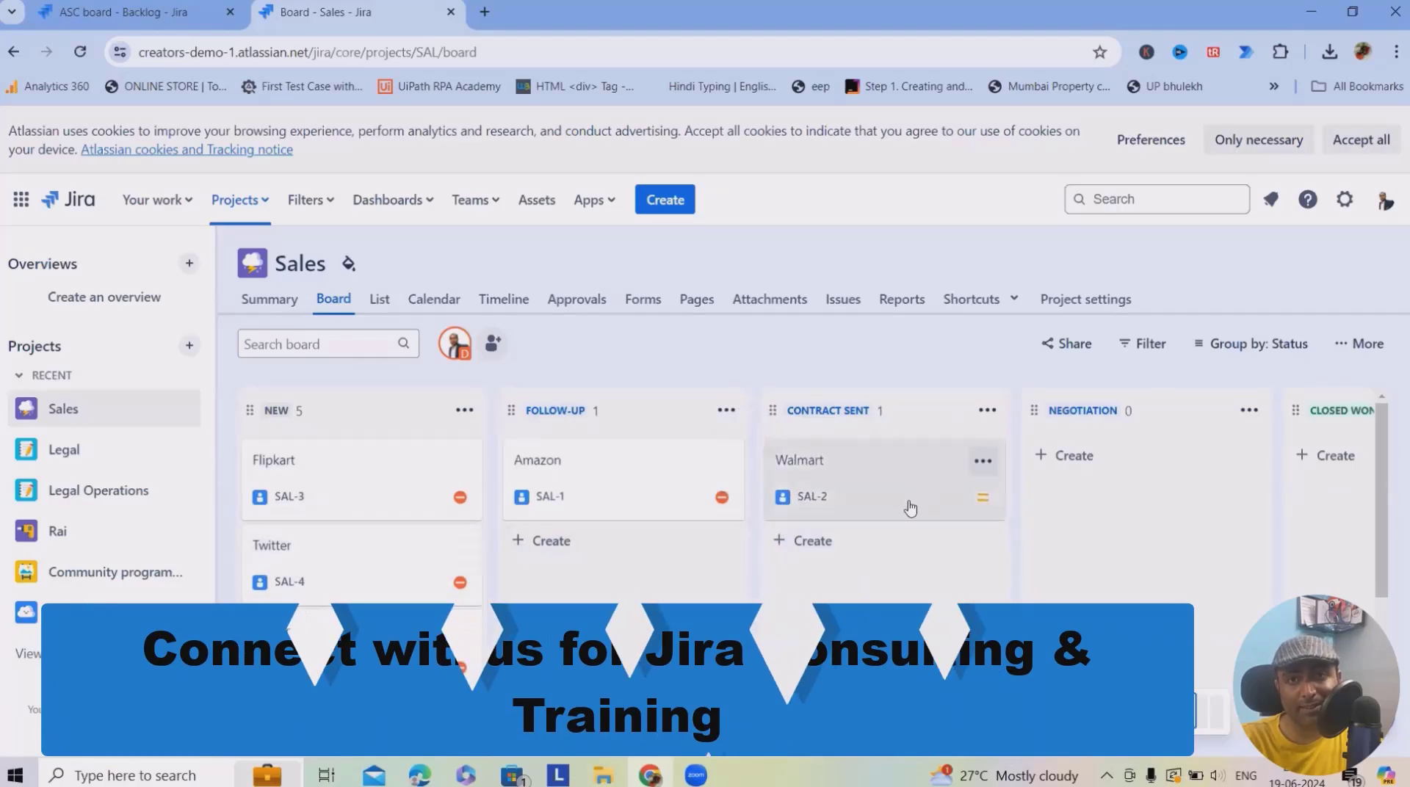
click(352, 488)
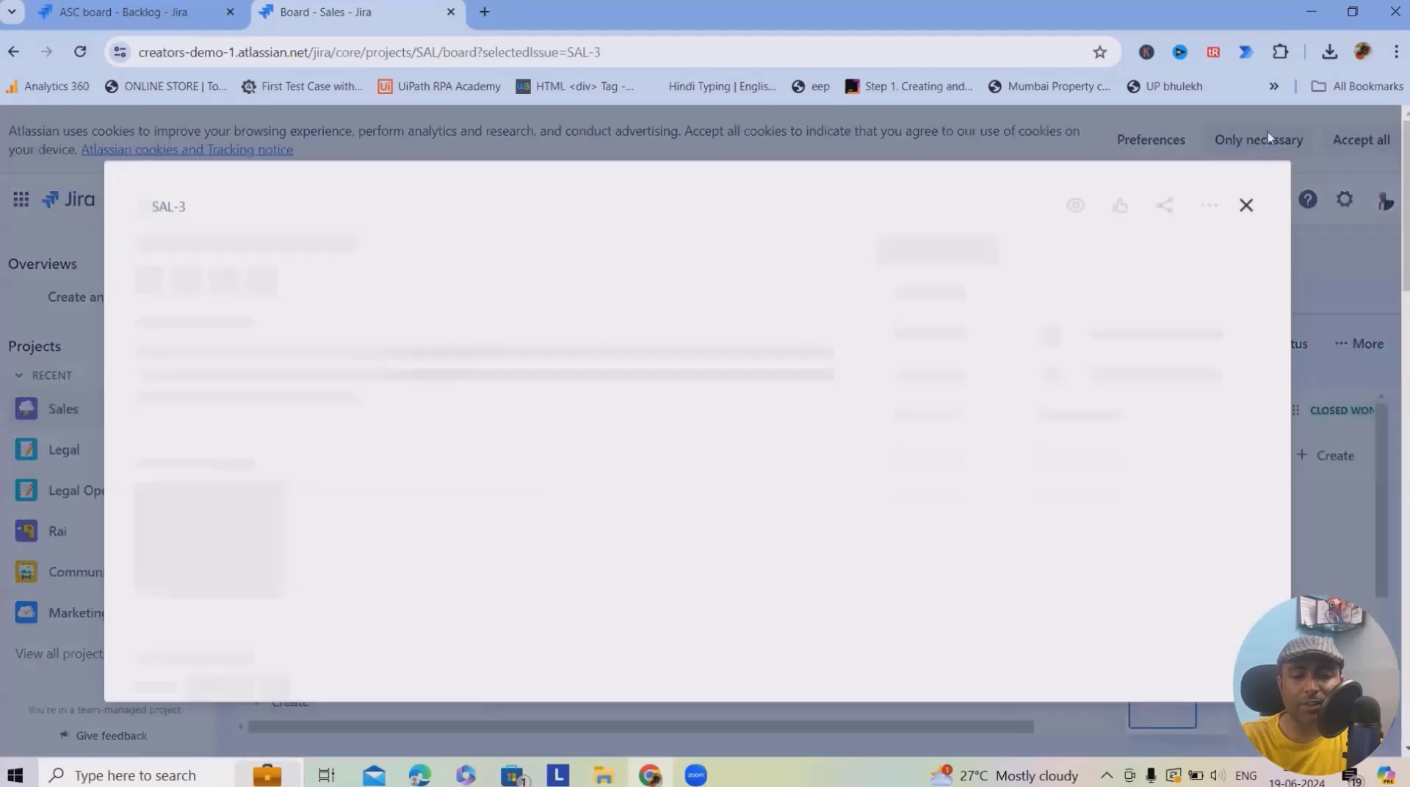
click(1249, 202)
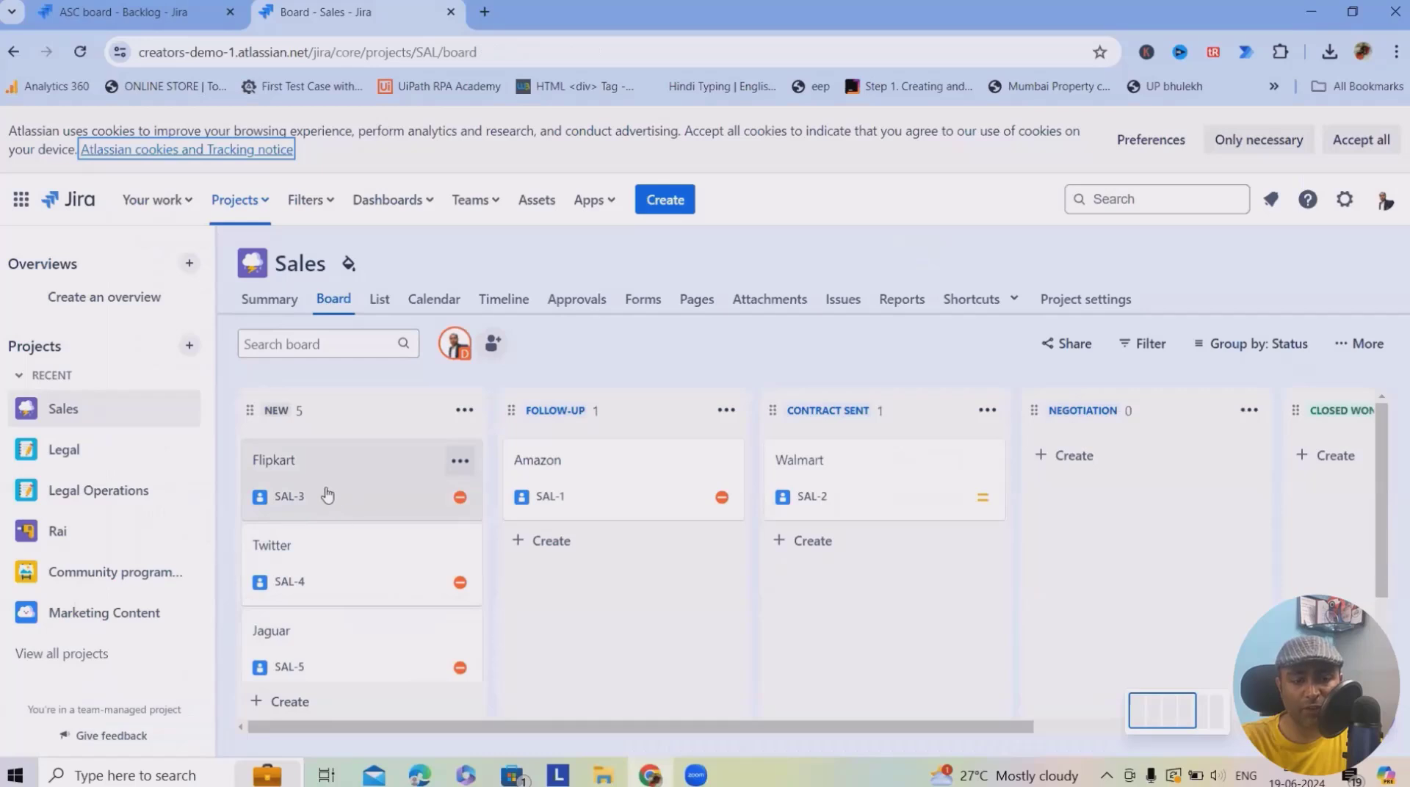
drag(342, 496, 1094, 494)
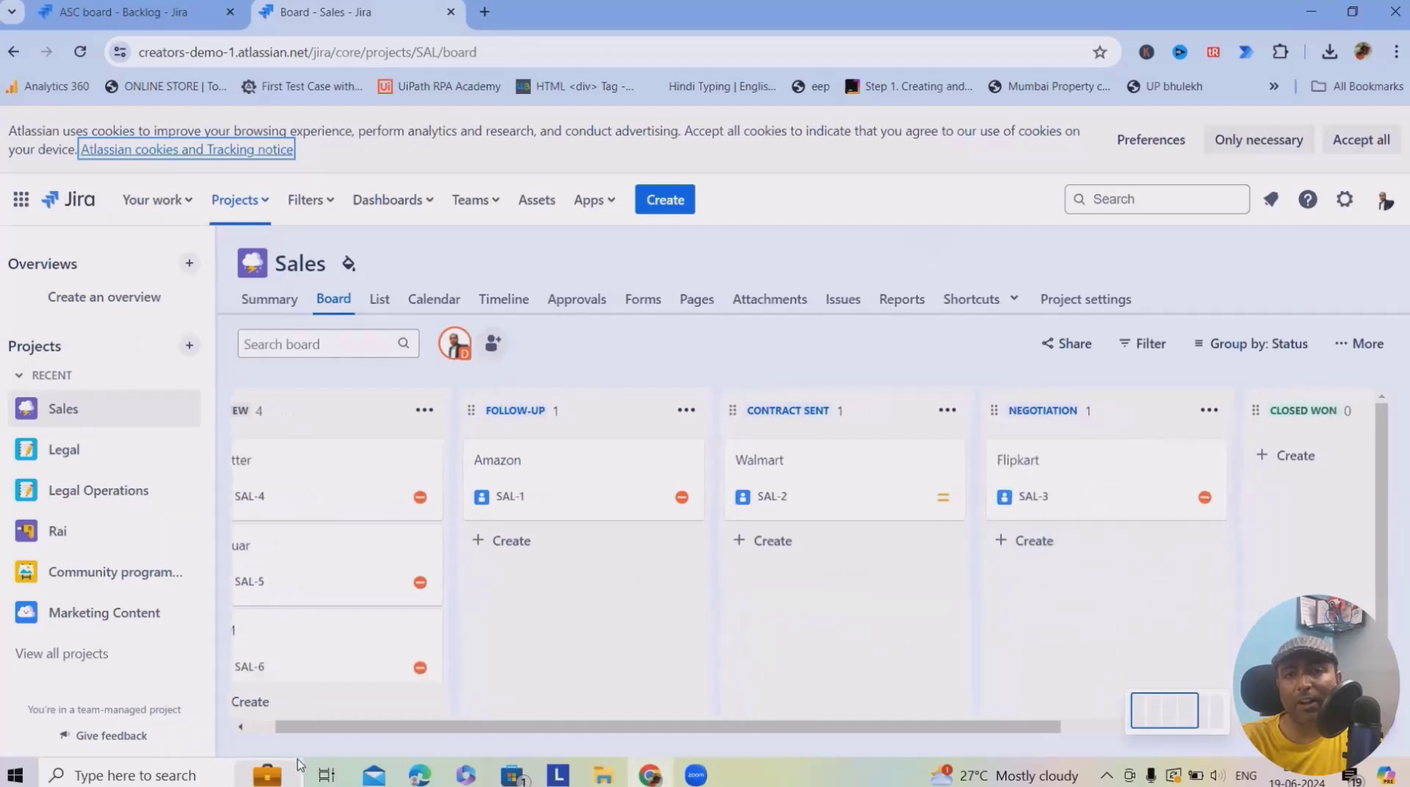
drag(442, 727, 415, 727)
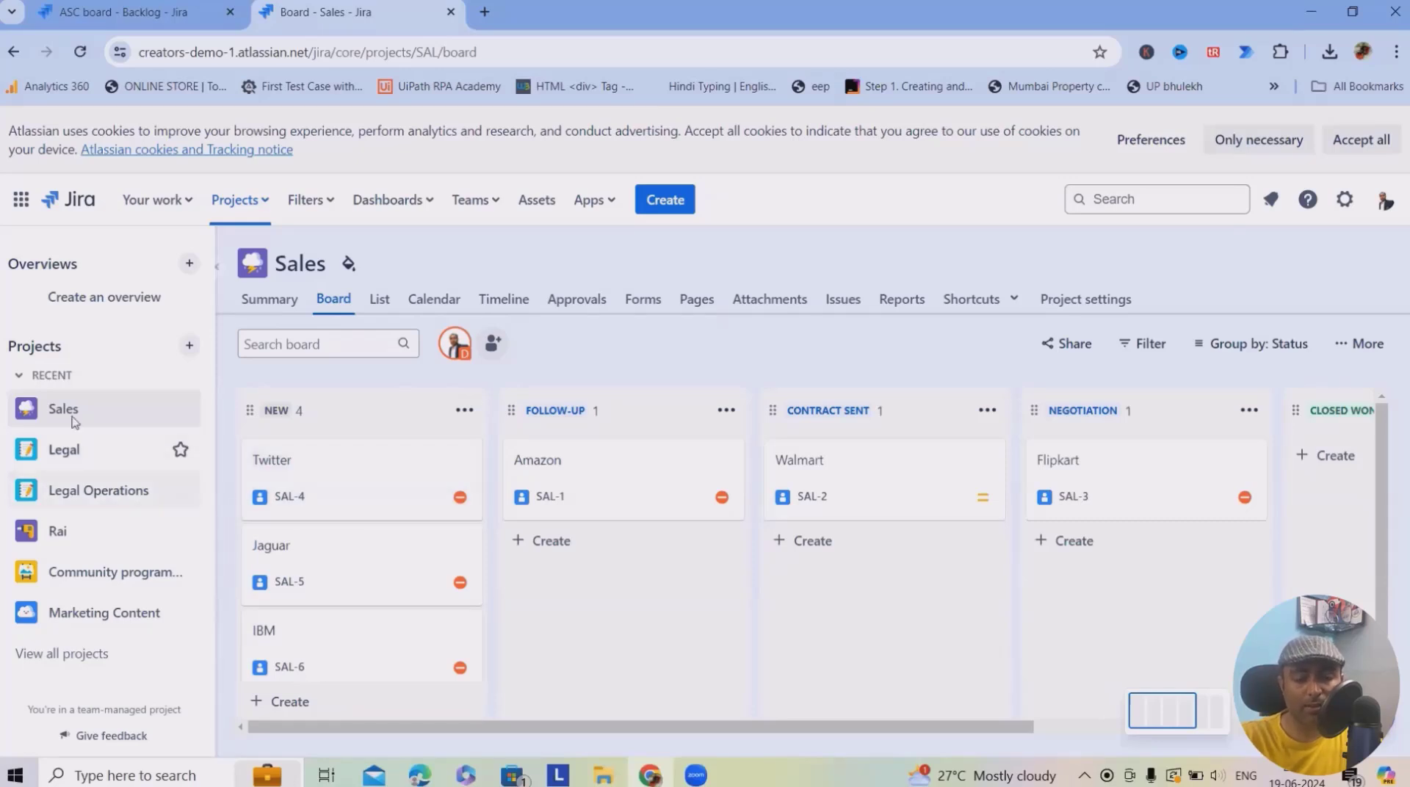
- Move the Twitter card from New to Follow-Up and set its priority to Medium
drag(318, 472, 581, 507)
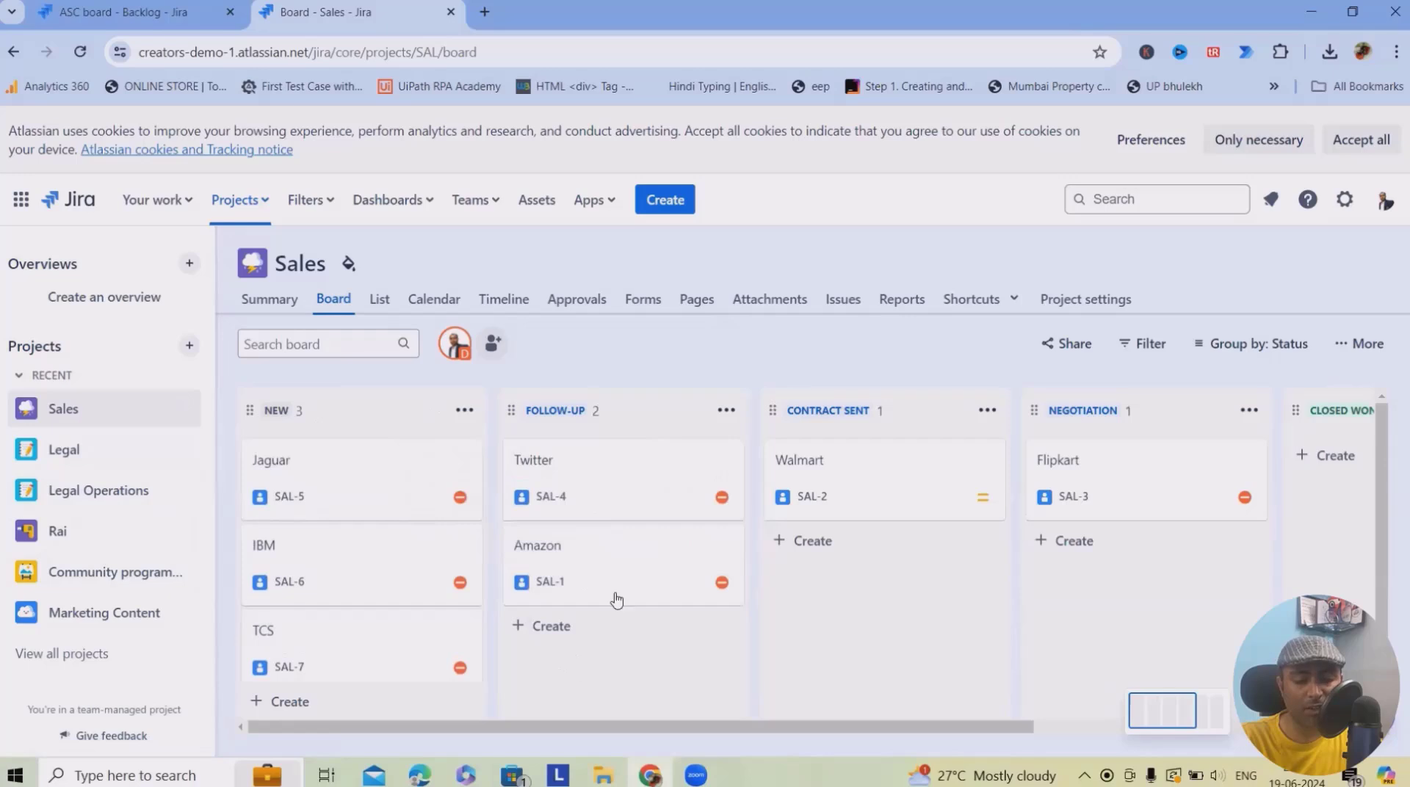
click(720, 511)
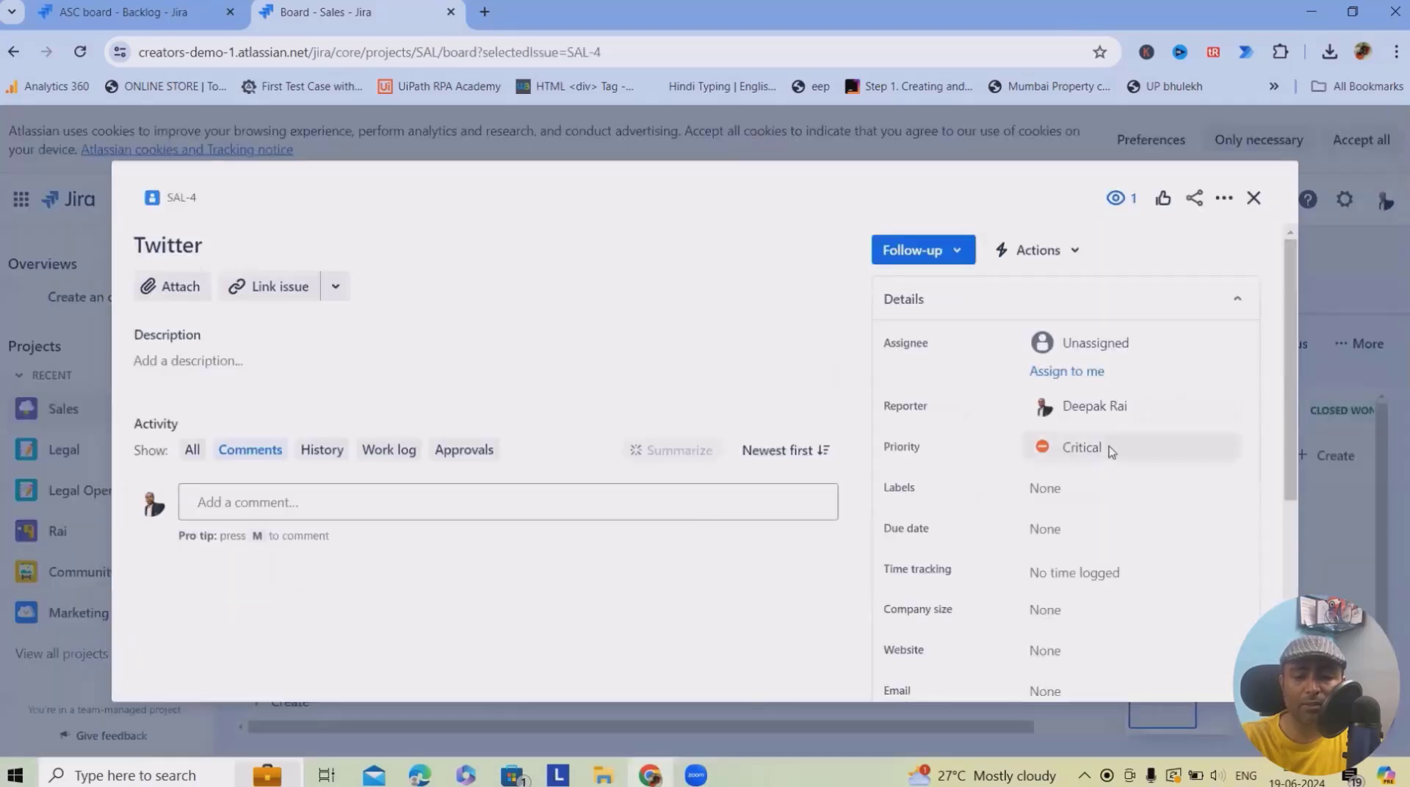
click(1107, 451)
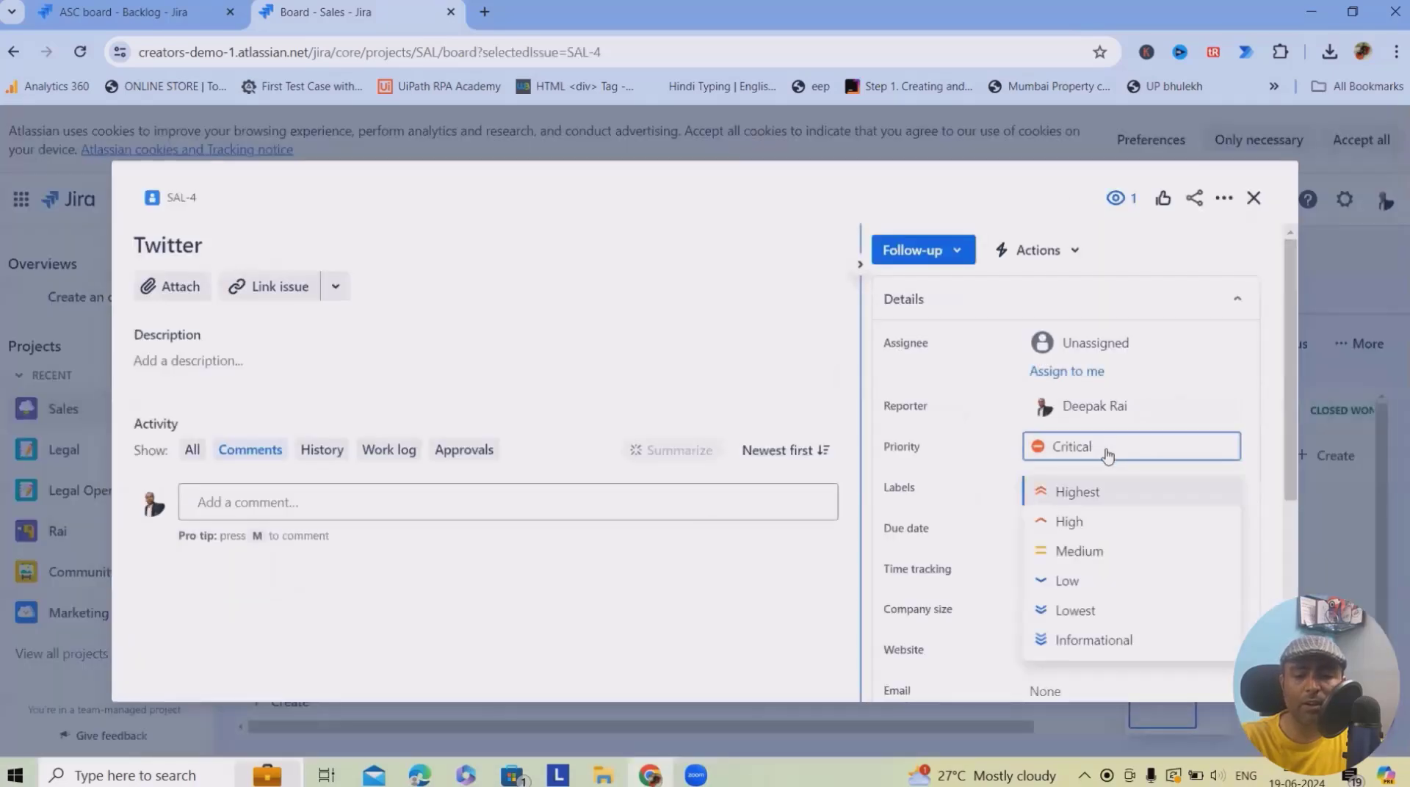
click(1079, 550)
click(1254, 200)
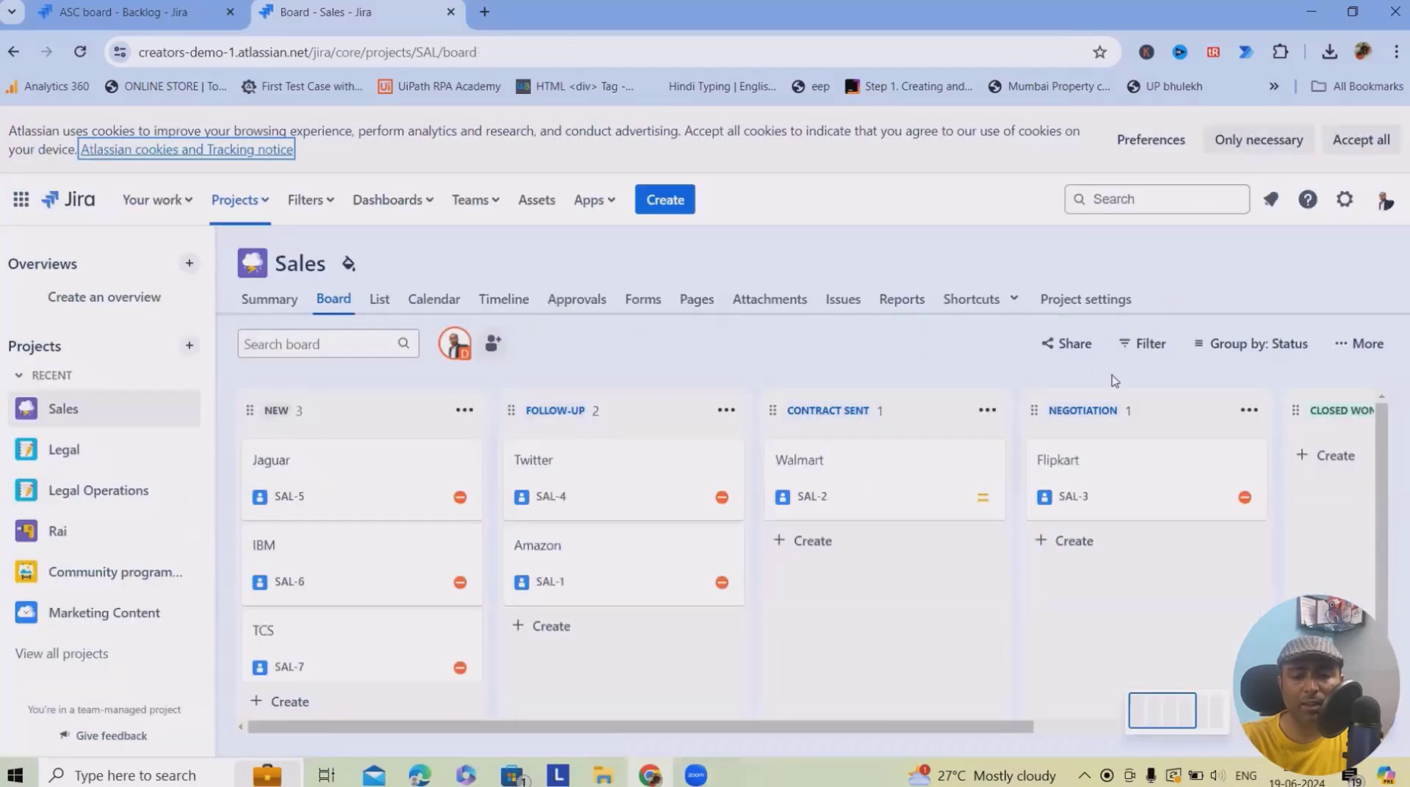
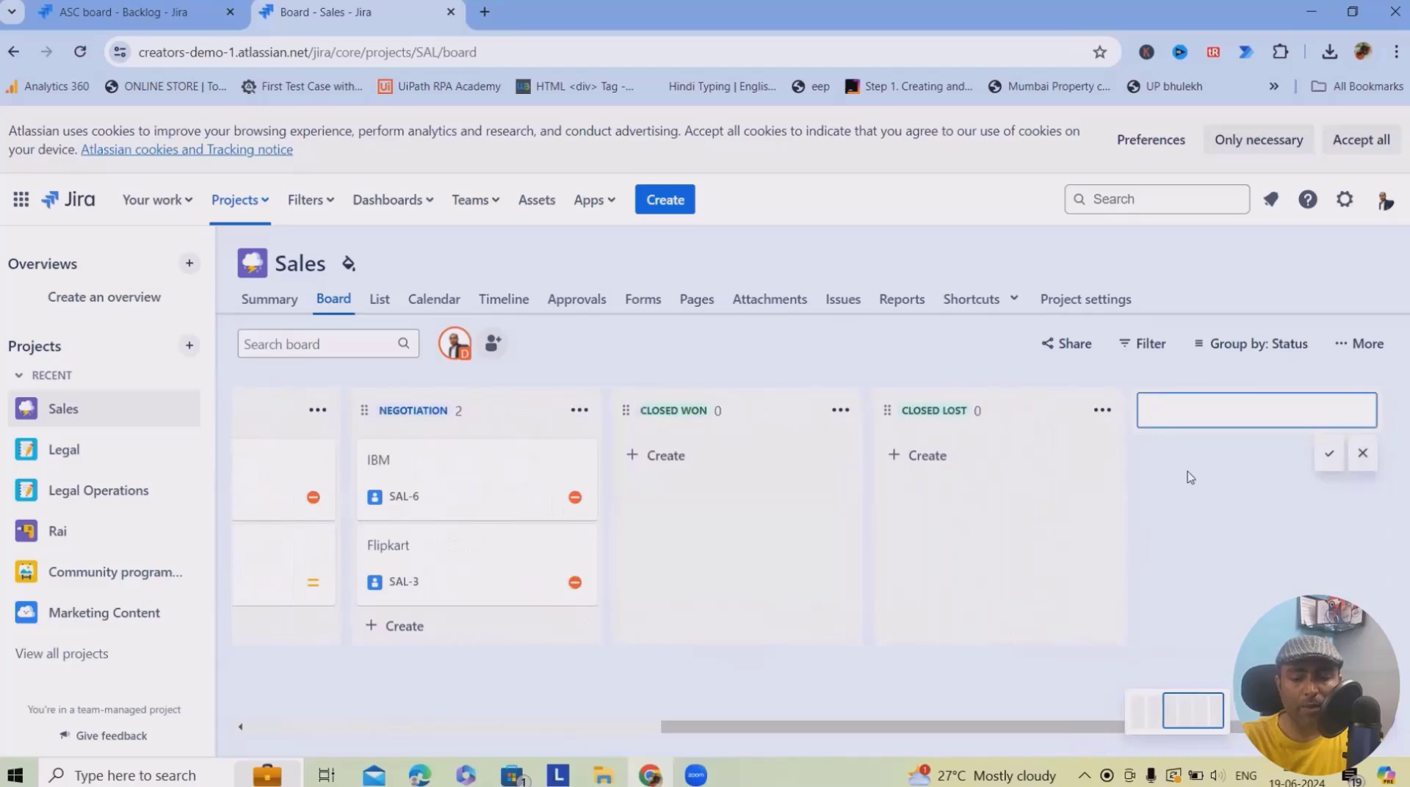
- Add a board column named Approval Pending and place it between Negotiation and Closed Won
text(Approval P)
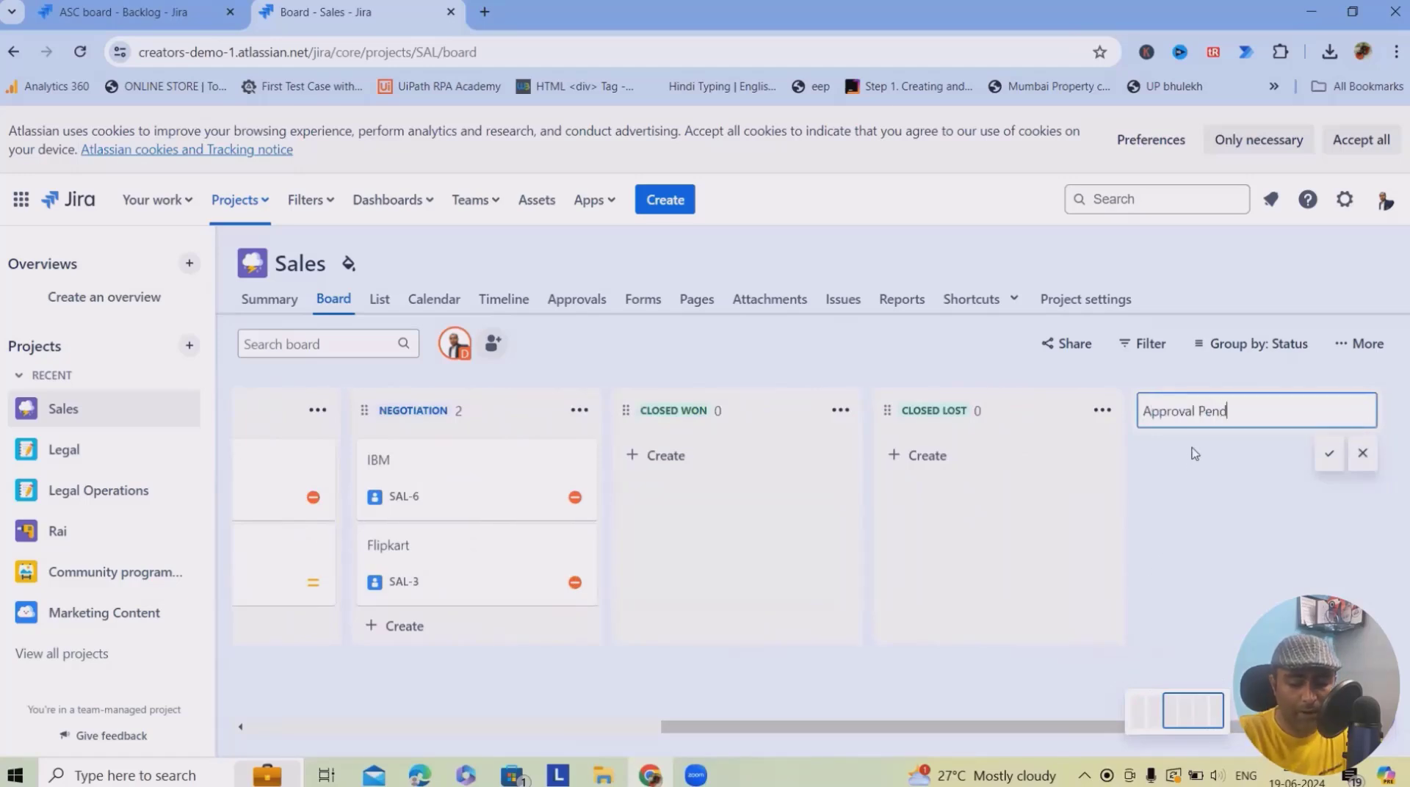
text(end)
key(Return)
drag(1384, 403, 869, 617)
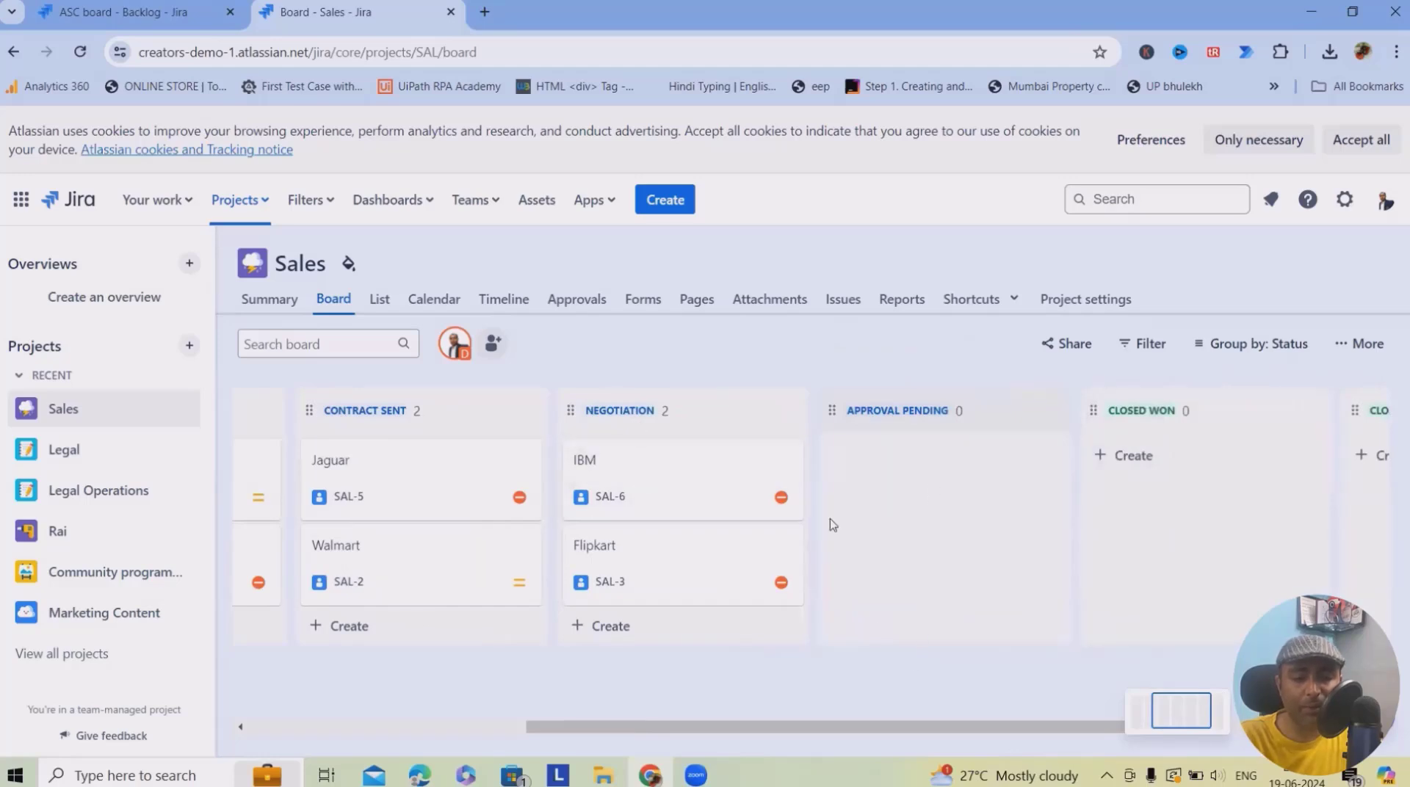
- Move the IBM card through Approval Pending to Closed Won, and the Flipkart card from Negotiation to Closed Lost
drag(628, 482, 870, 499)
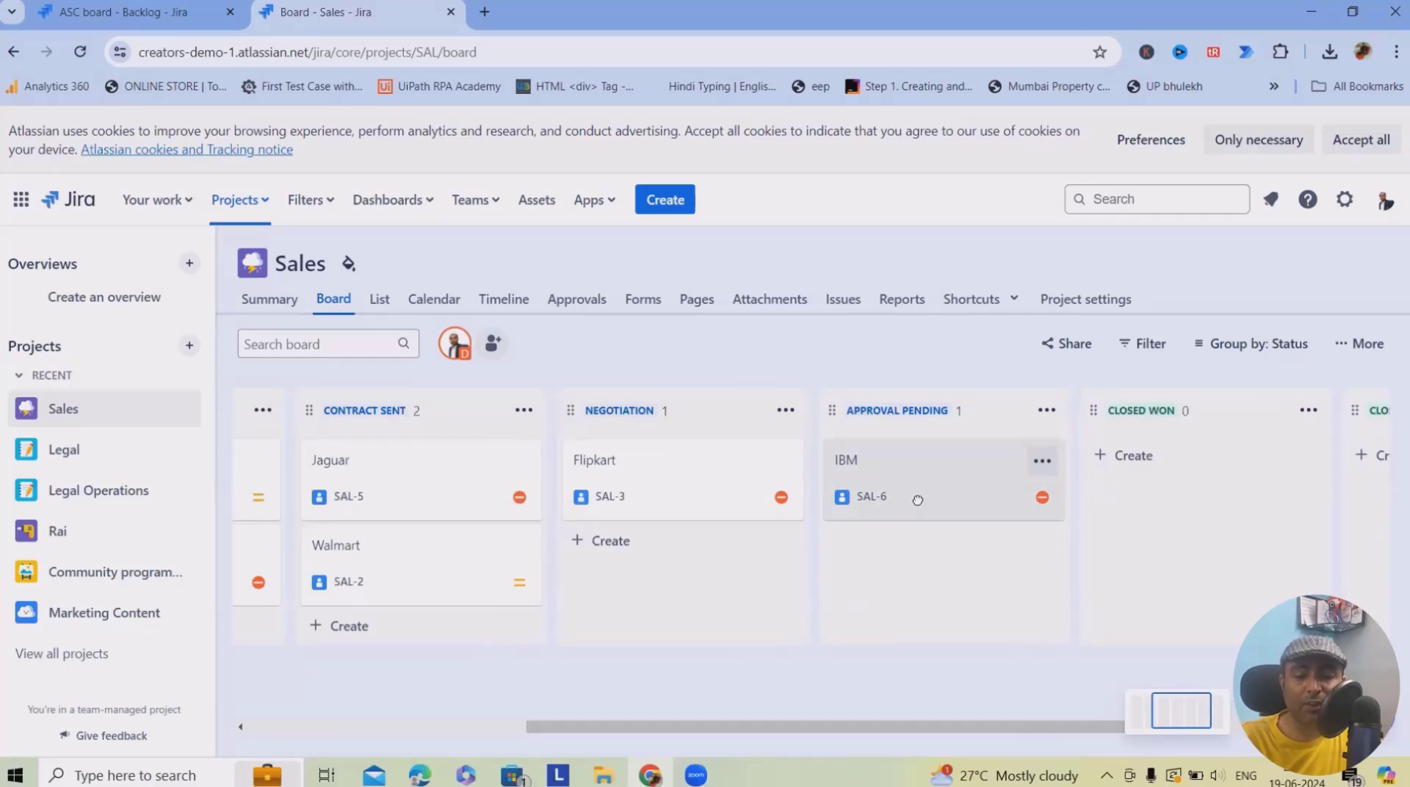
drag(918, 500, 943, 465)
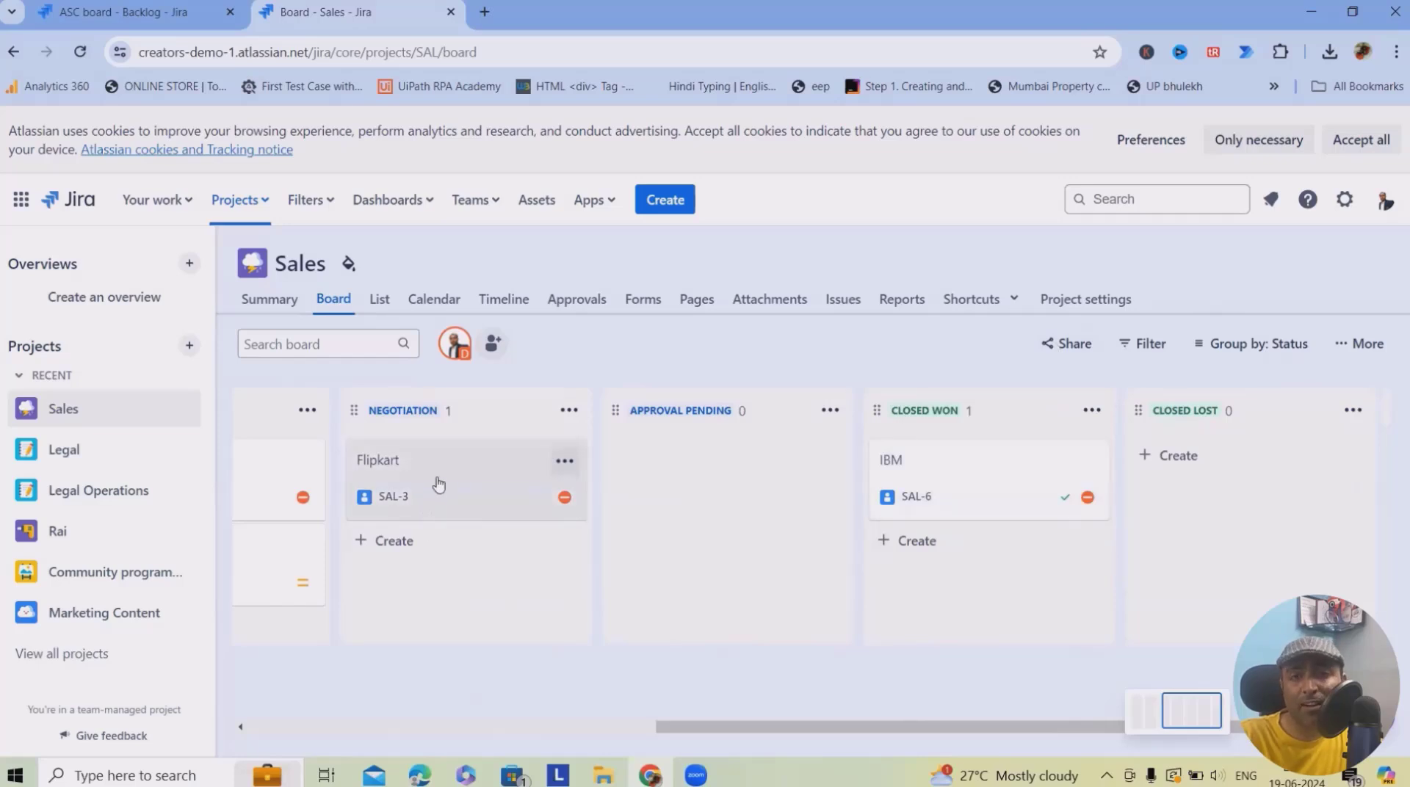
drag(439, 484, 1205, 473)
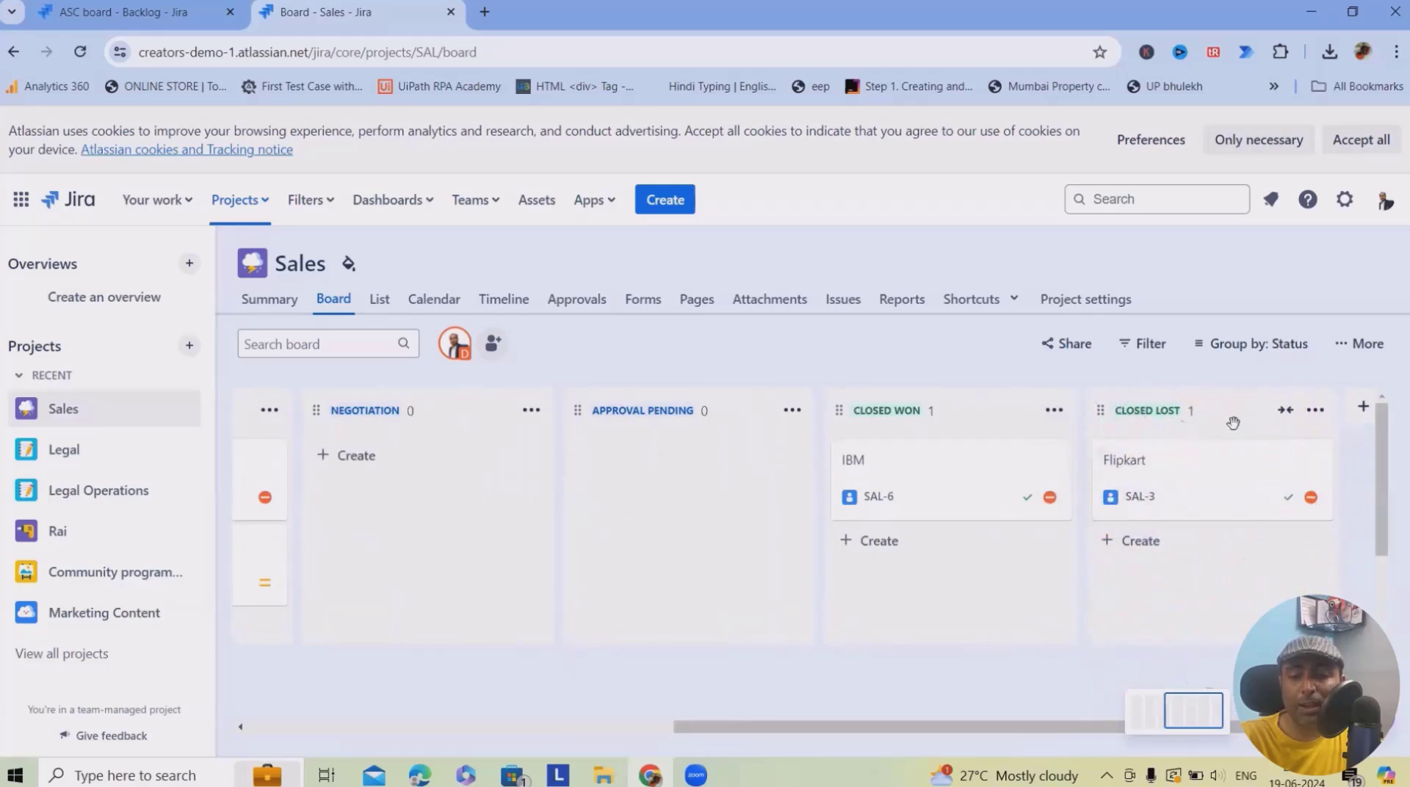
double_click(869, 734)
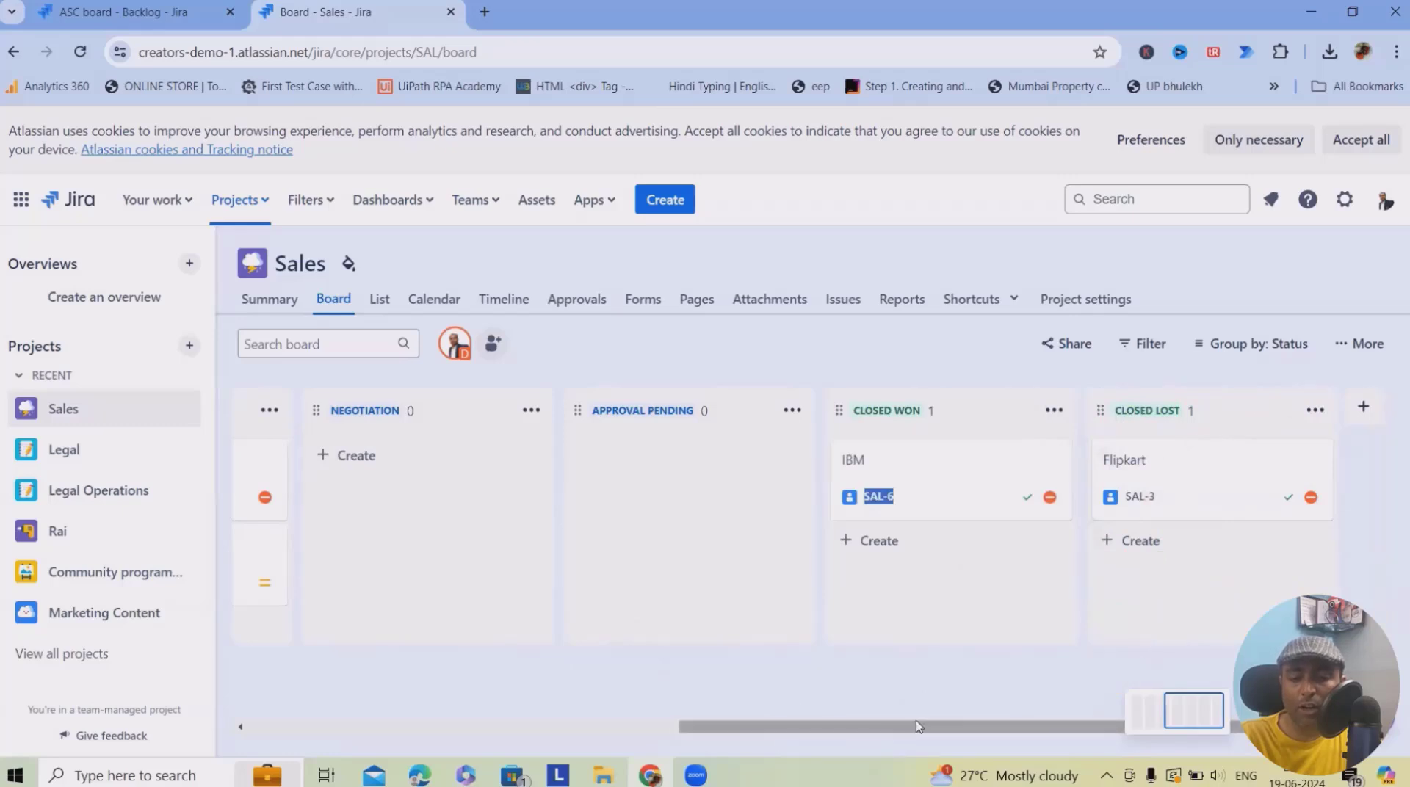
click(1364, 408)
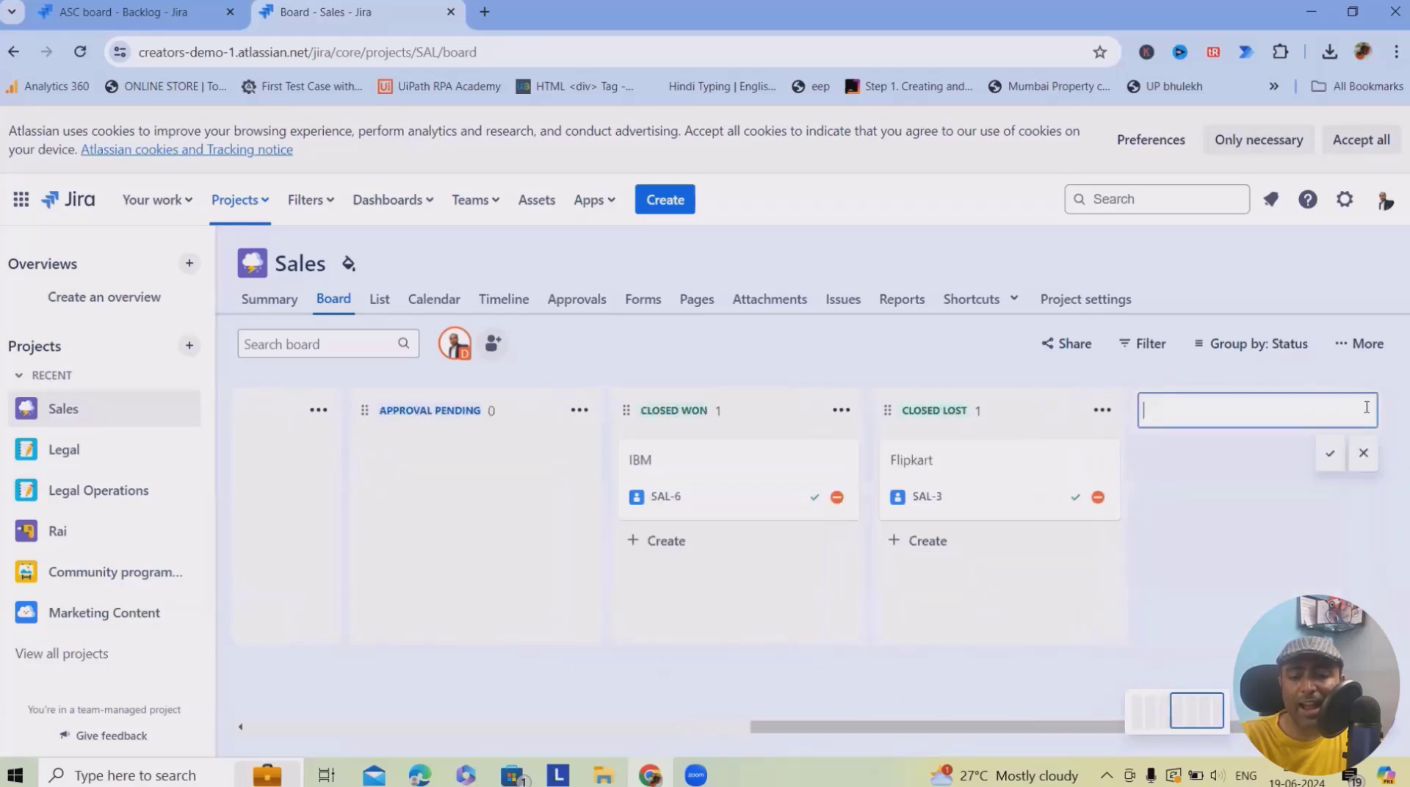
click(1363, 453)
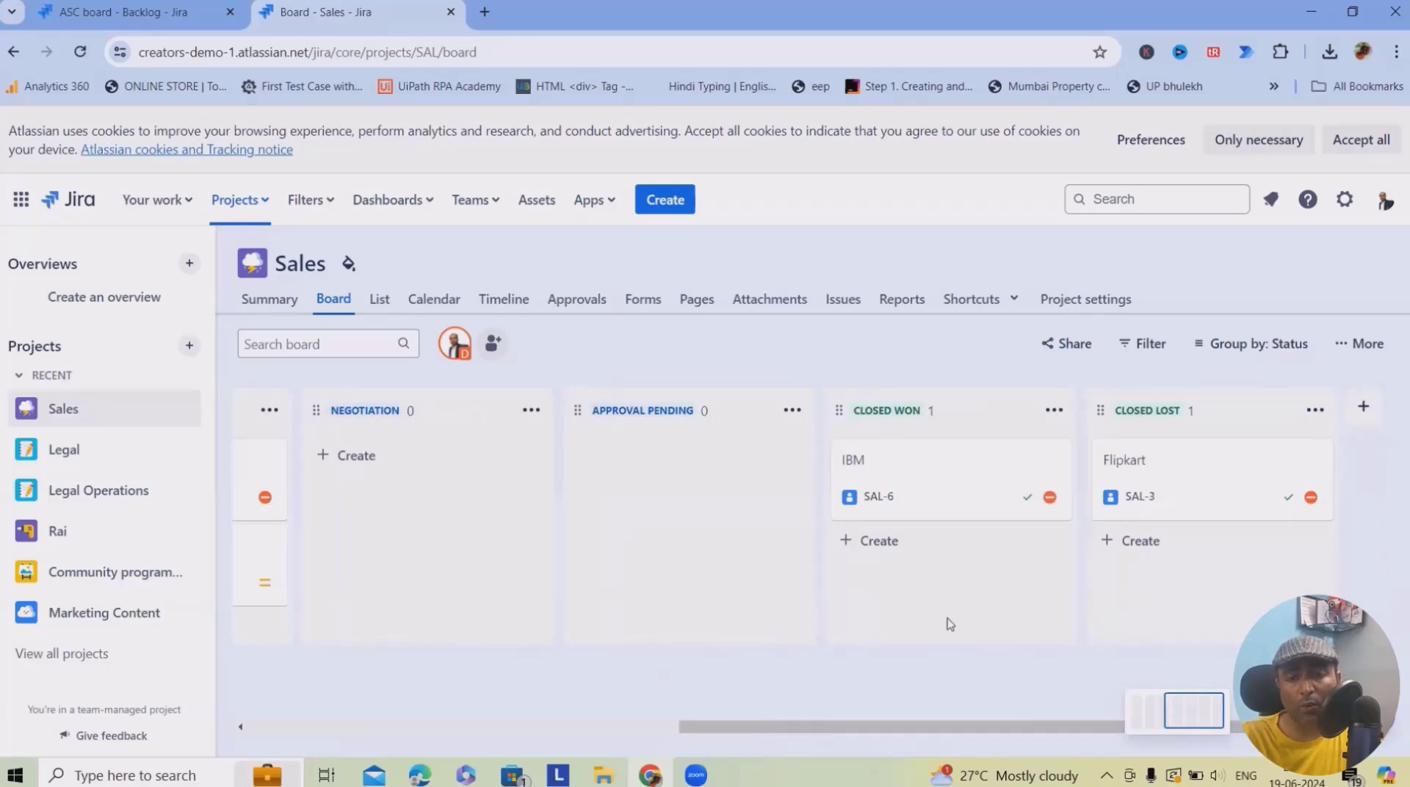
- Move the TCS card from New to Approval Pending and the Amazon card from Follow-Up to Negotiation
drag(853, 728, 278, 744)
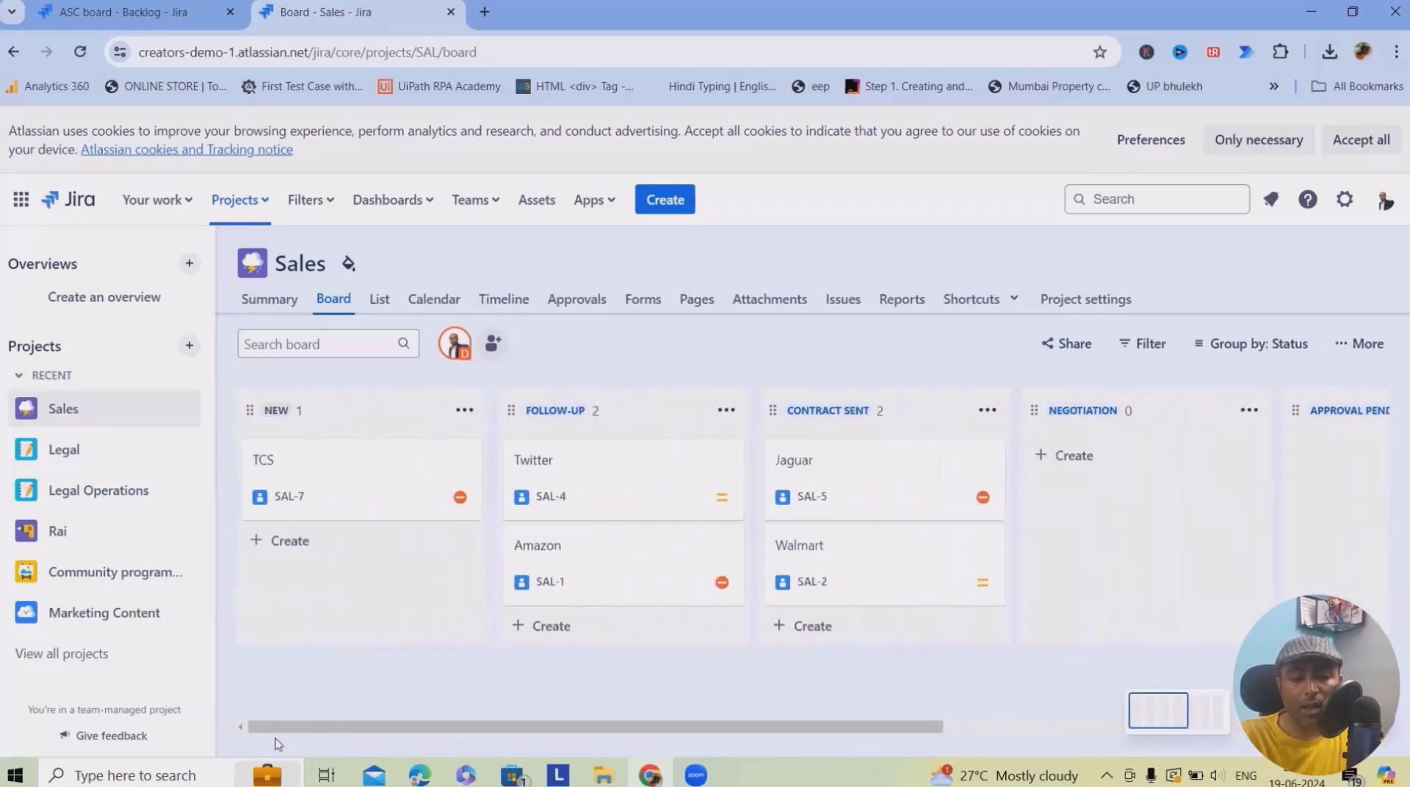
drag(298, 474, 934, 463)
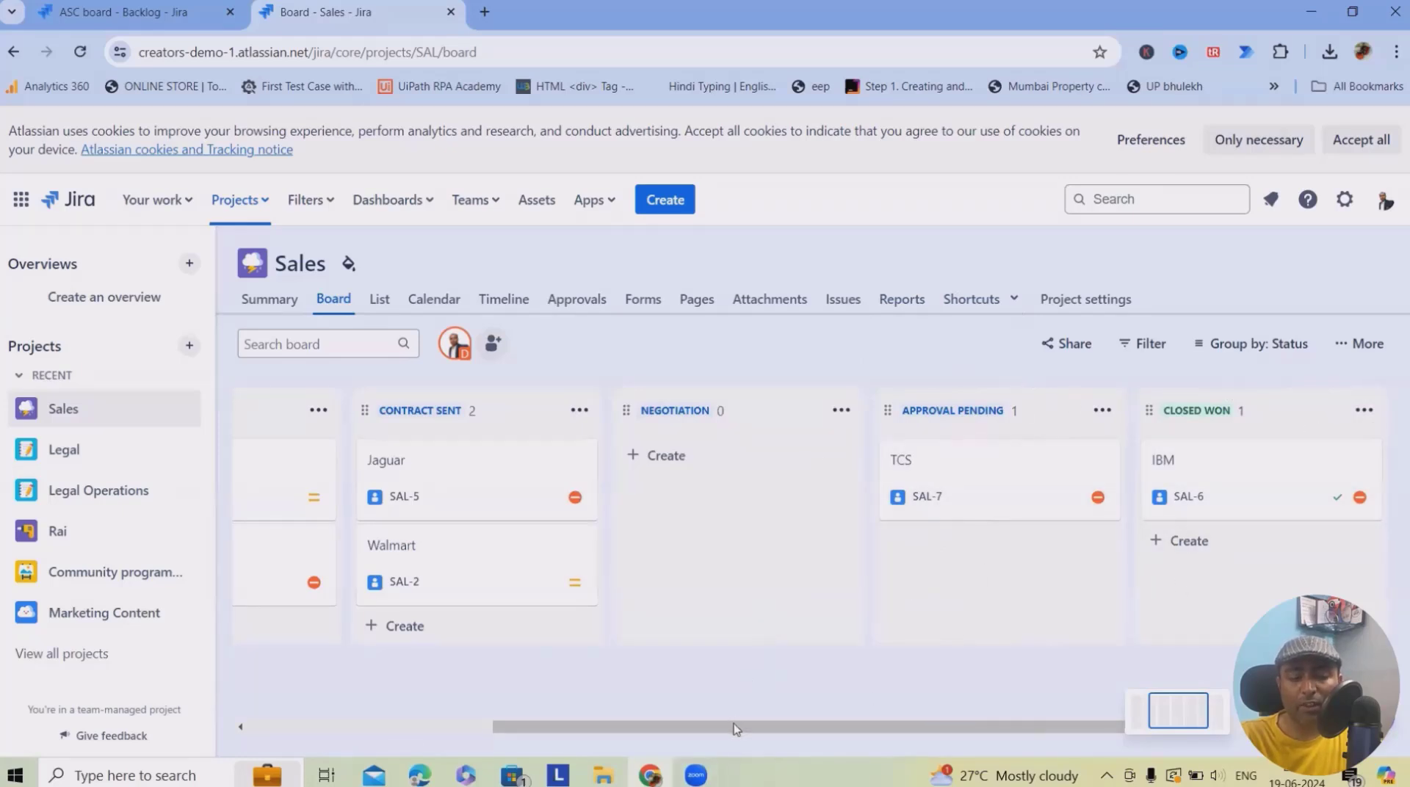
drag(734, 724, 348, 727)
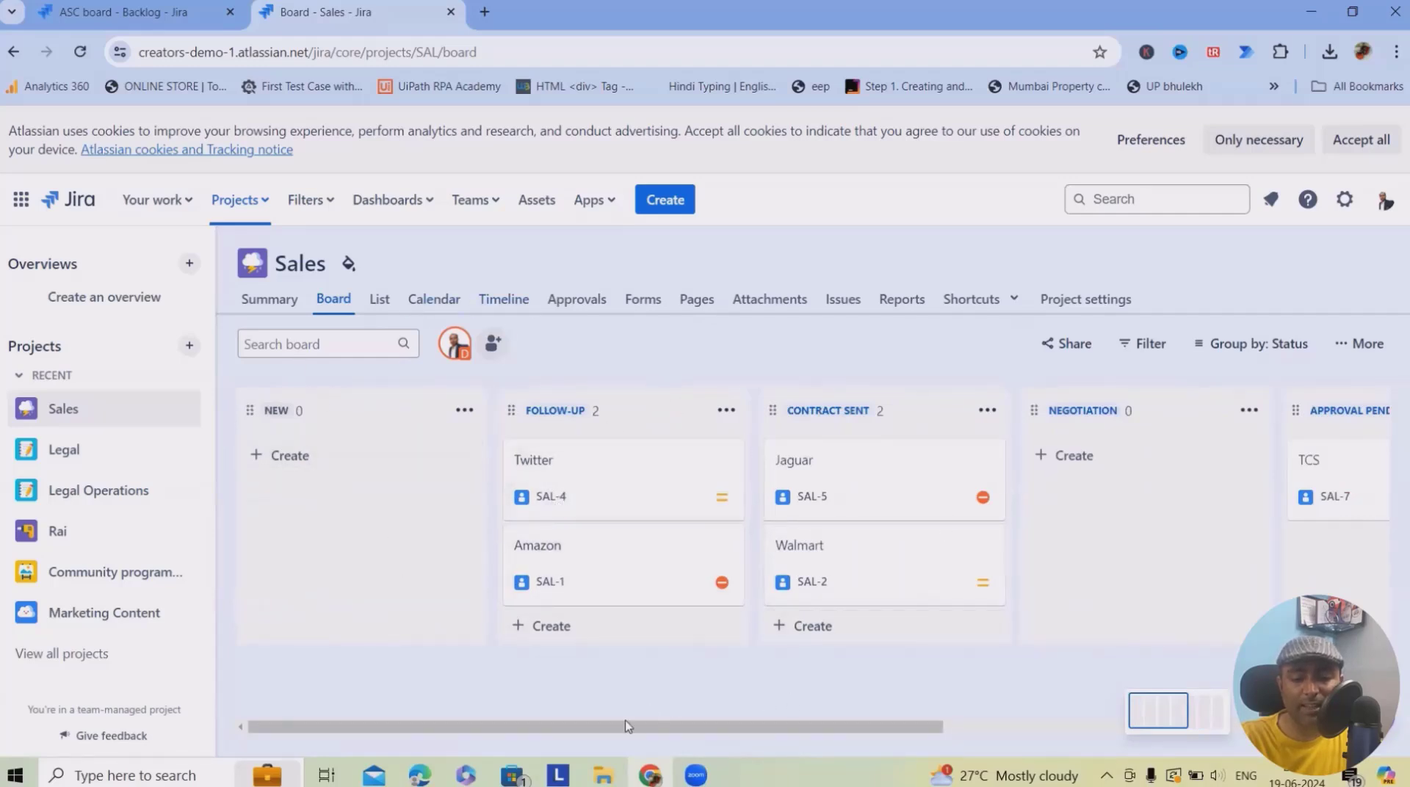
drag(630, 727, 698, 726)
drag(522, 584, 1028, 499)
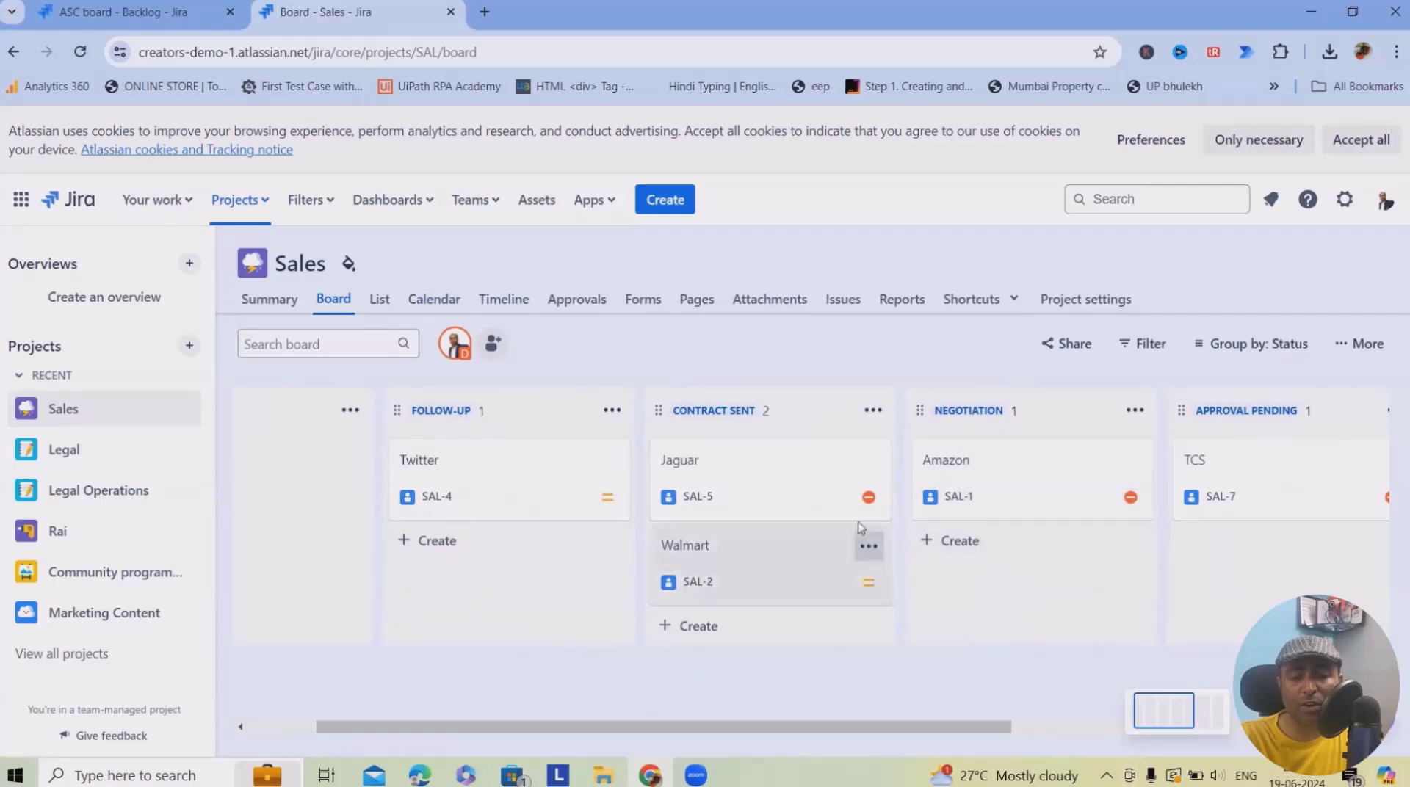
- Review the Sales project's summary, examining the status overview, recent activity, priority breakdown and types of work
click(266, 300)
scroll(690, 524, down, 3)
scroll(690, 524, up, 5)
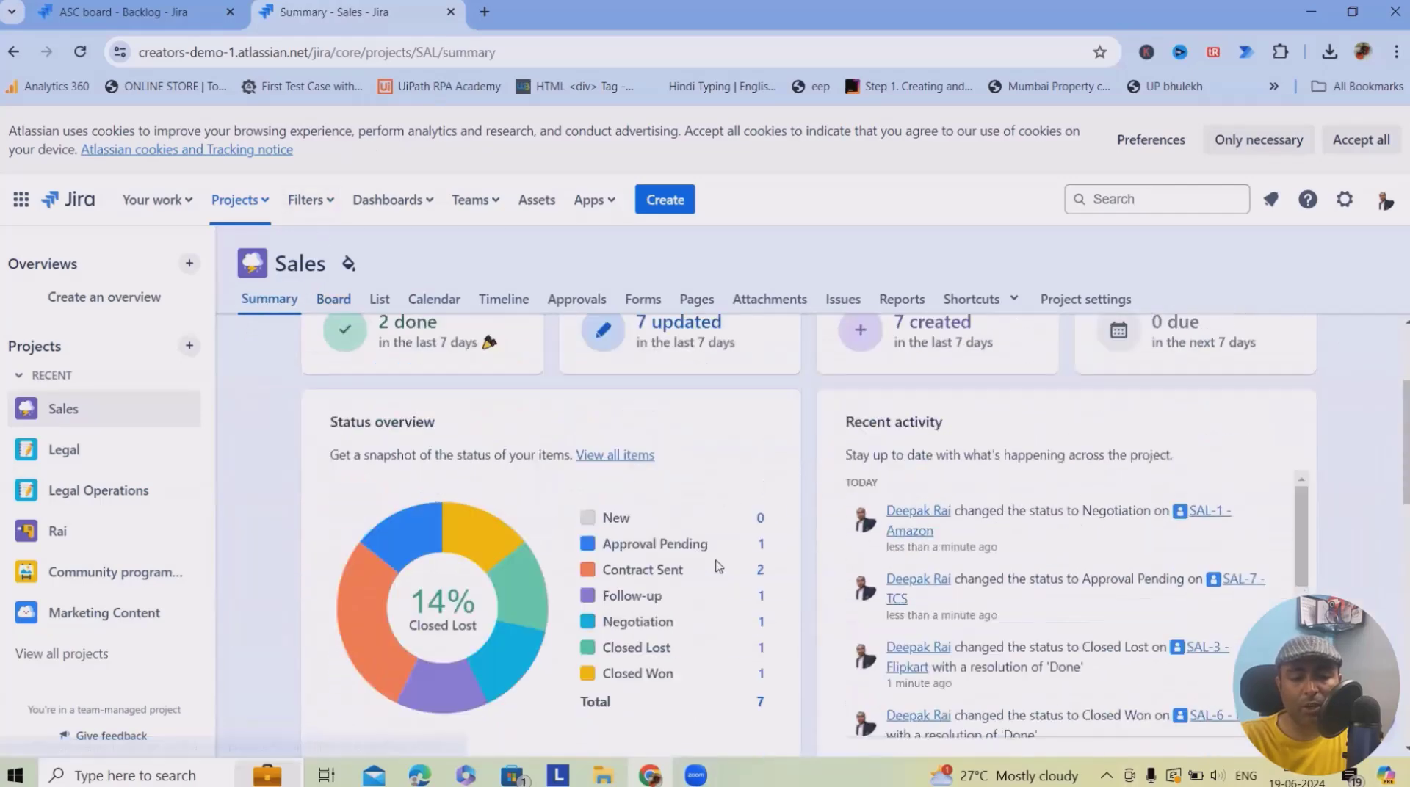
scroll(630, 538, down, 3)
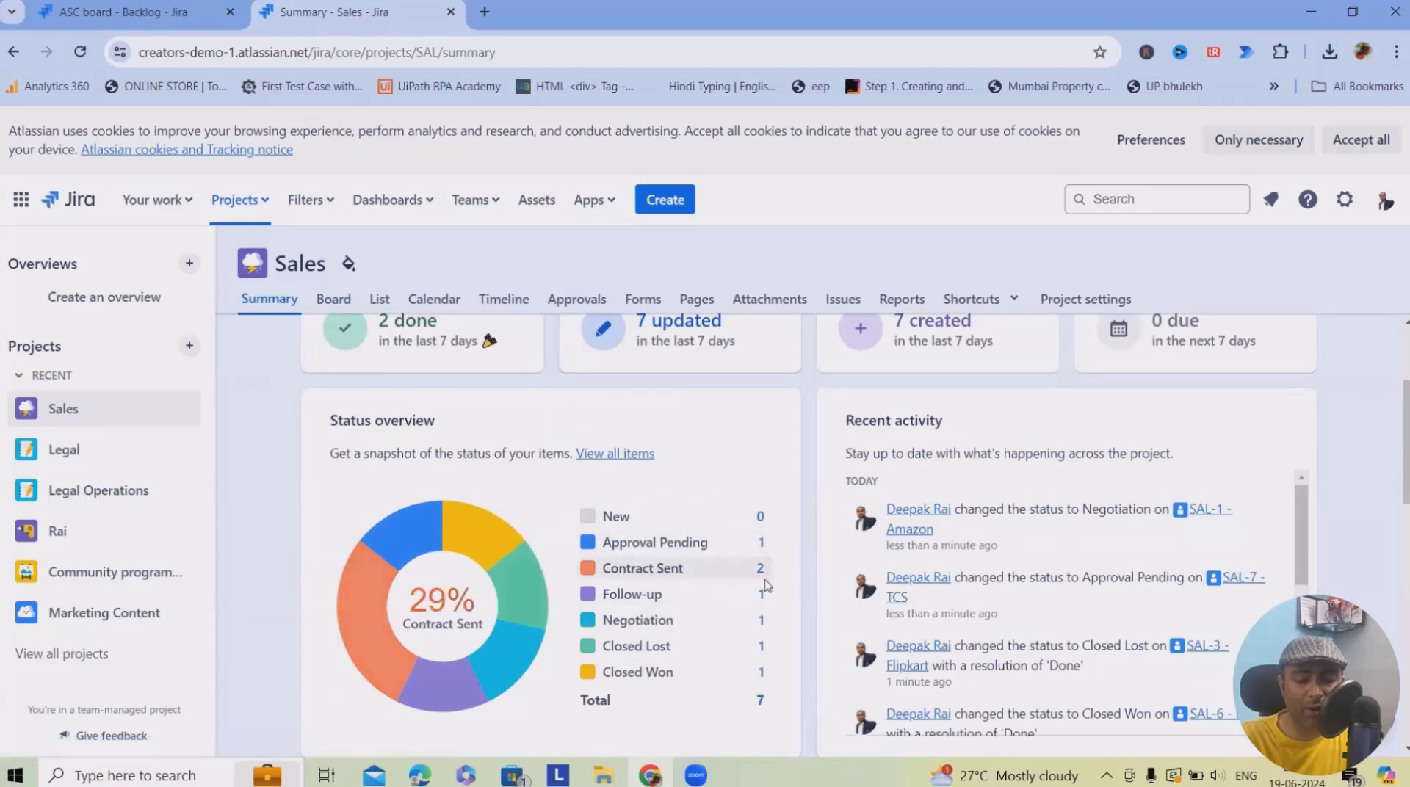
scroll(683, 647, down, 3)
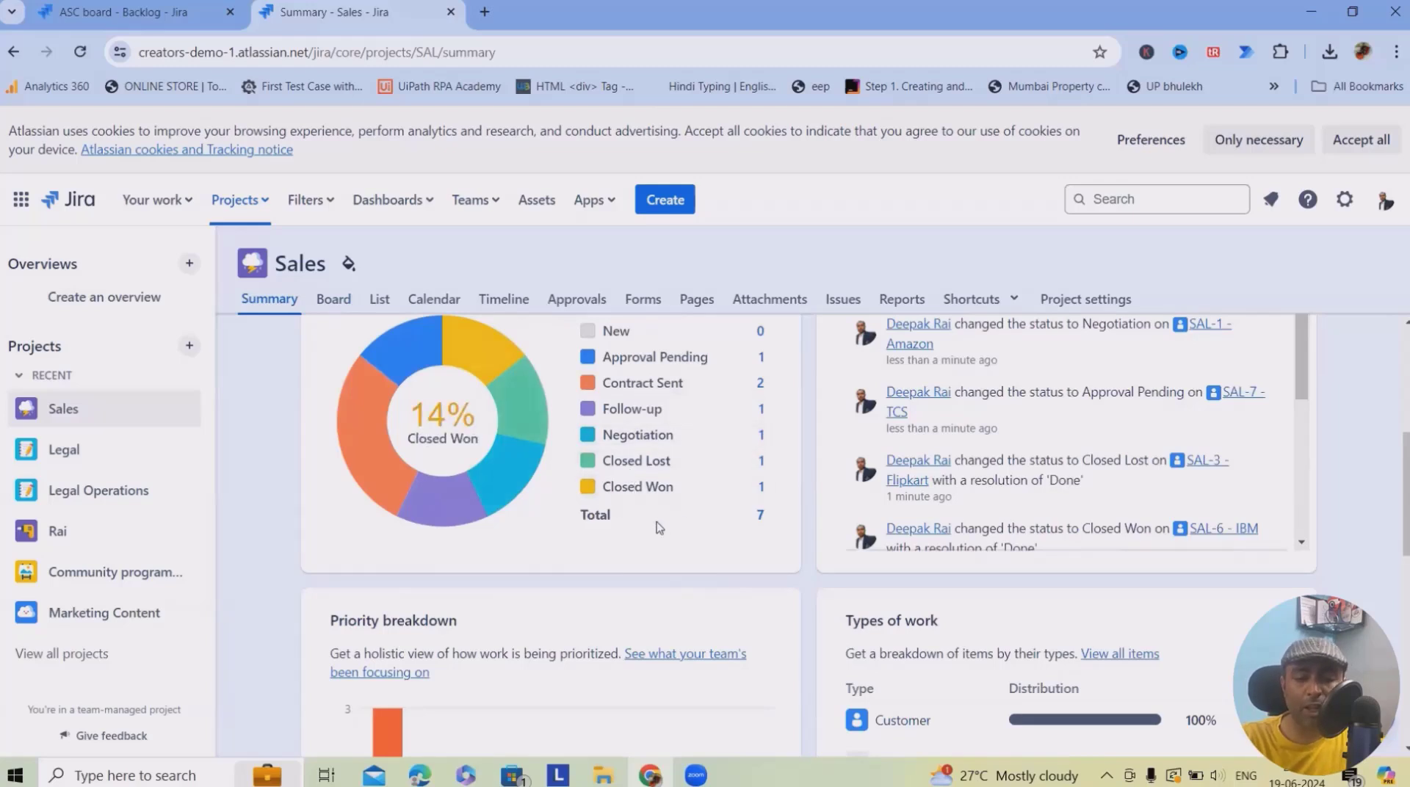
scroll(673, 500, up, 1)
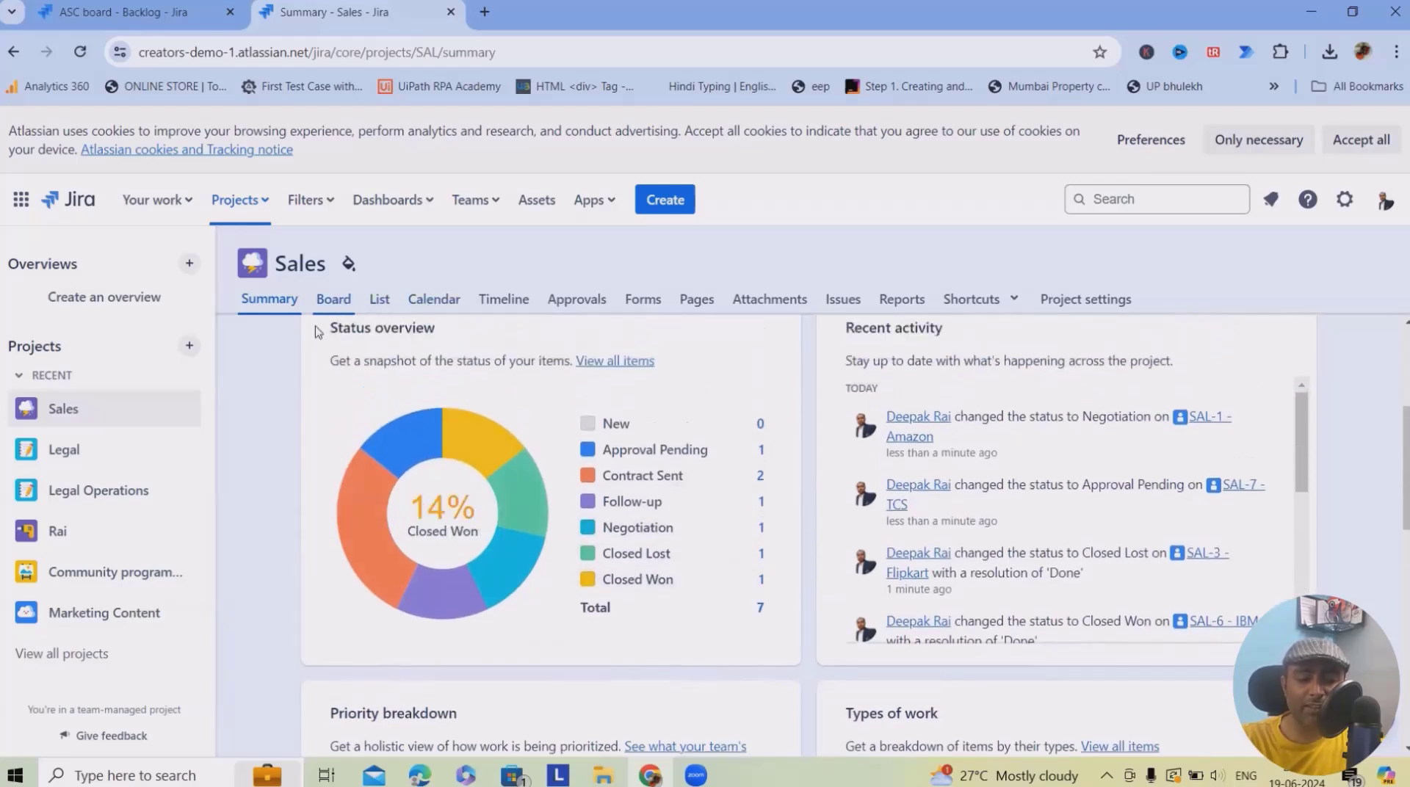
scroll(465, 507, up, 2)
scroll(468, 506, down, 3)
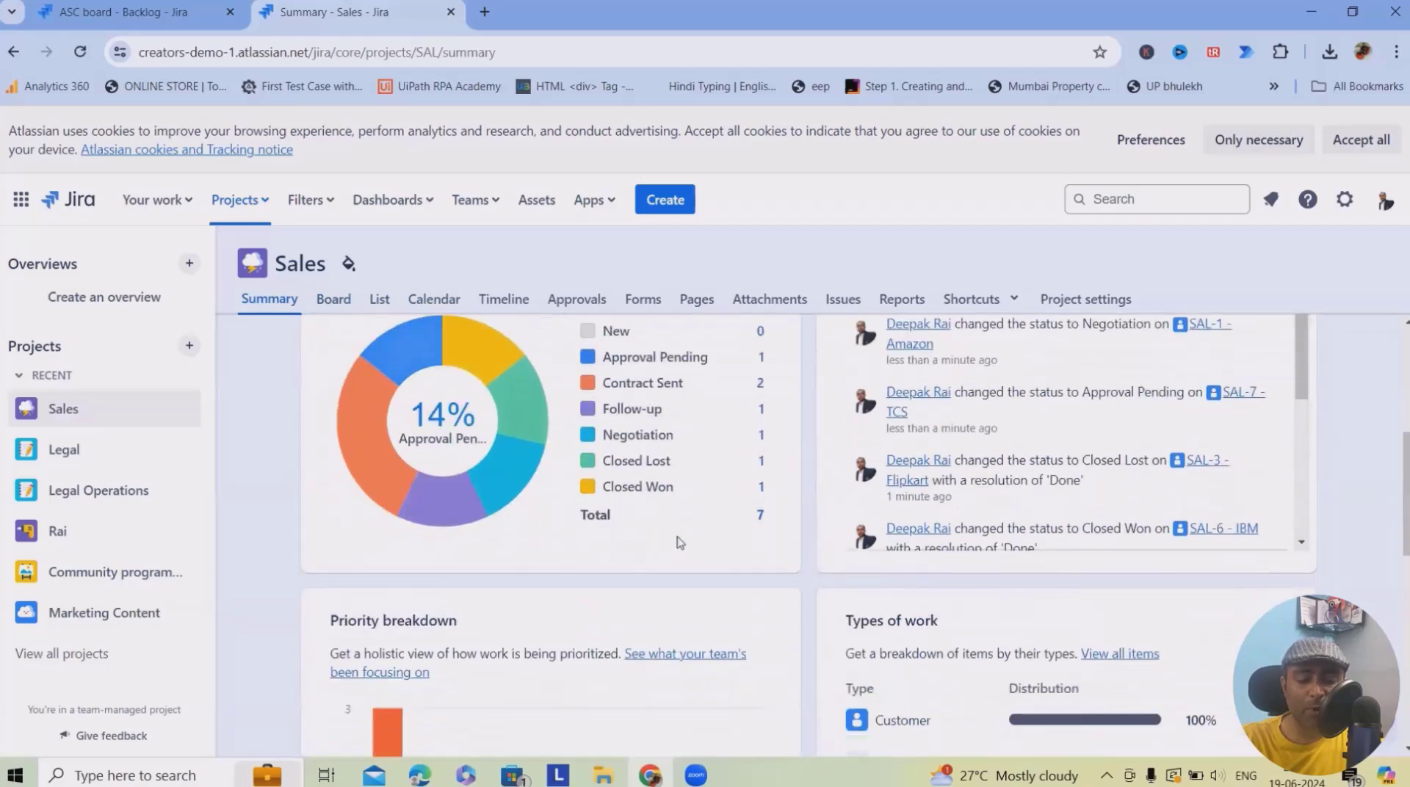
scroll(659, 661, up, 1)
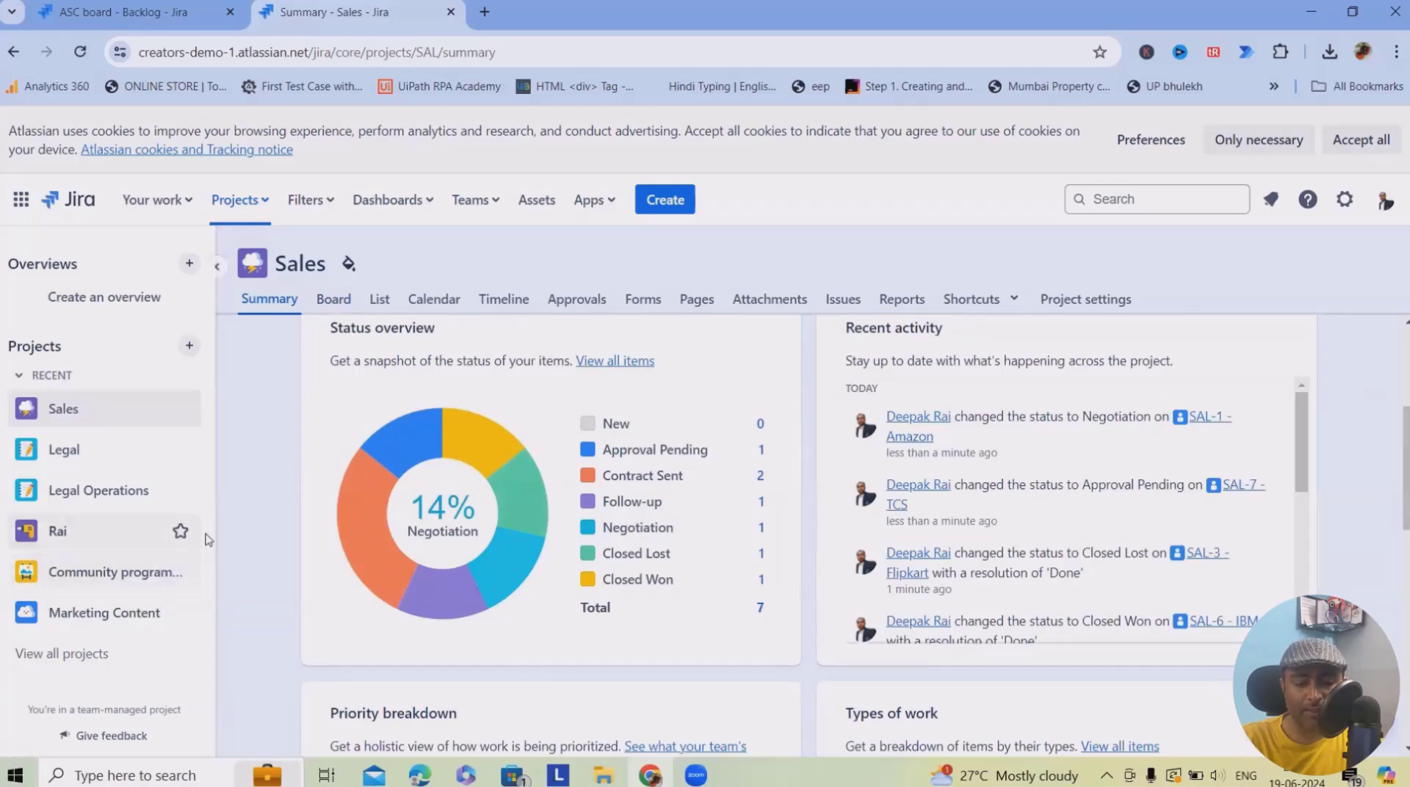
- Examine the rest of the Sales summary: priority breakdown, types of work, team workload and related projects
scroll(670, 587, down, 5)
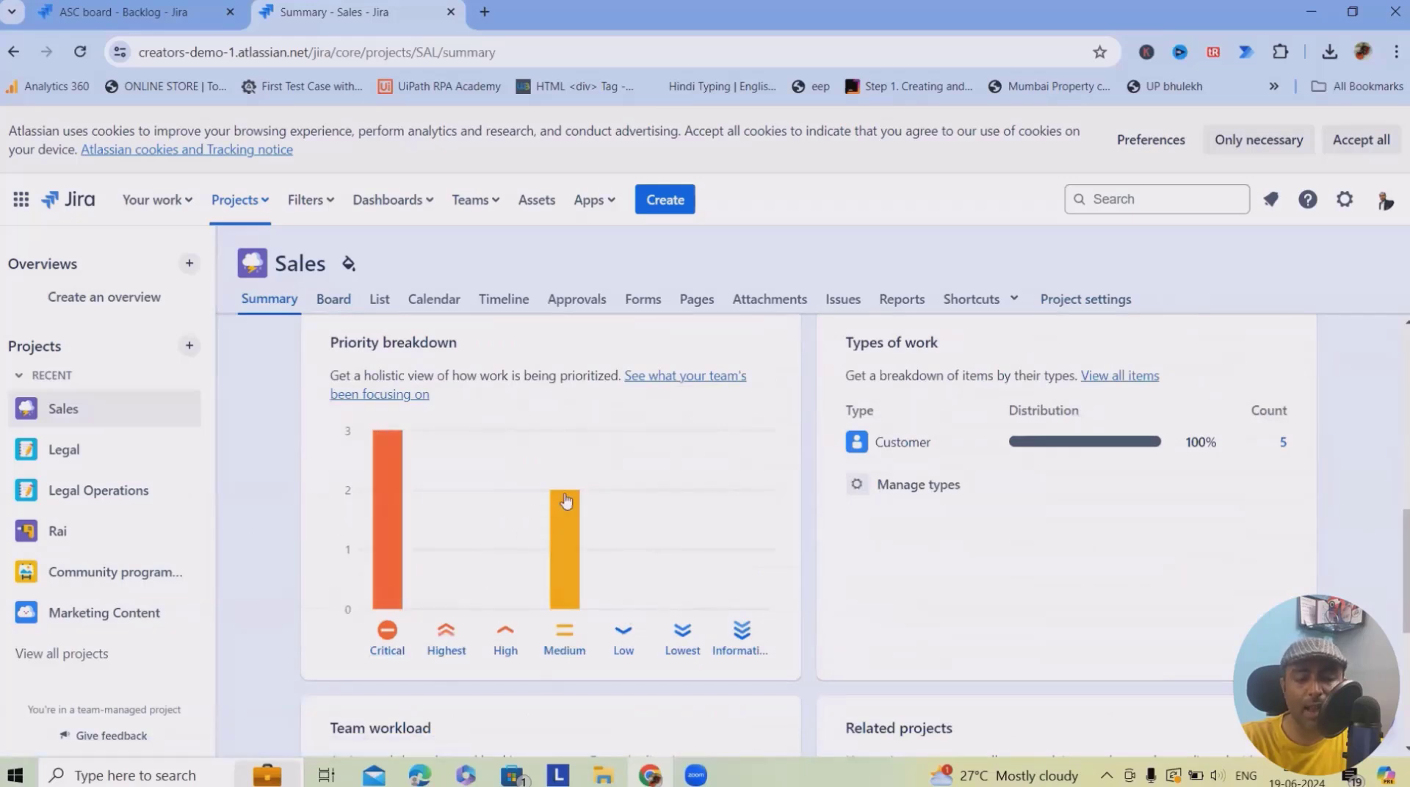
scroll(565, 501, down, 3)
scroll(573, 498, up, 2)
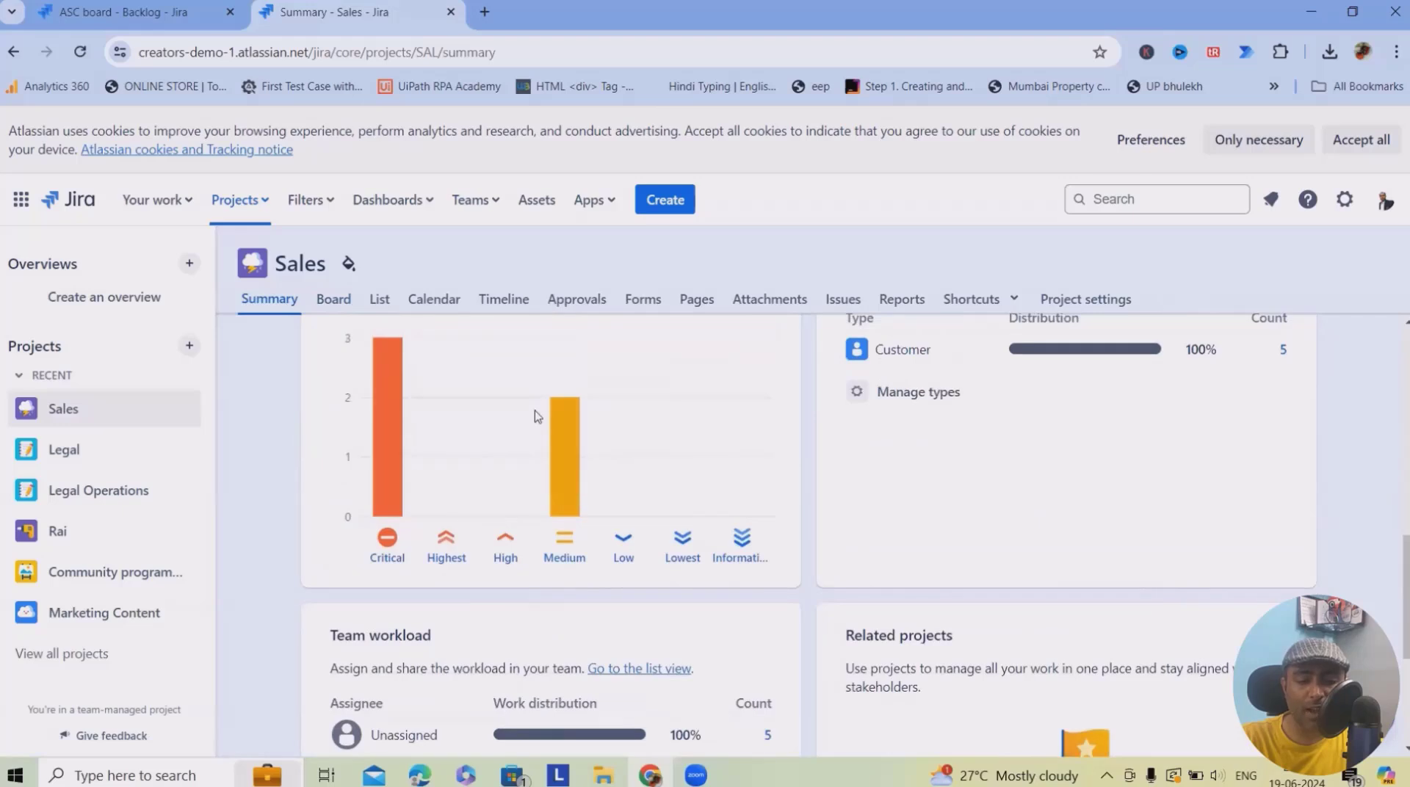
scroll(542, 550, down, 4)
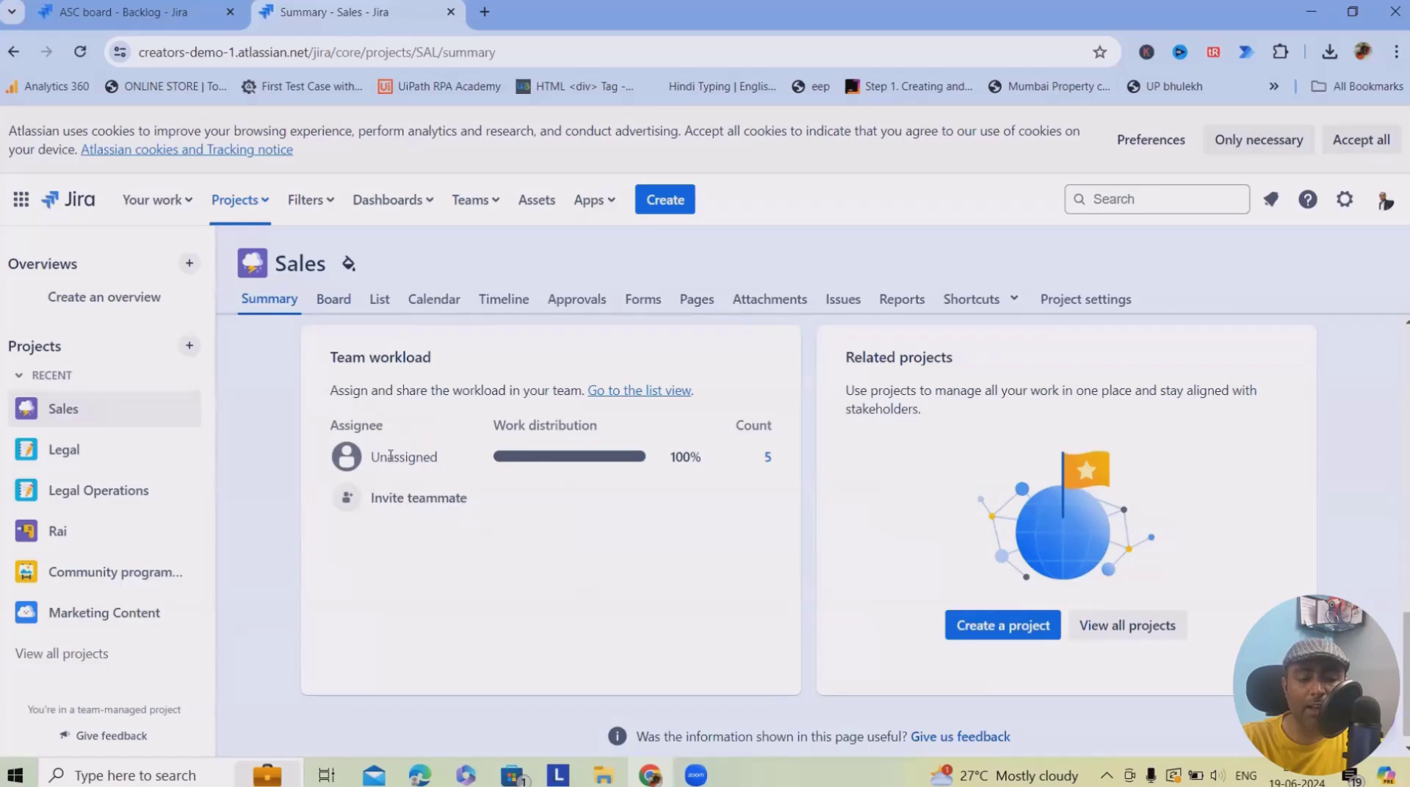
scroll(627, 614, up, 15)
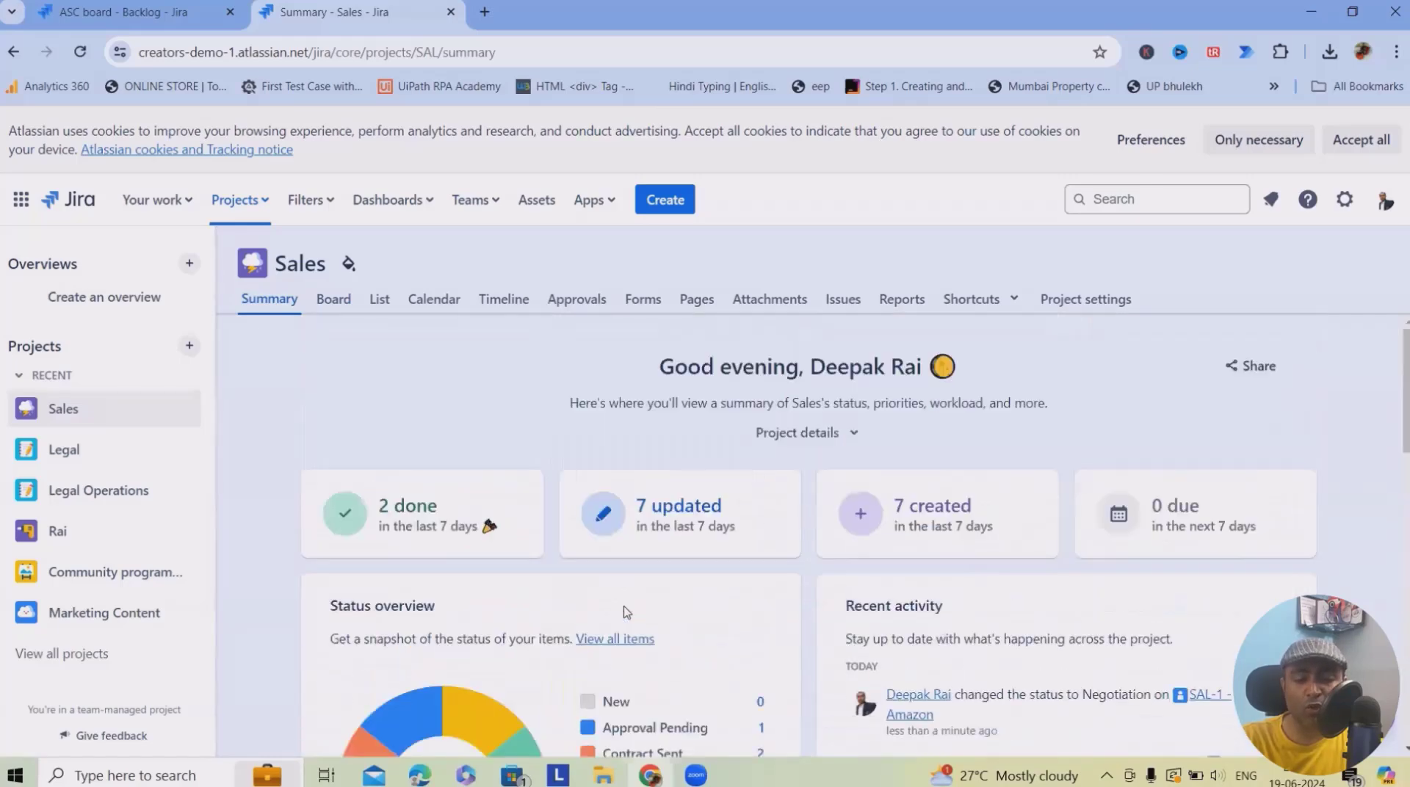
scroll(648, 626, down, 15)
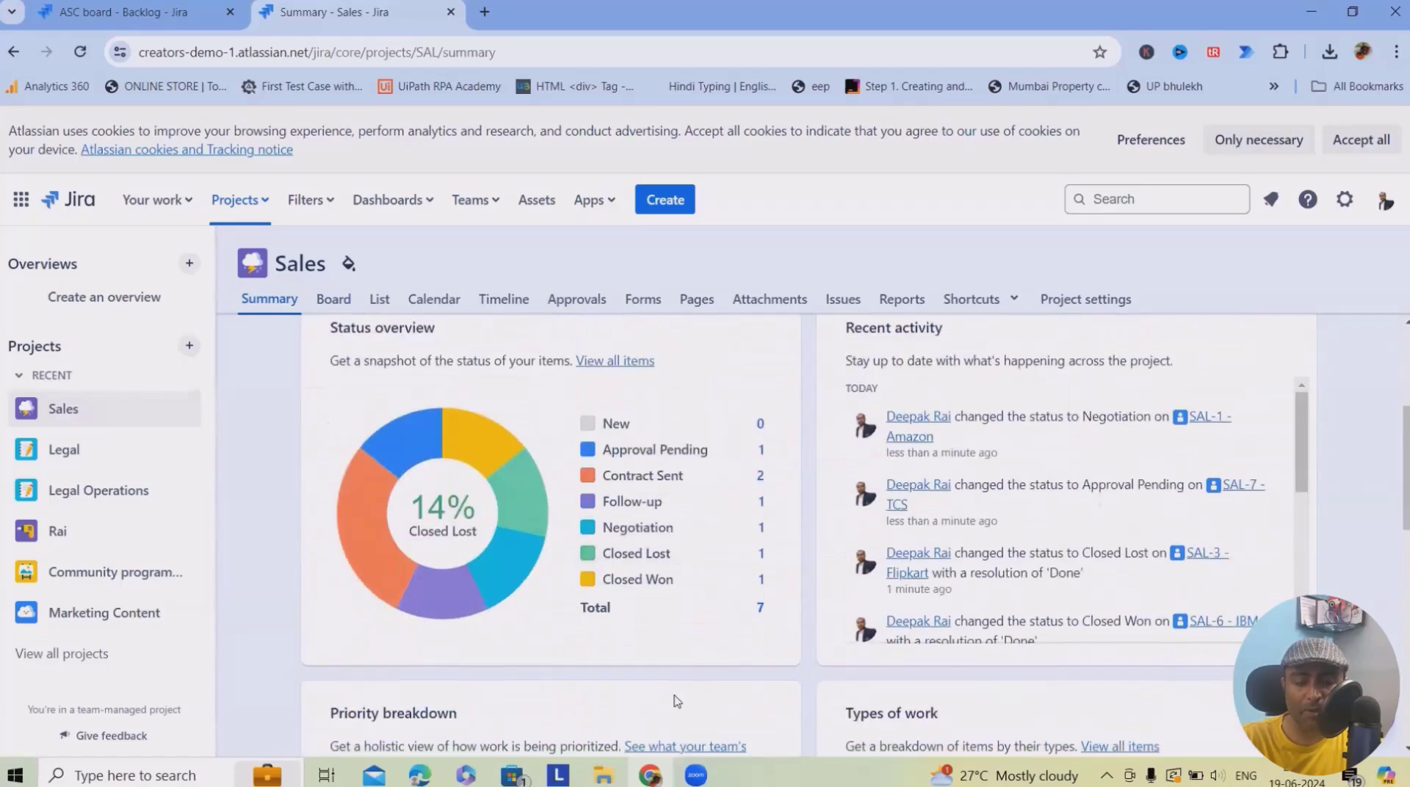
scroll(440, 510, up, 12)
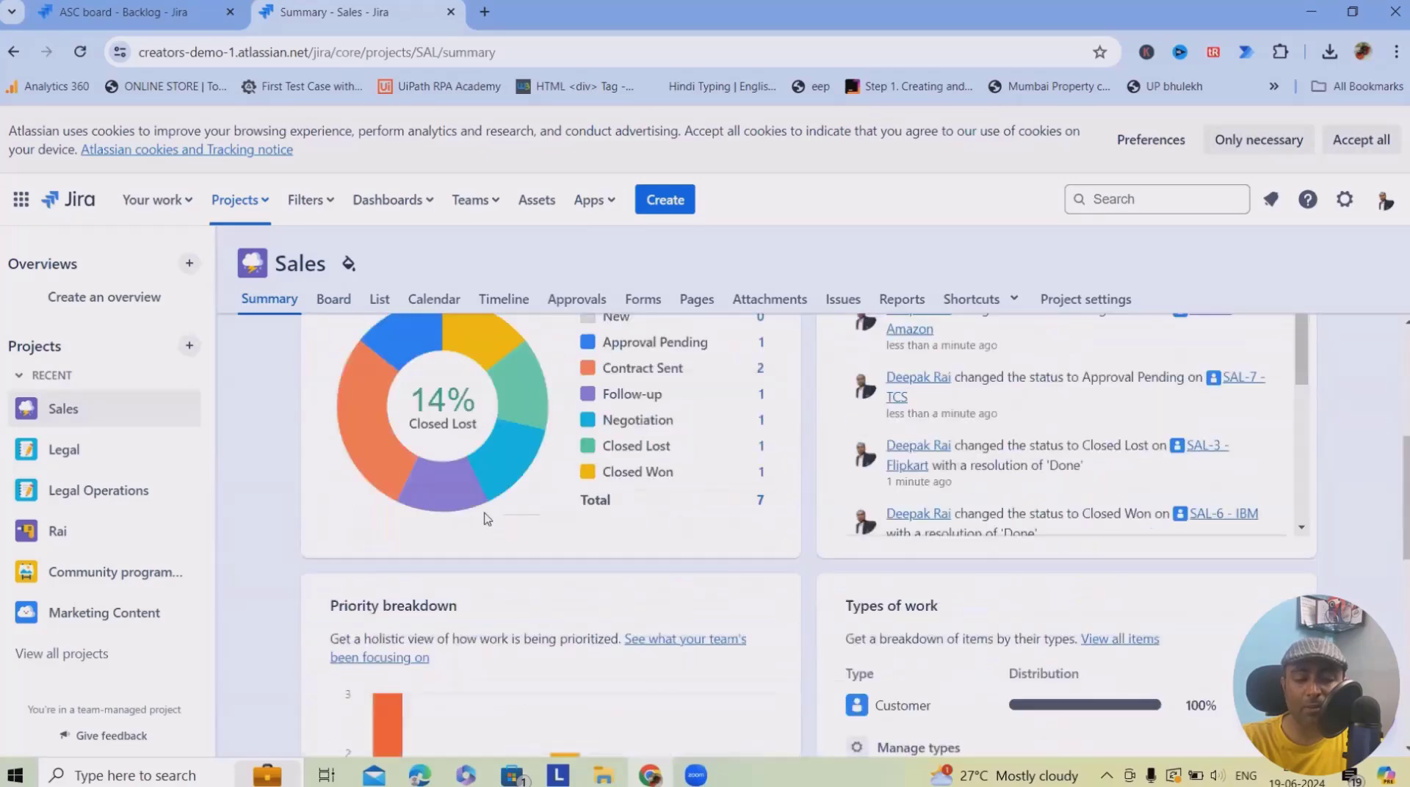
- Assign the Twitter issue on the Sales board to yourself and close its details
click(343, 309)
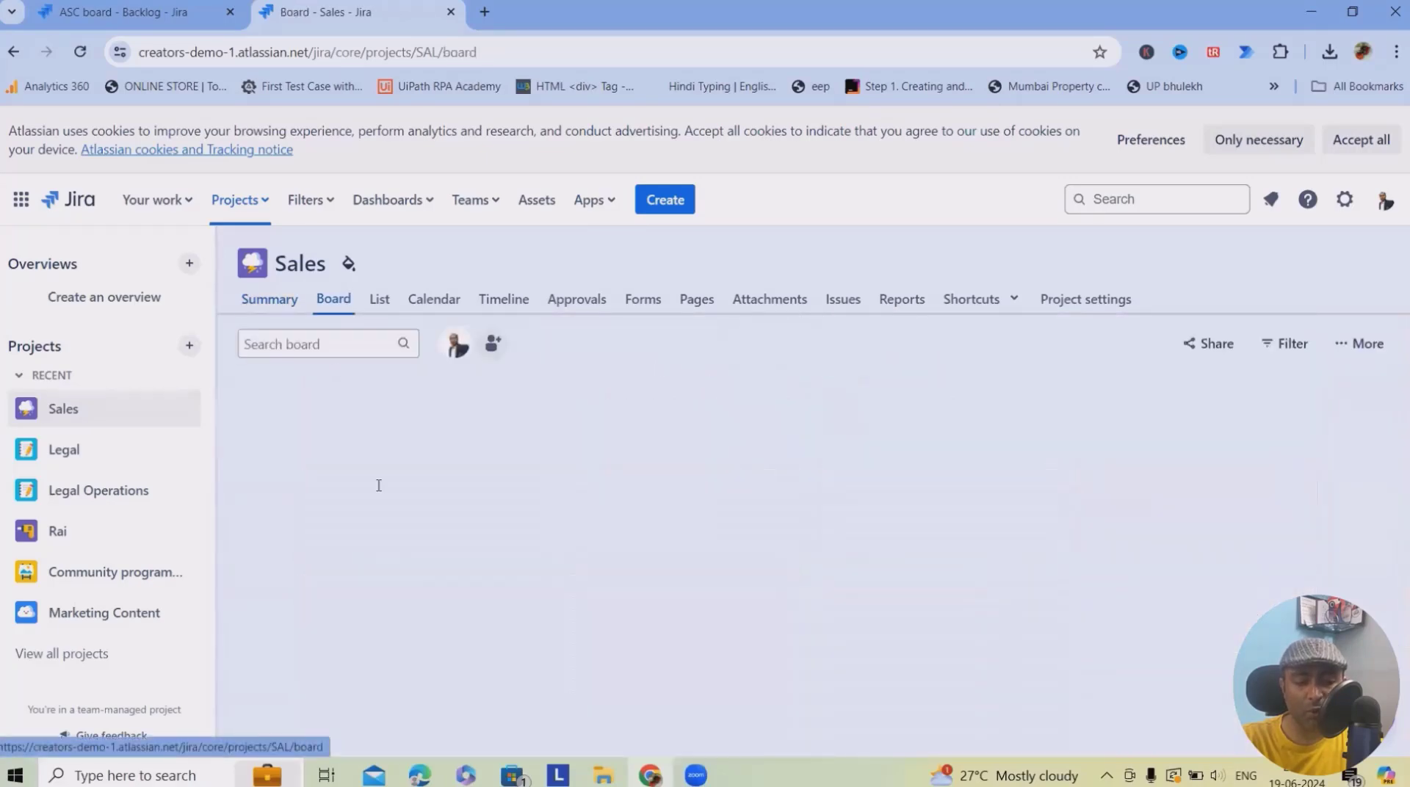
click(609, 466)
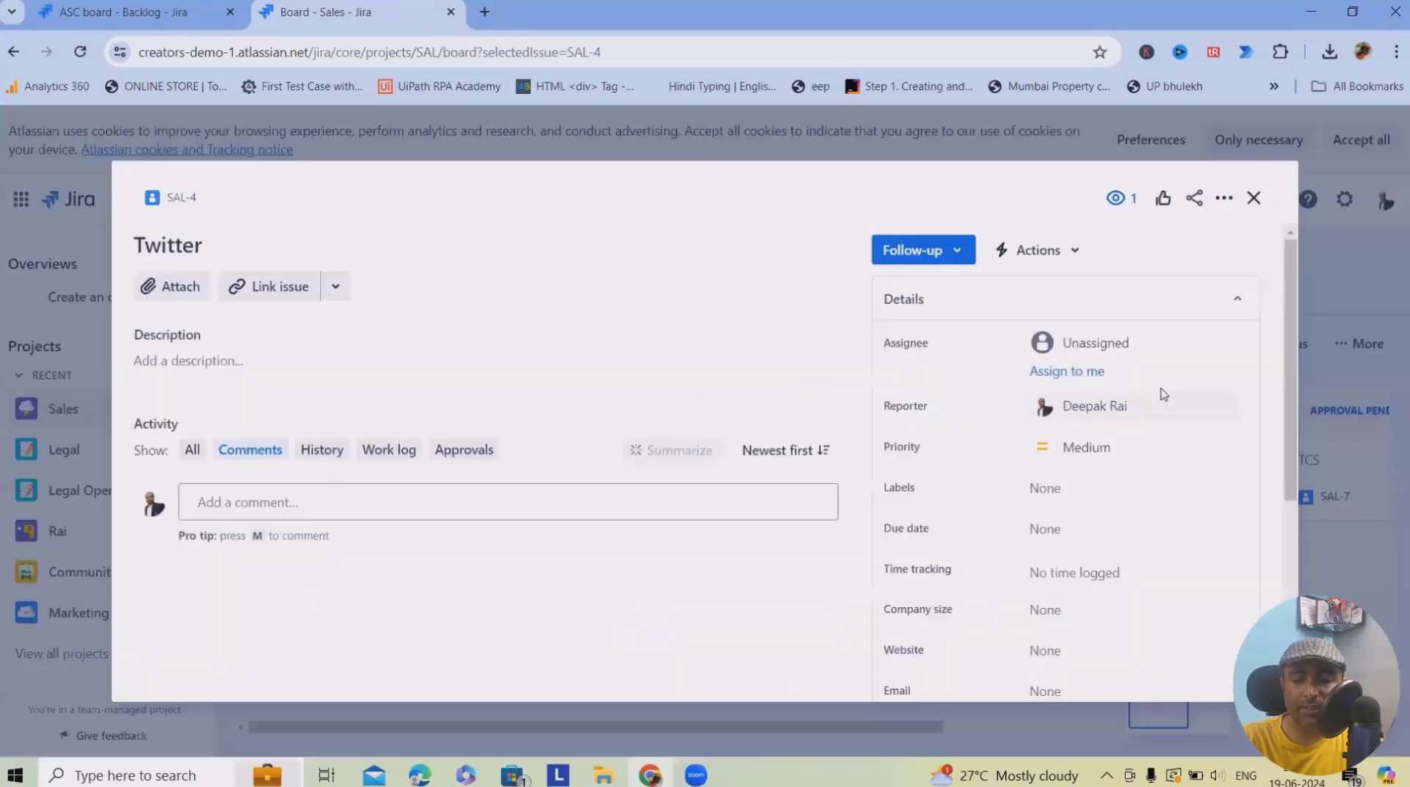
click(1067, 371)
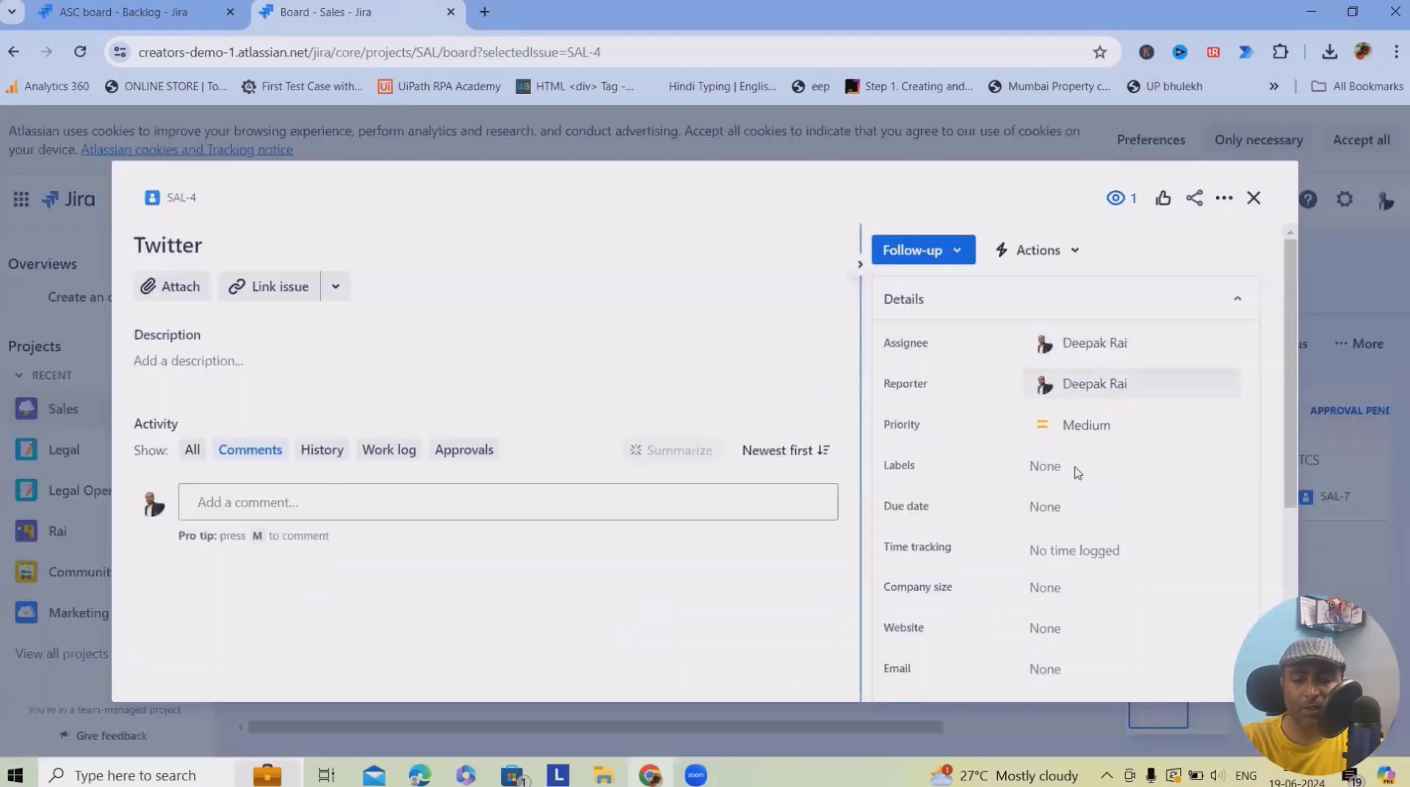
click(1254, 205)
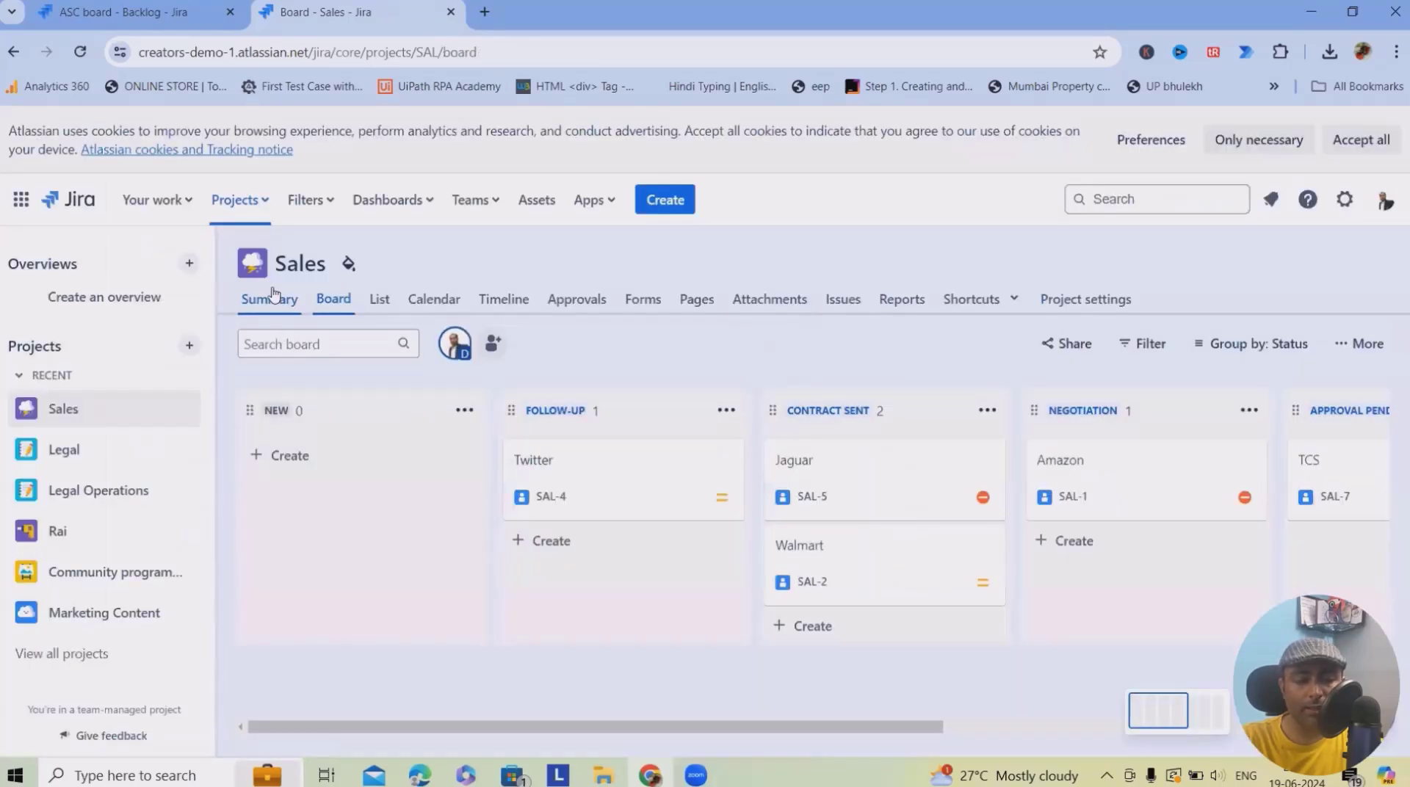
- Return to the Sales summary and examine the work distribution per assignee, the priority breakdown and the status overview
click(272, 299)
scroll(558, 598, down, 15)
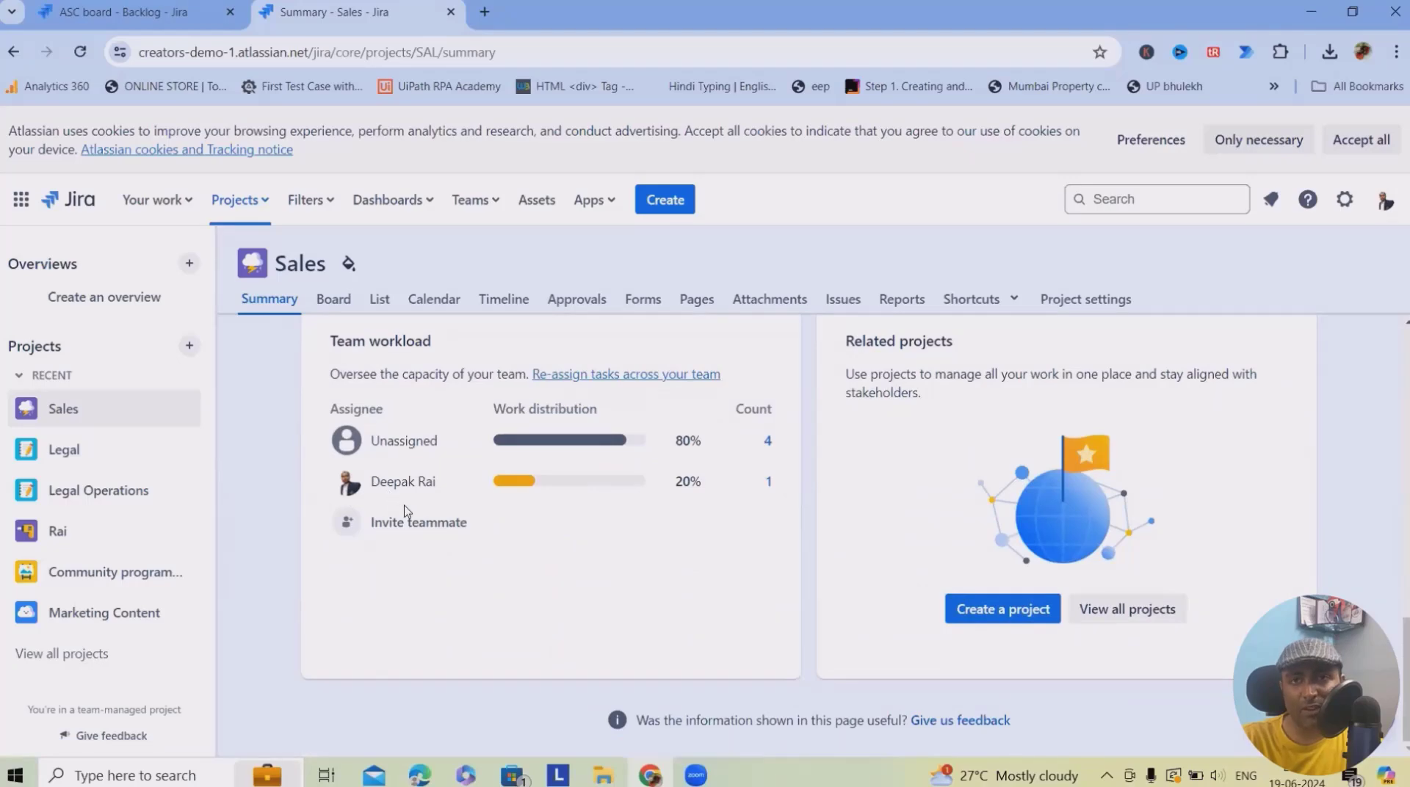
scroll(514, 528, up, 4)
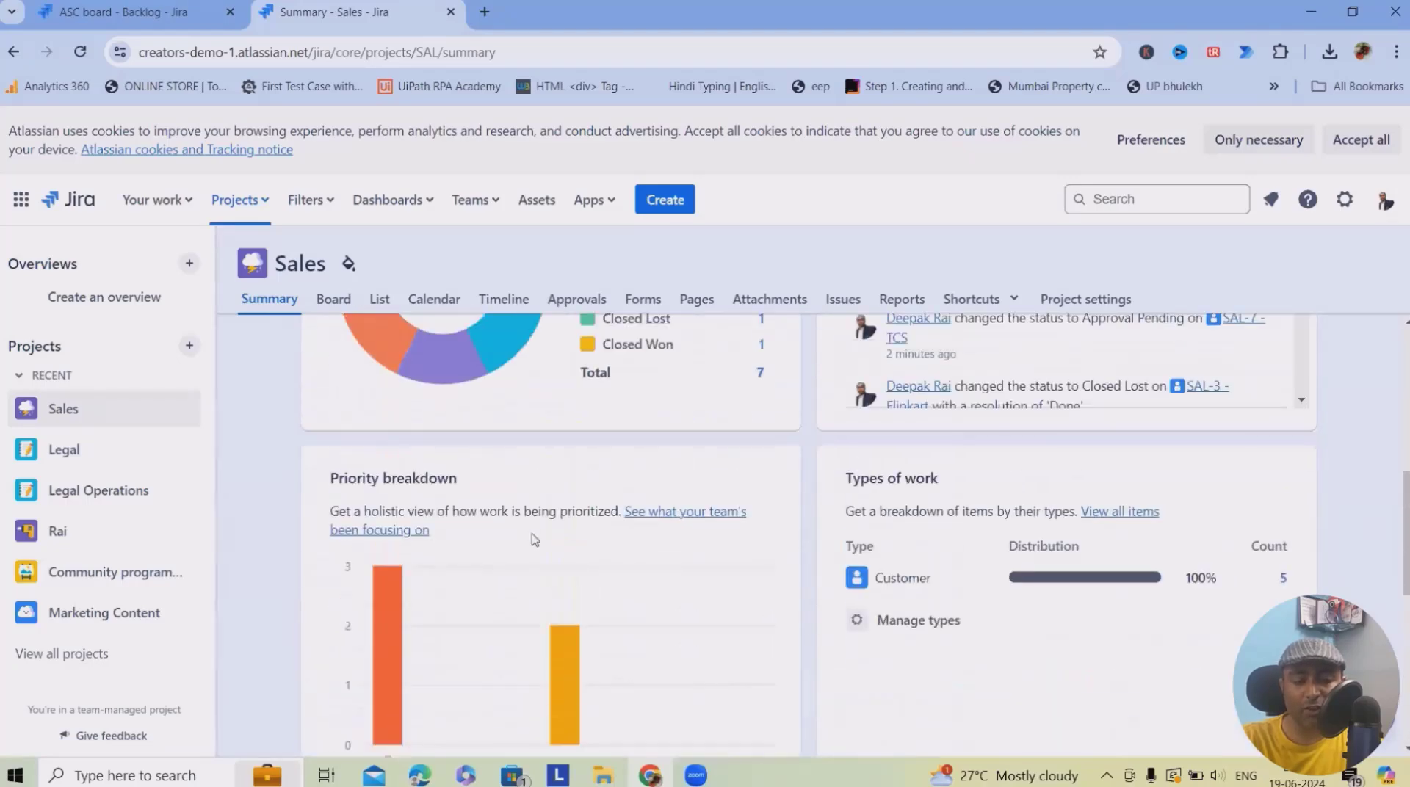
scroll(535, 561, down, 4)
scroll(558, 420, up, 5)
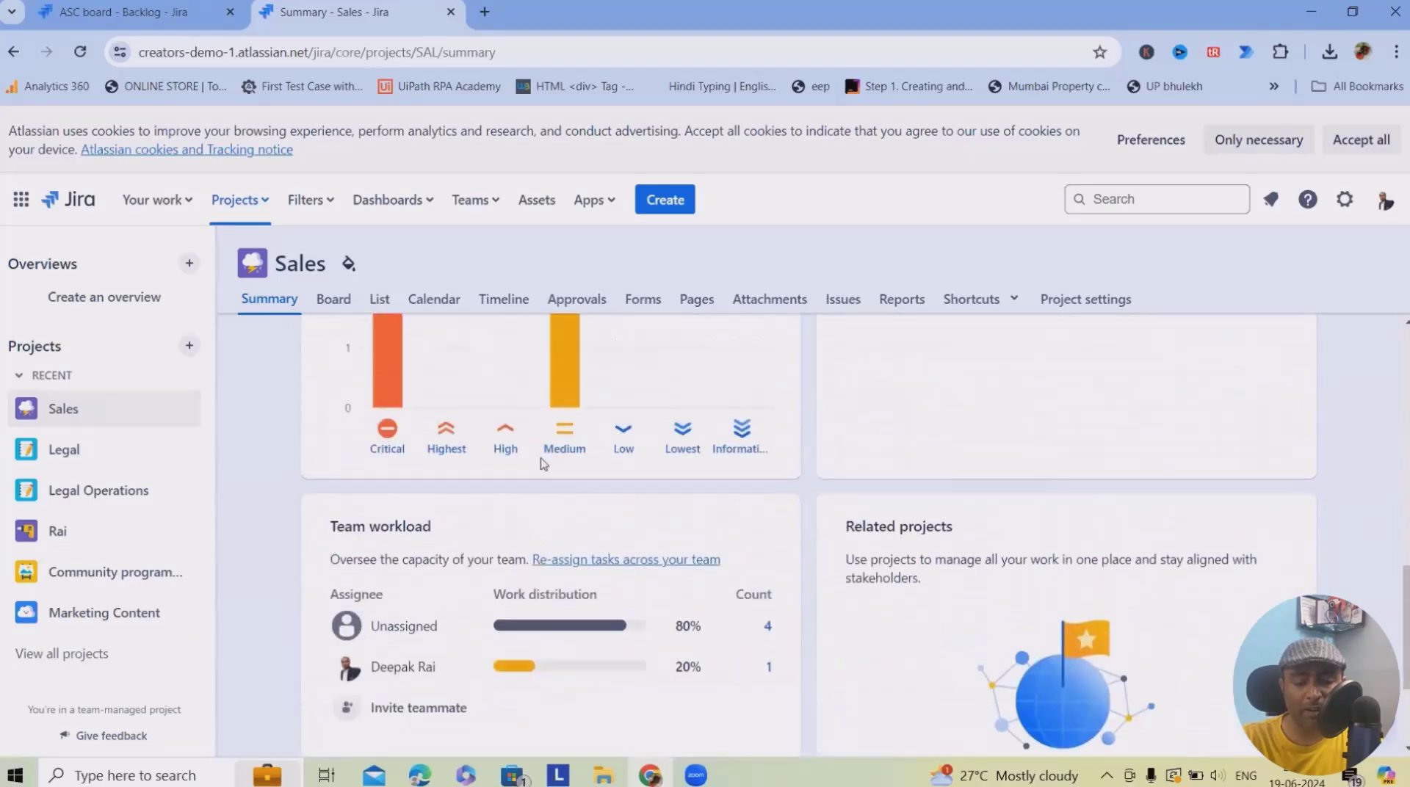
scroll(558, 420, down, 3)
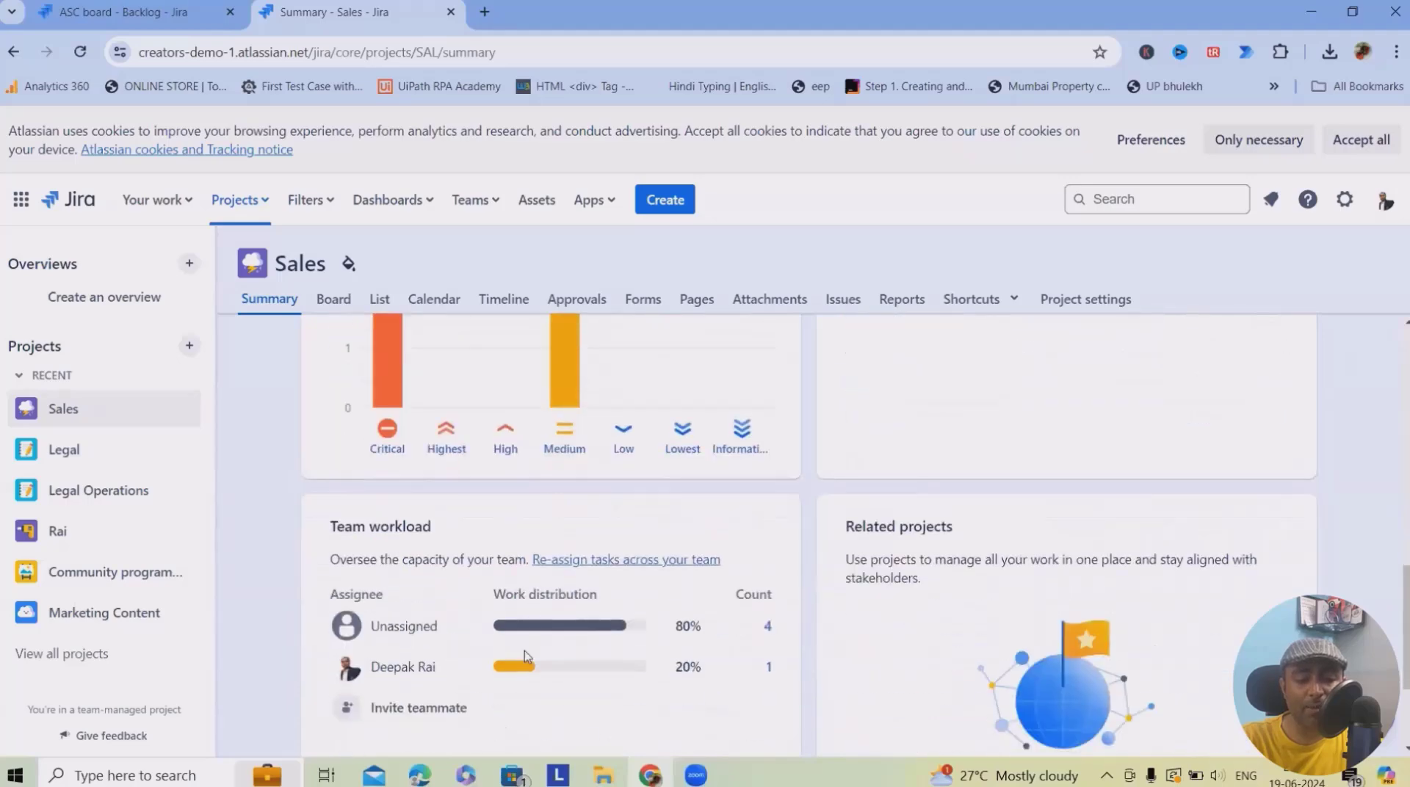
scroll(524, 650, up, 8)
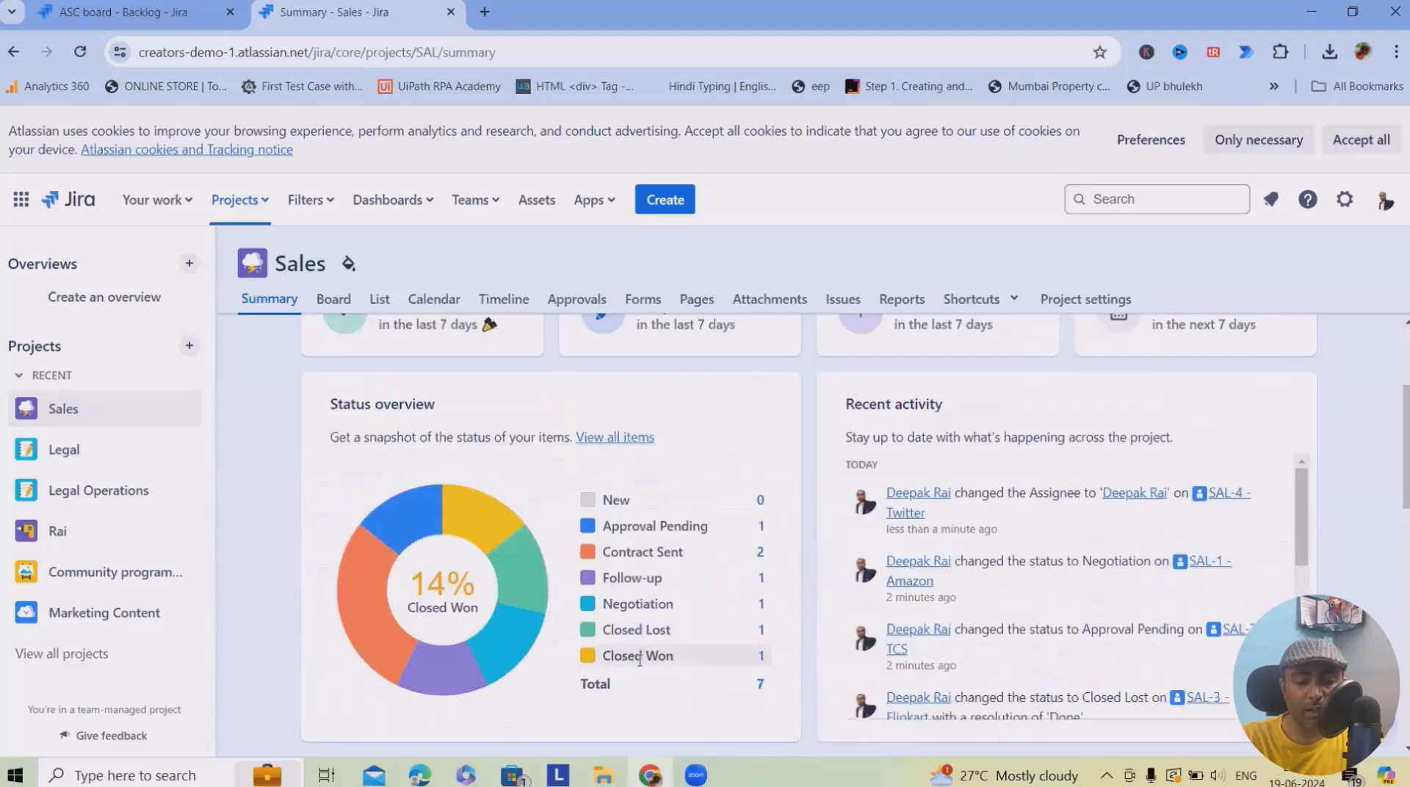
scroll(640, 659, down, 1)
scroll(601, 545, up, 4)
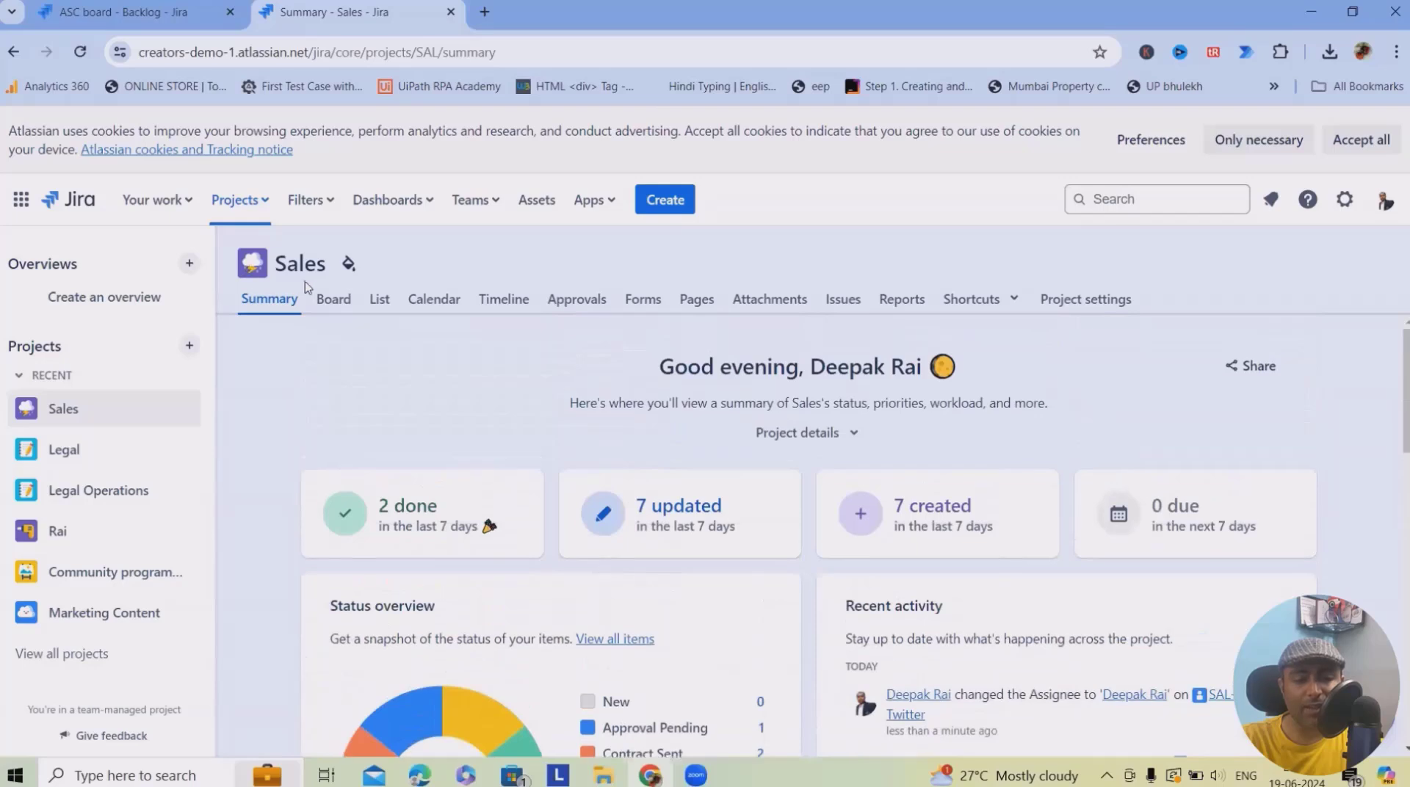
- Check the board briefly, and go through the whole Sales summary again from the weekly totals down to related projects
click(329, 301)
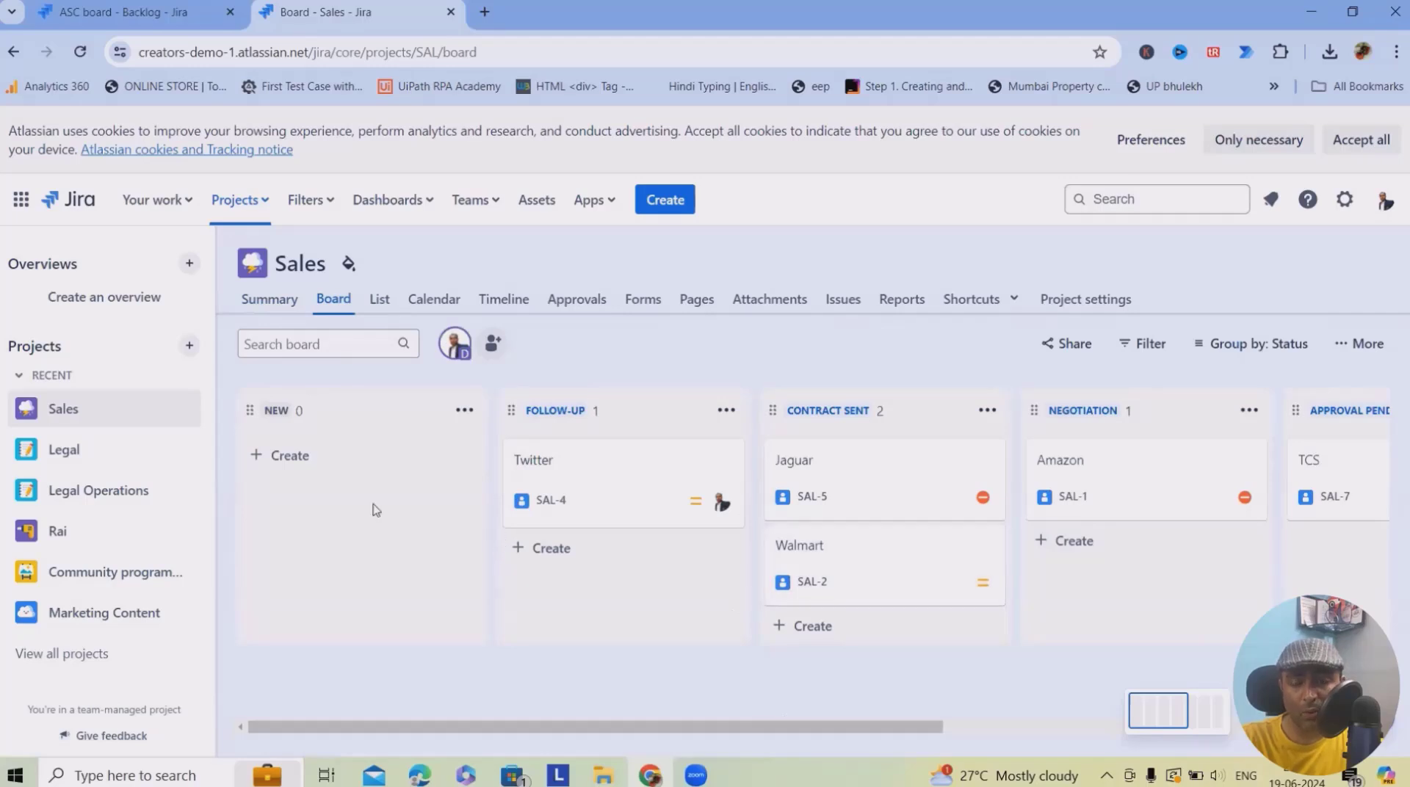
click(279, 305)
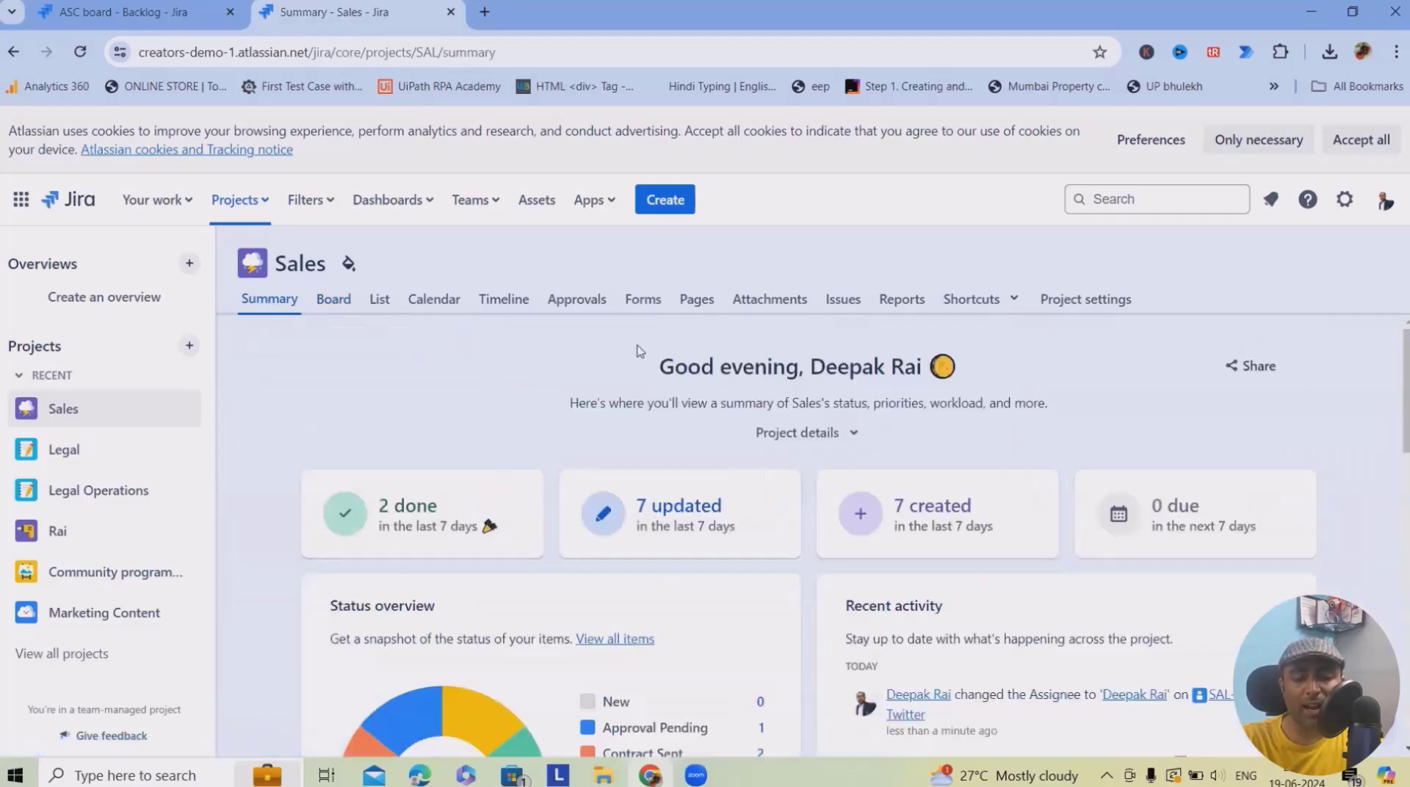
scroll(885, 694, down, 3)
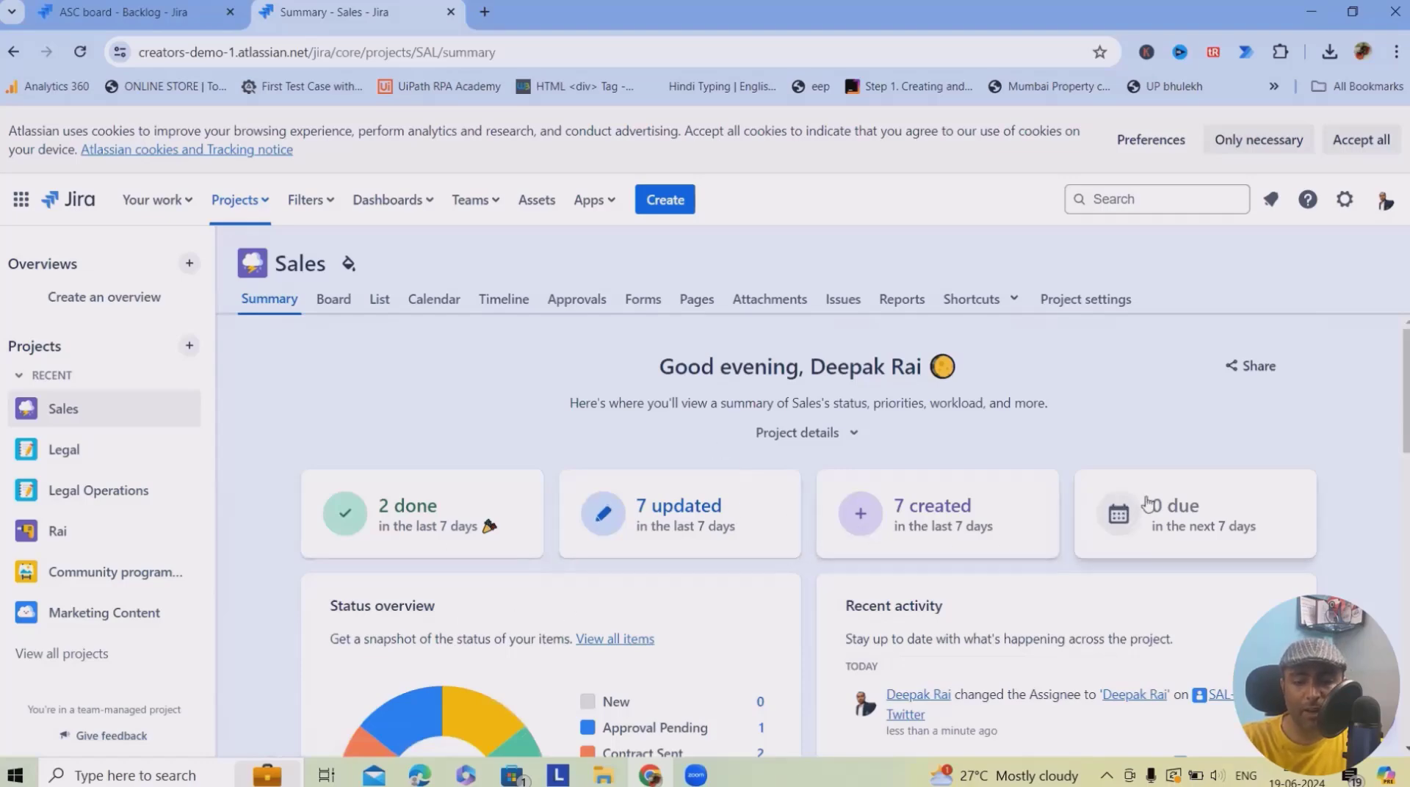
scroll(1212, 543, down, 5)
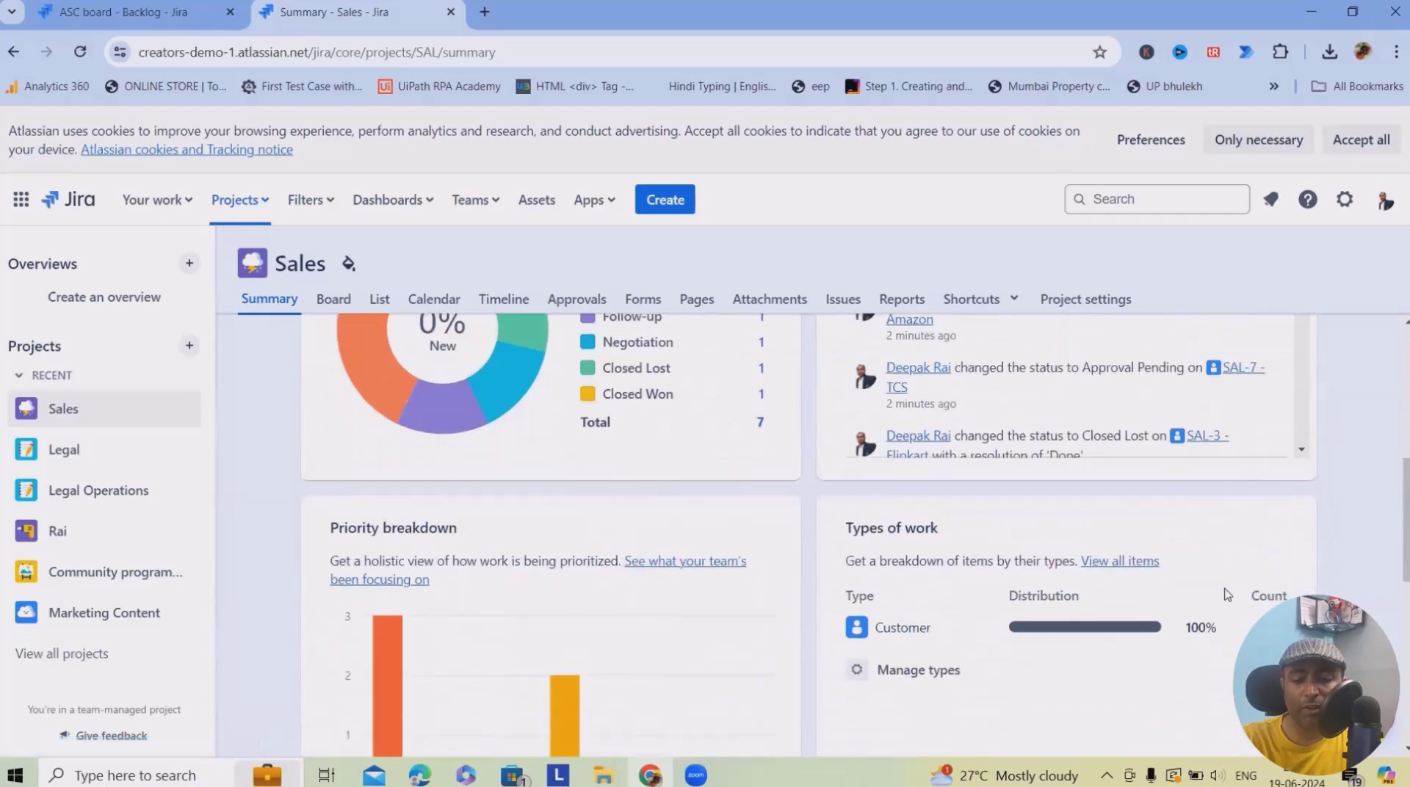
scroll(1227, 599, down, 3)
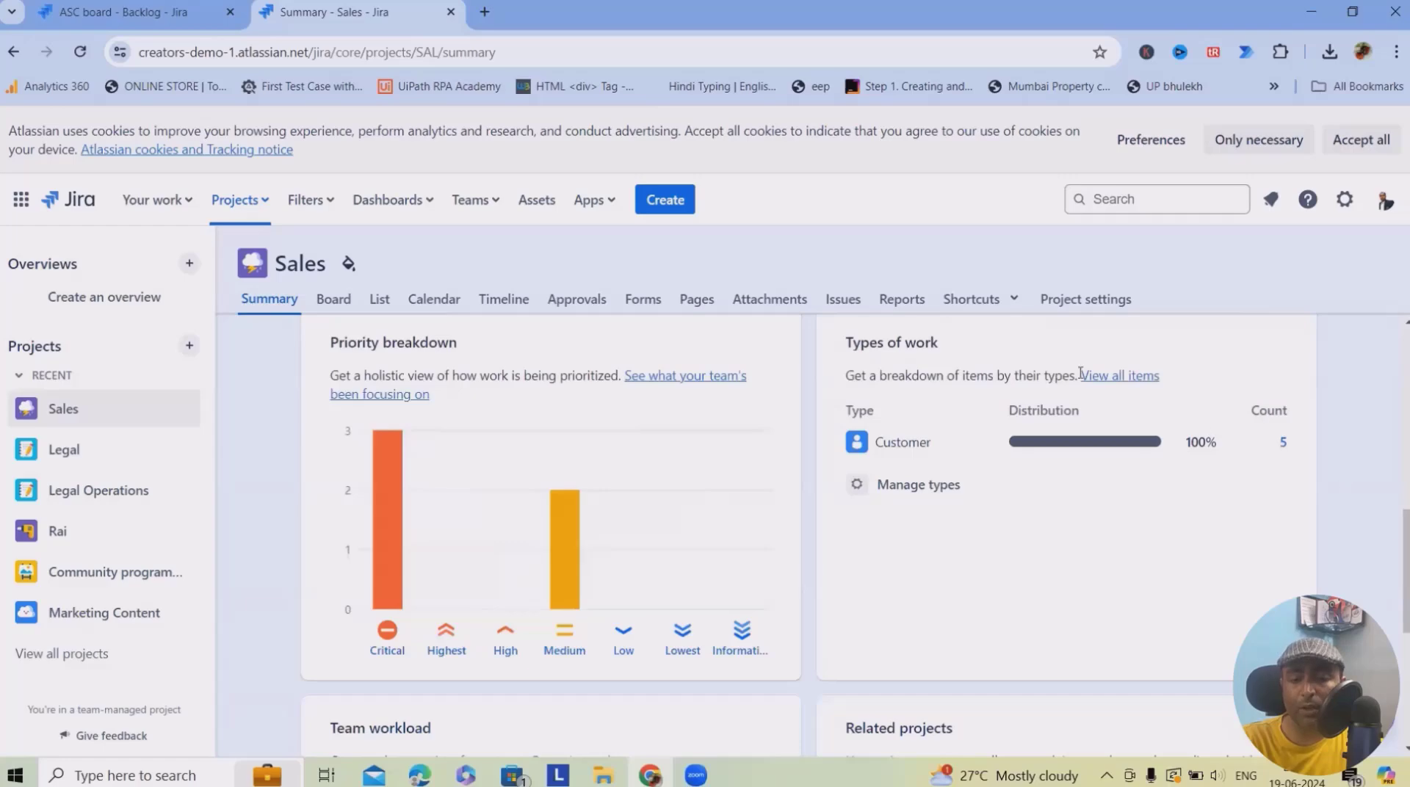
scroll(901, 660, down, 5)
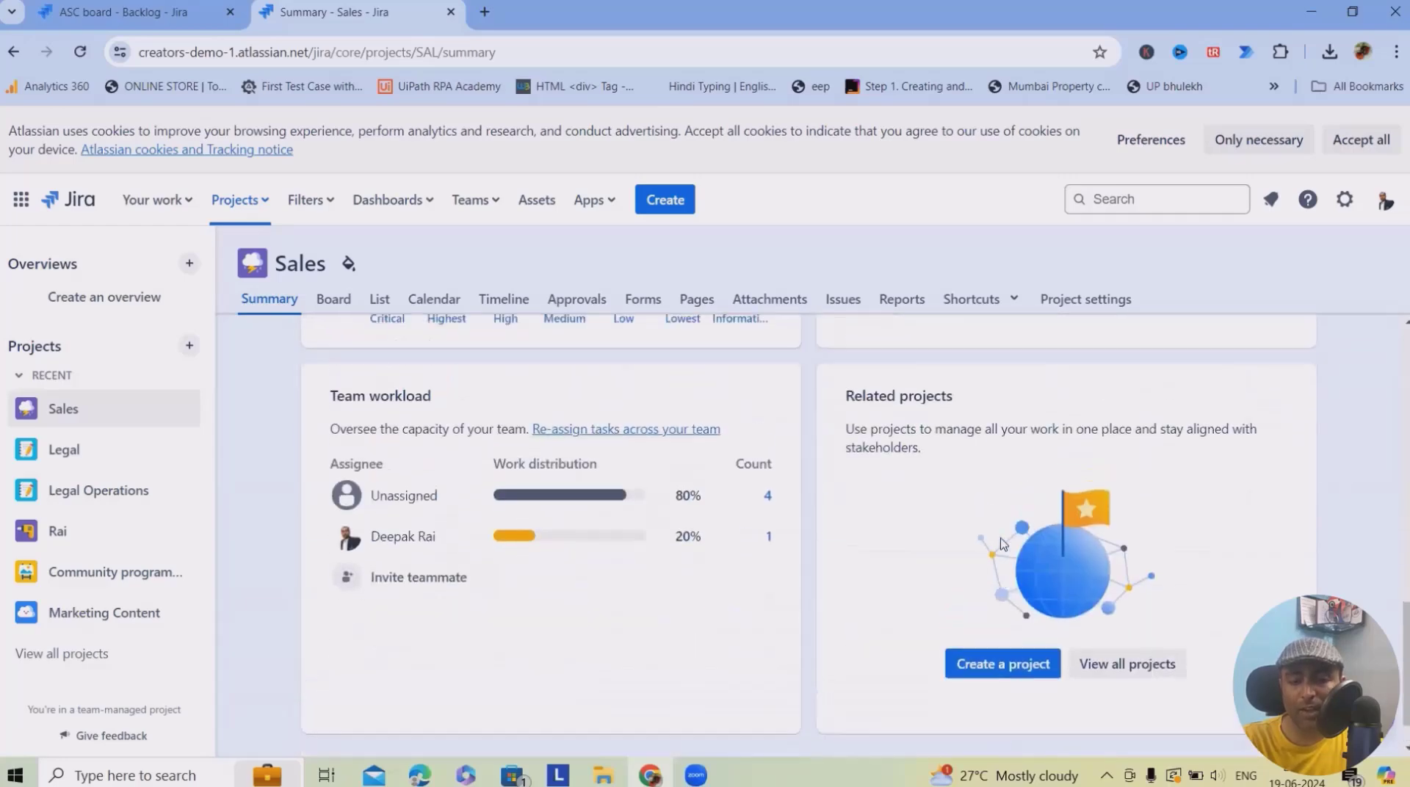
scroll(1003, 544, up, 2)
scroll(1007, 484, down, 3)
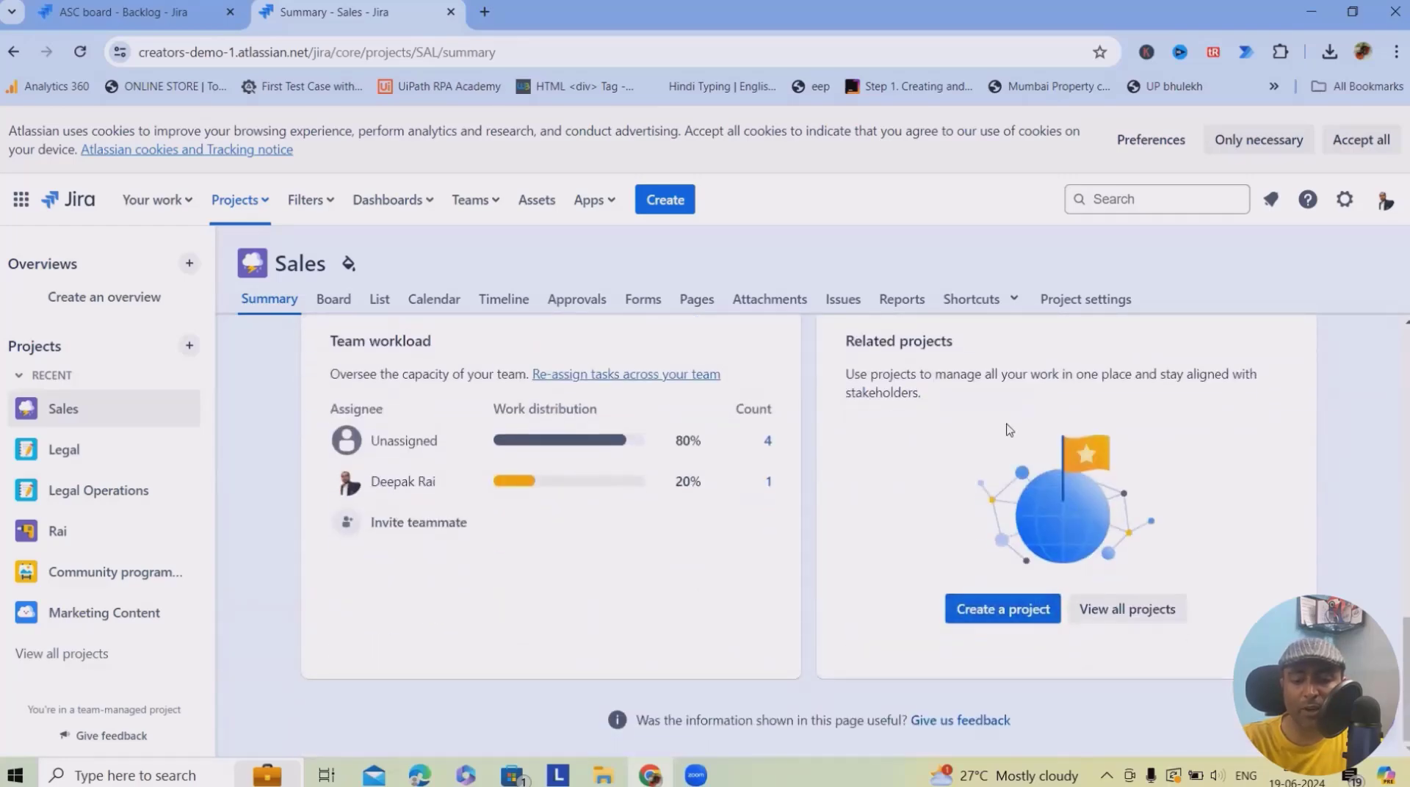
scroll(1105, 646, up, 10)
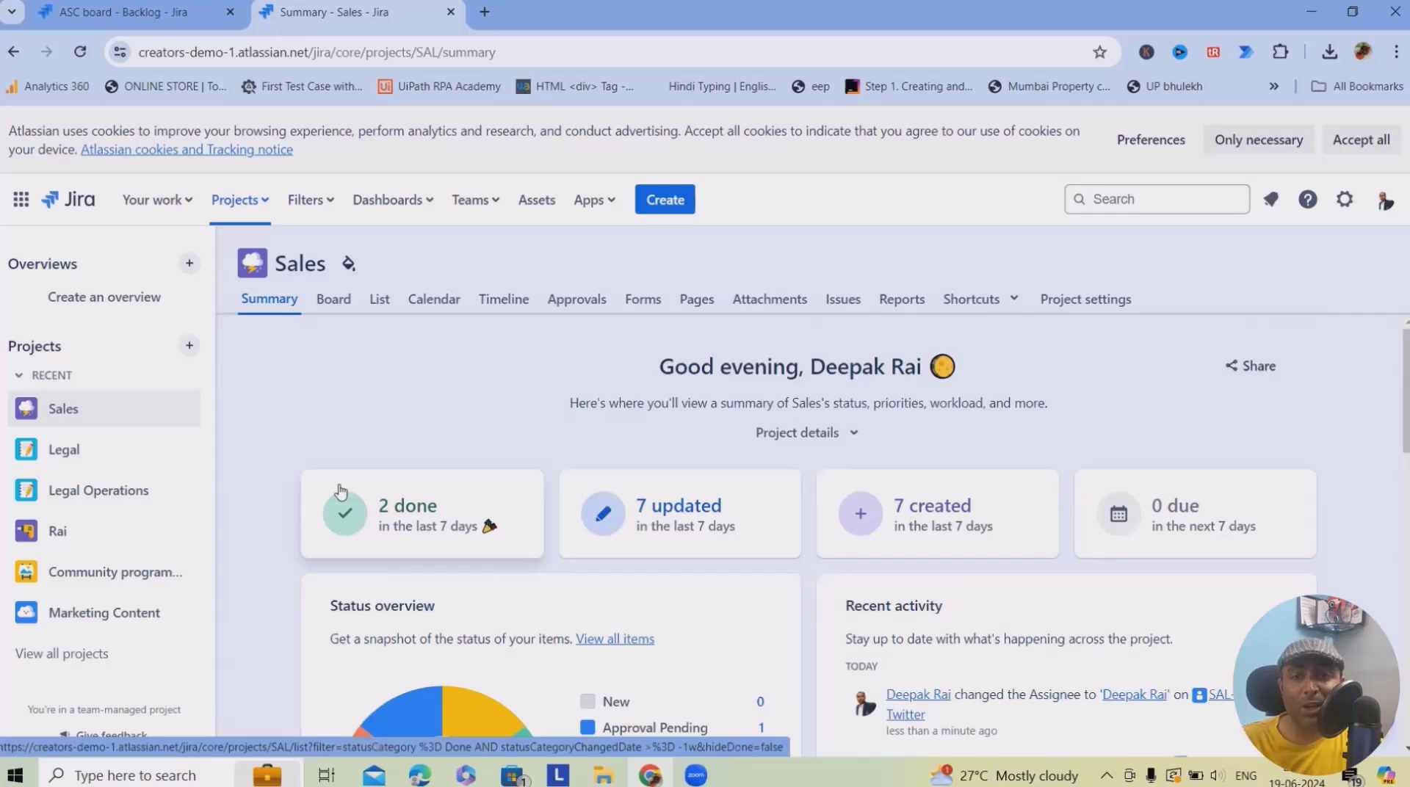
- Show the Sales issues as a list and examine its columns from type and status through to reporter
click(377, 300)
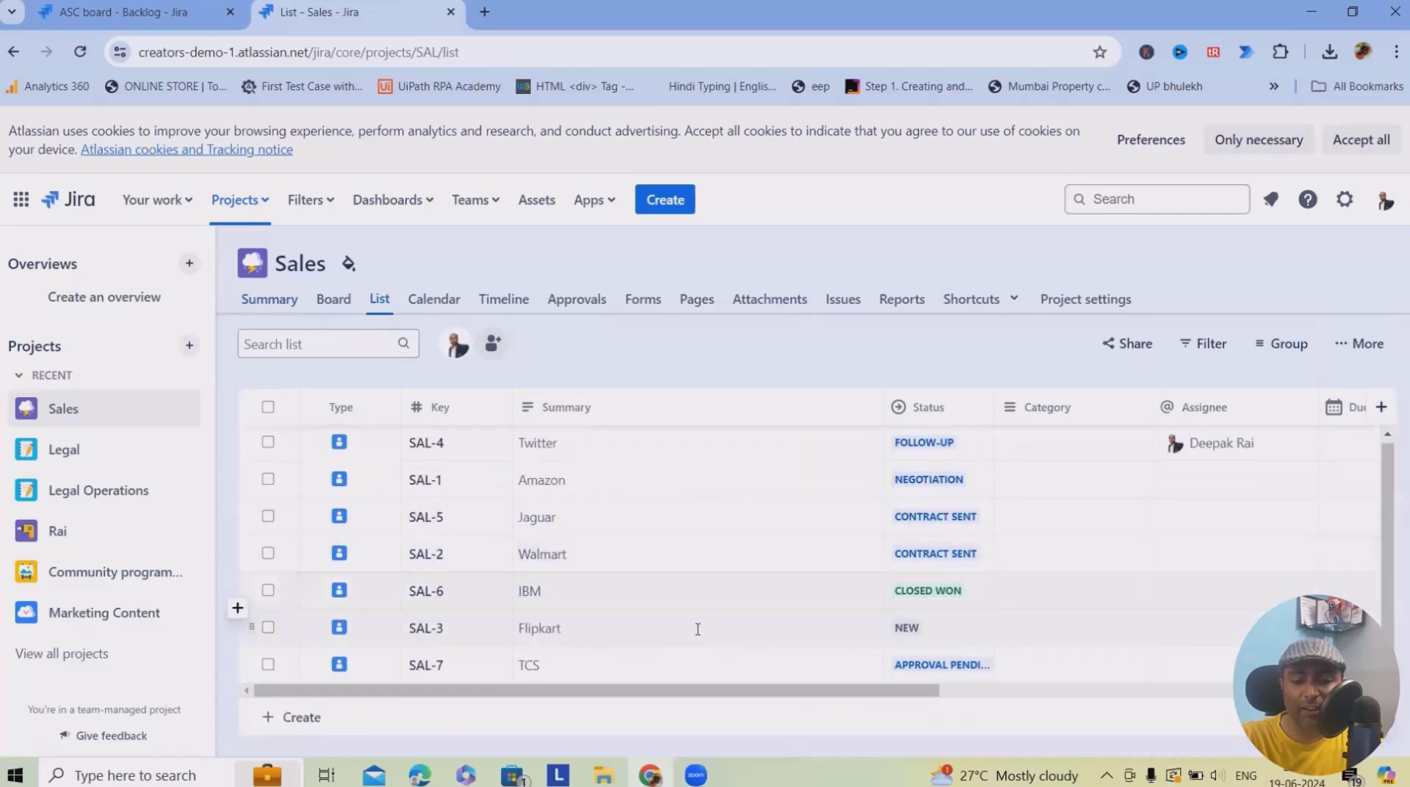
drag(643, 698, 395, 694)
drag(615, 693, 457, 691)
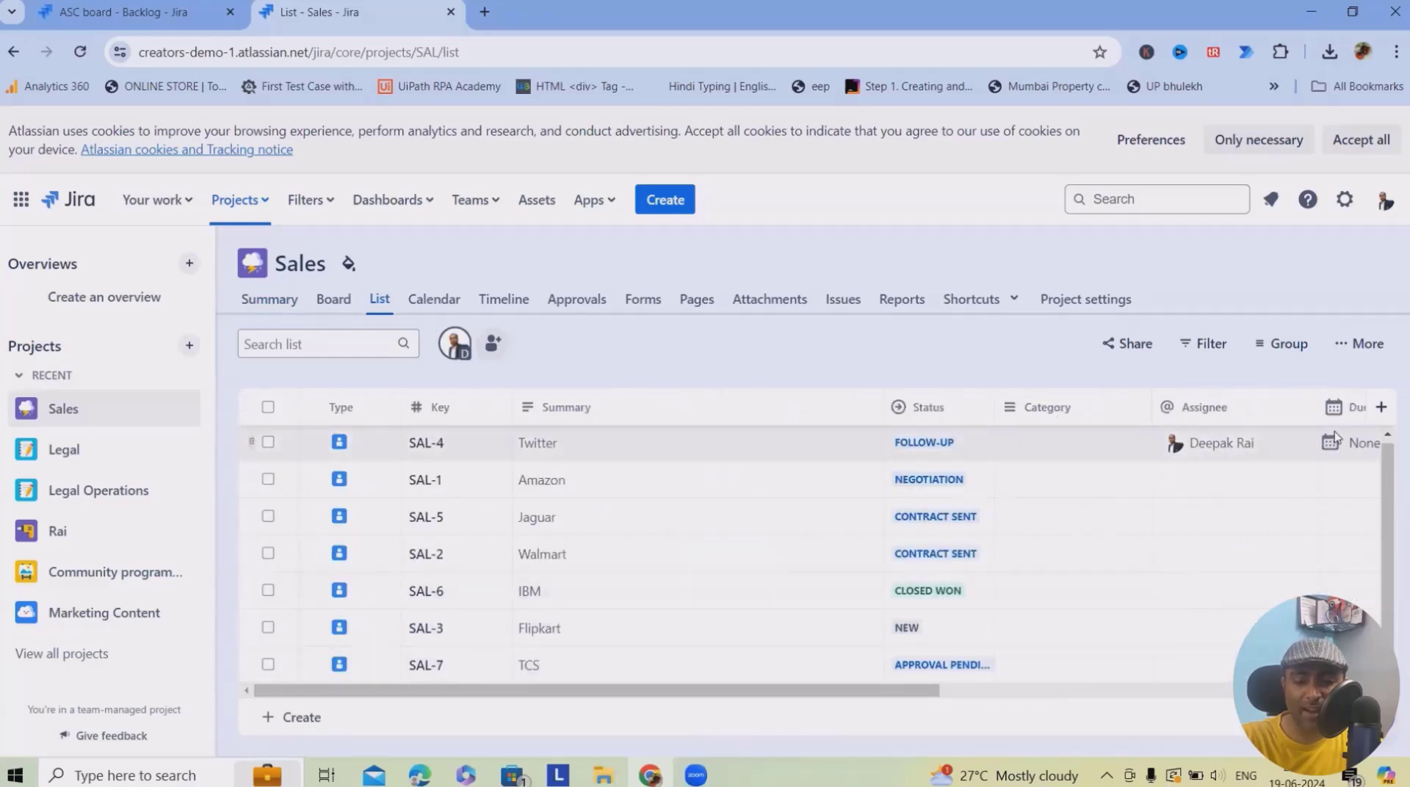
drag(737, 694, 1193, 674)
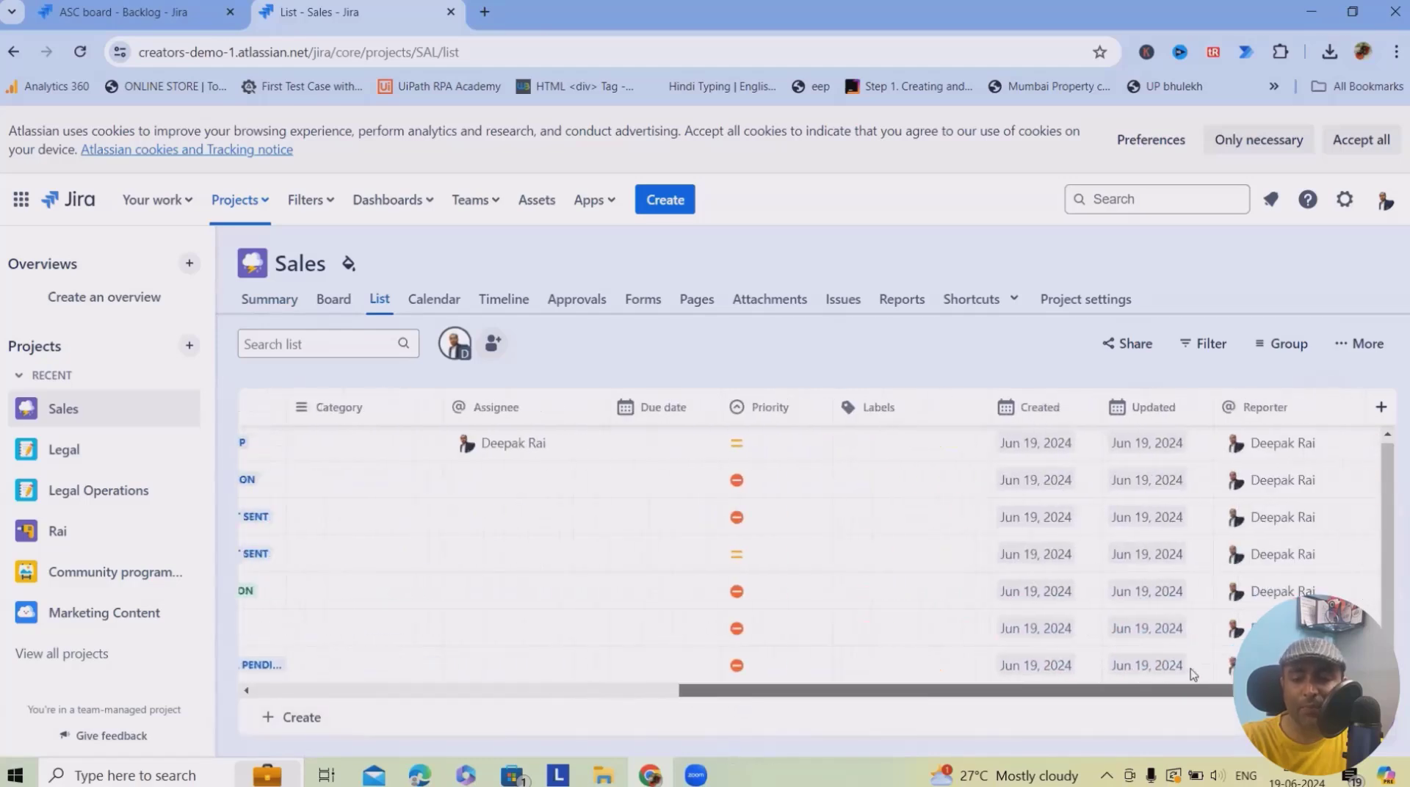
- Browse the additional fields available as columns for the issue list without adding any
click(1381, 406)
scroll(1279, 566, down, 15)
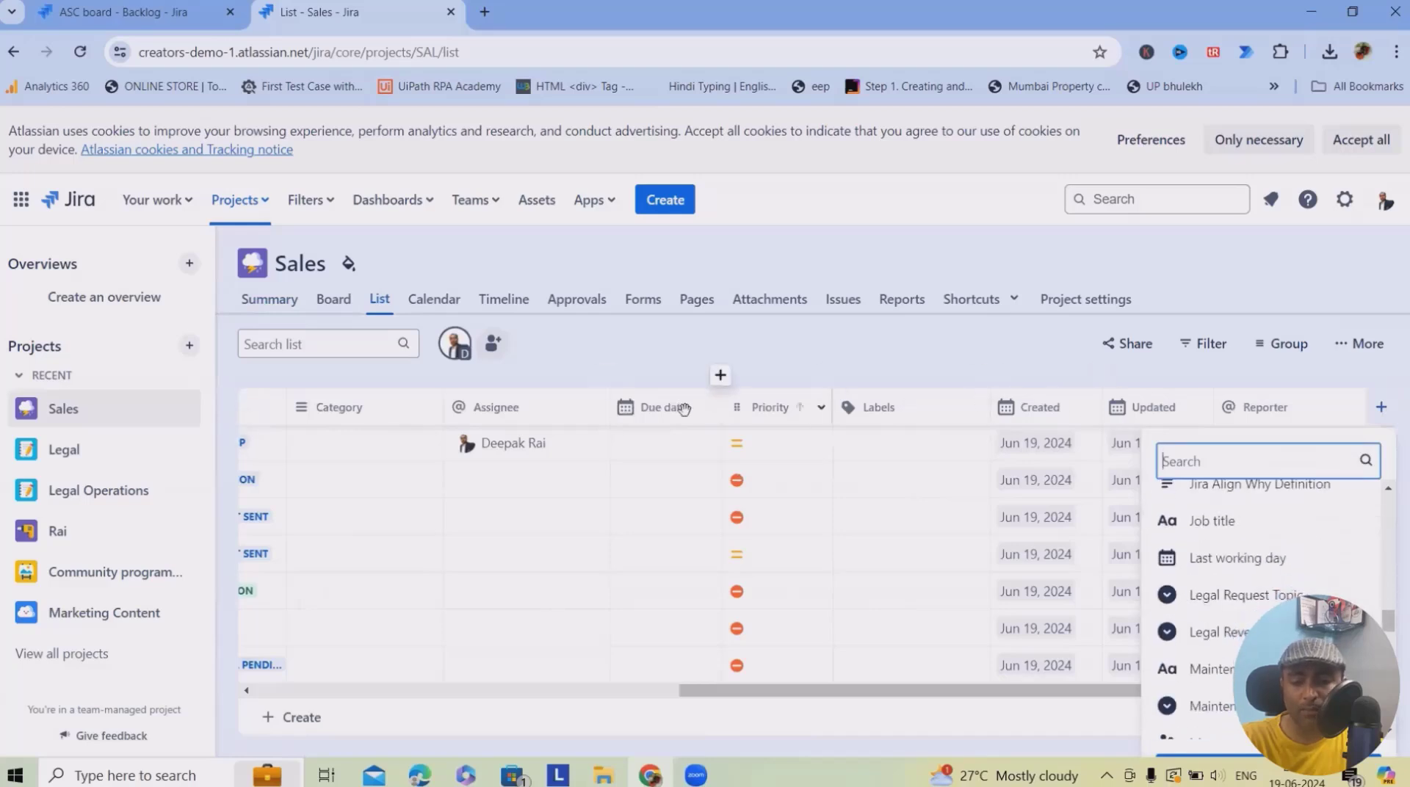
scroll(1196, 551, down, 8)
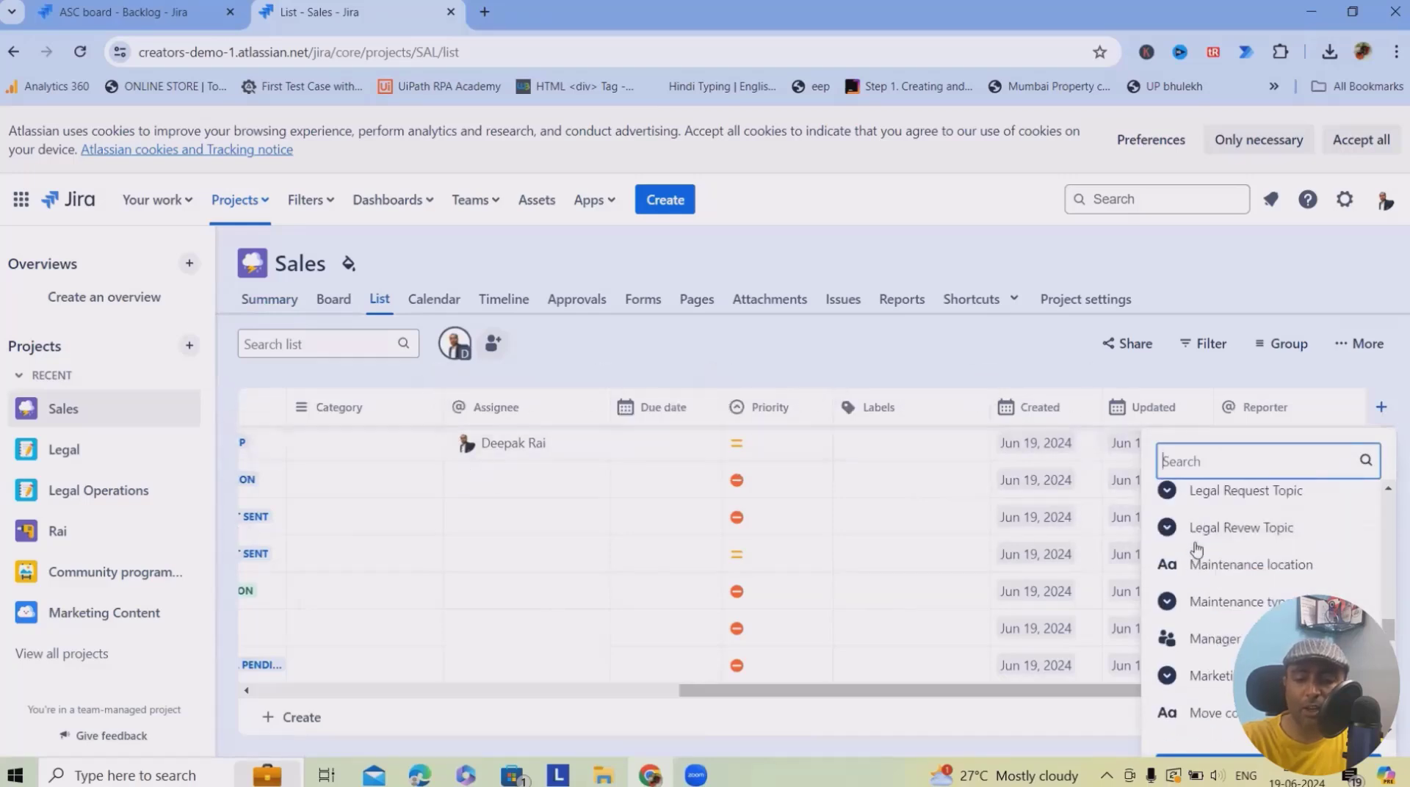
scroll(1219, 587, up, 12)
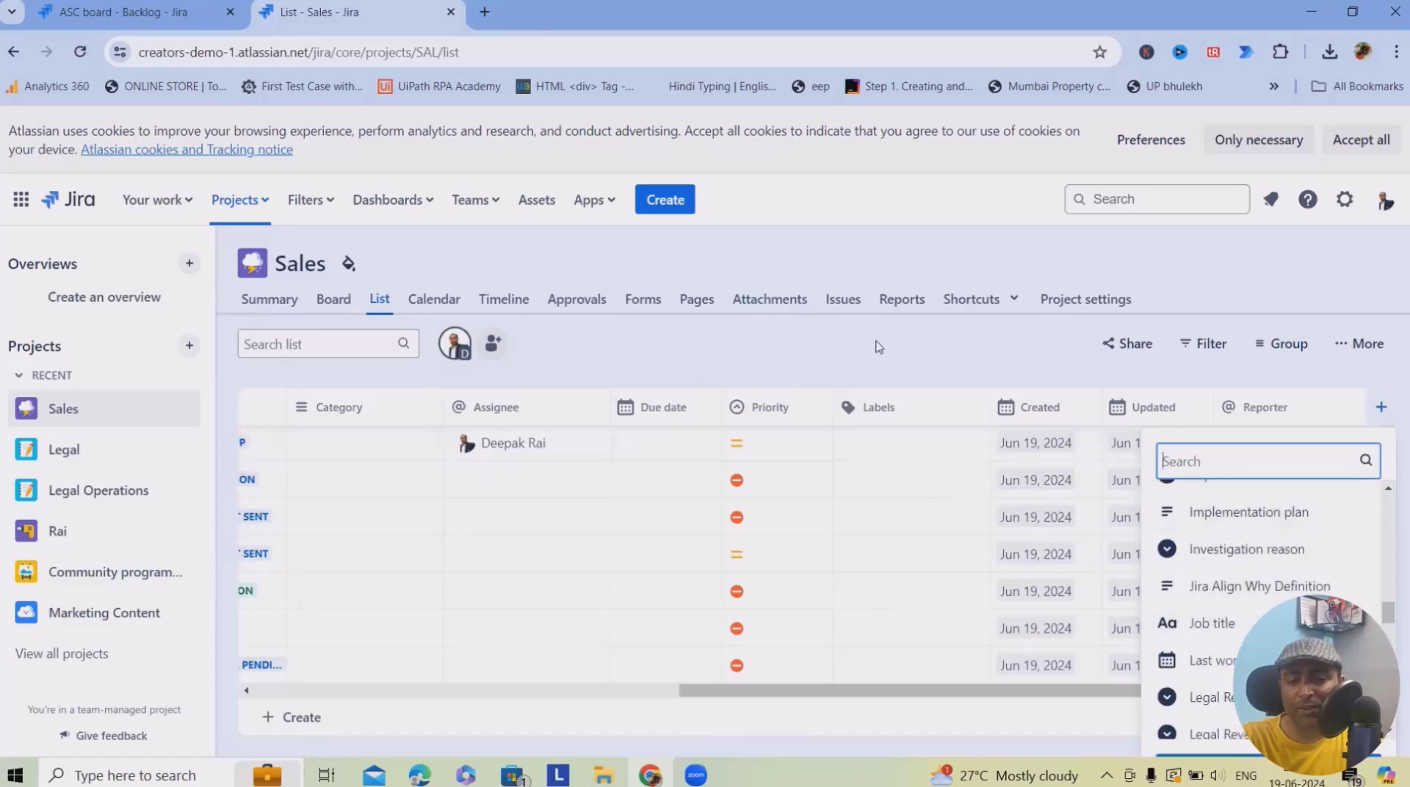
key(Escape)
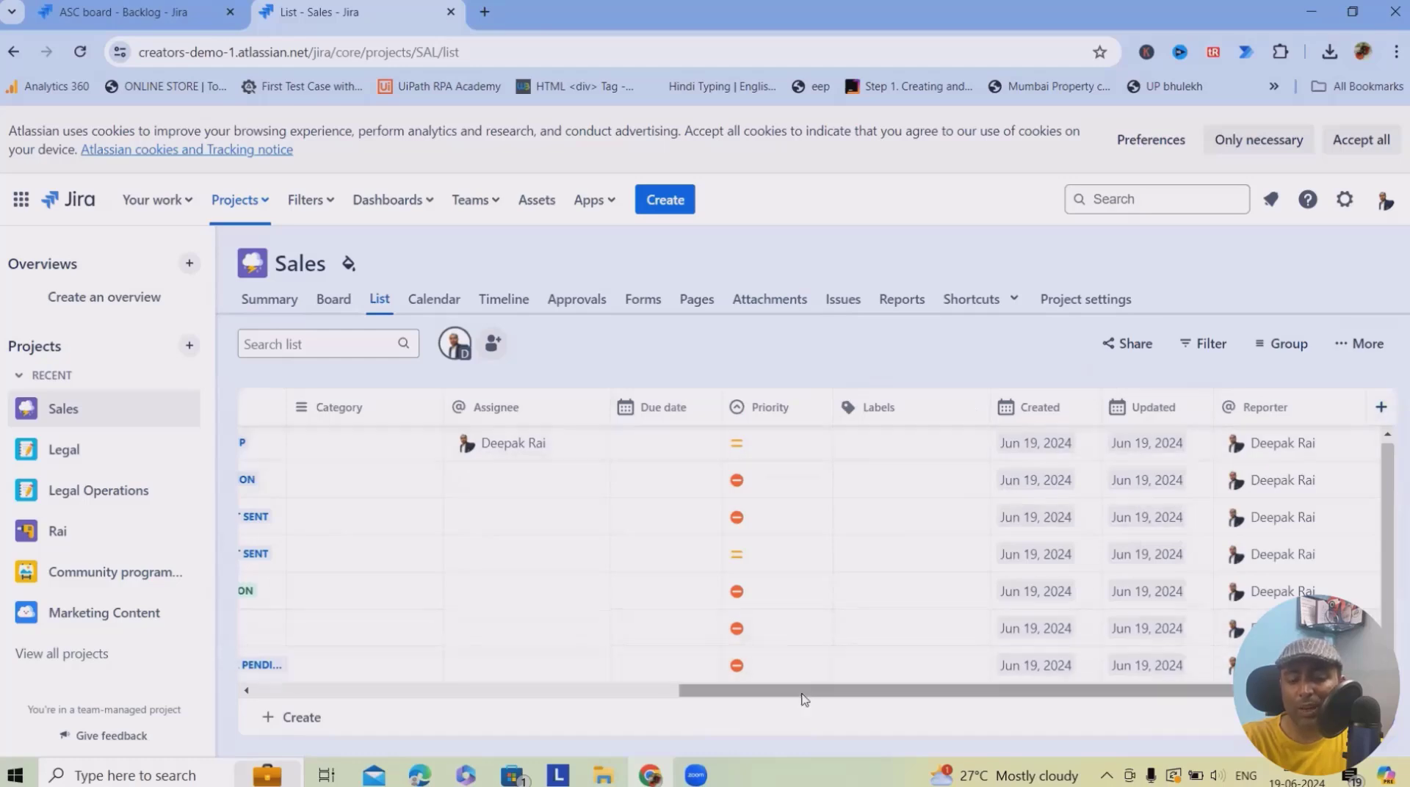
- Select the Twitter and Amazon issues in the list
drag(805, 692, 290, 694)
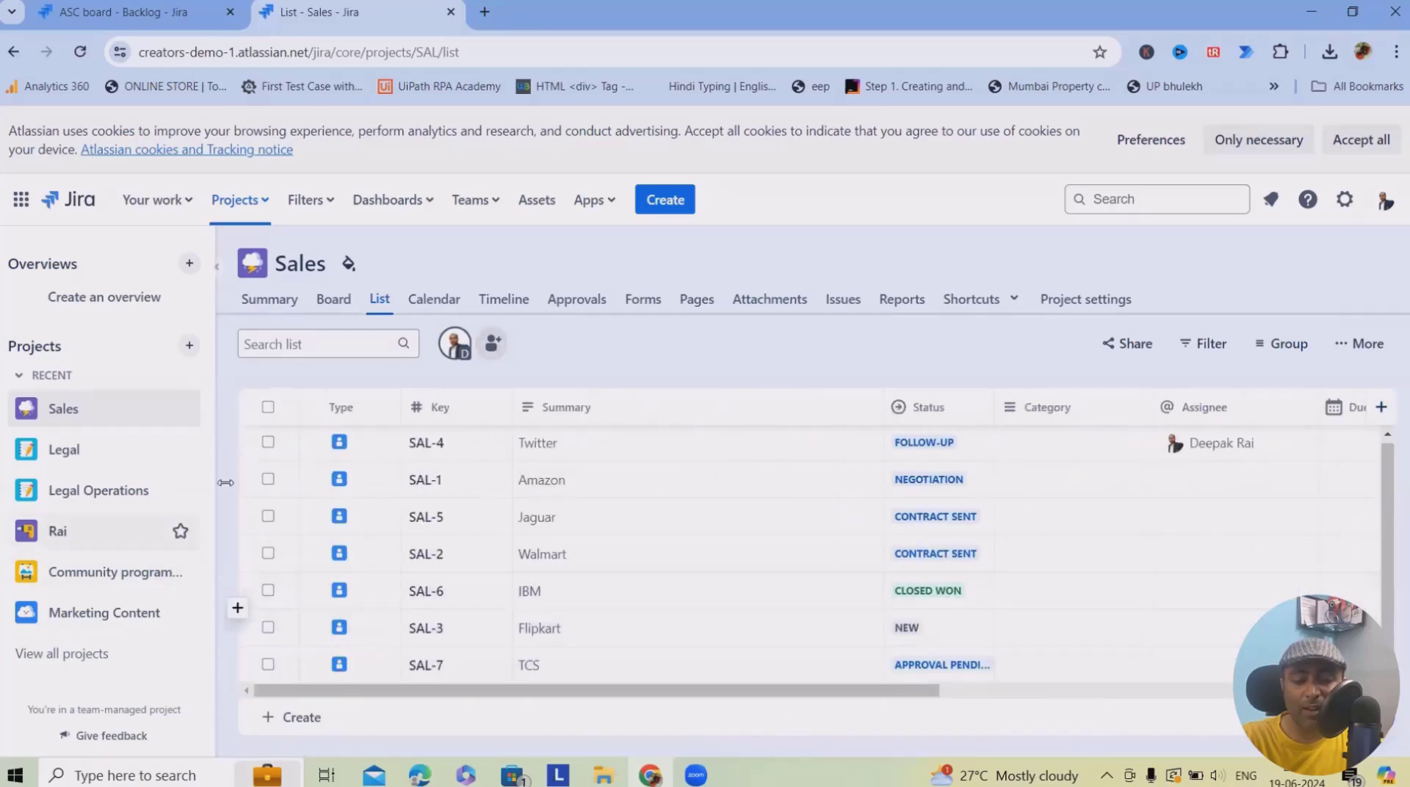
click(268, 442)
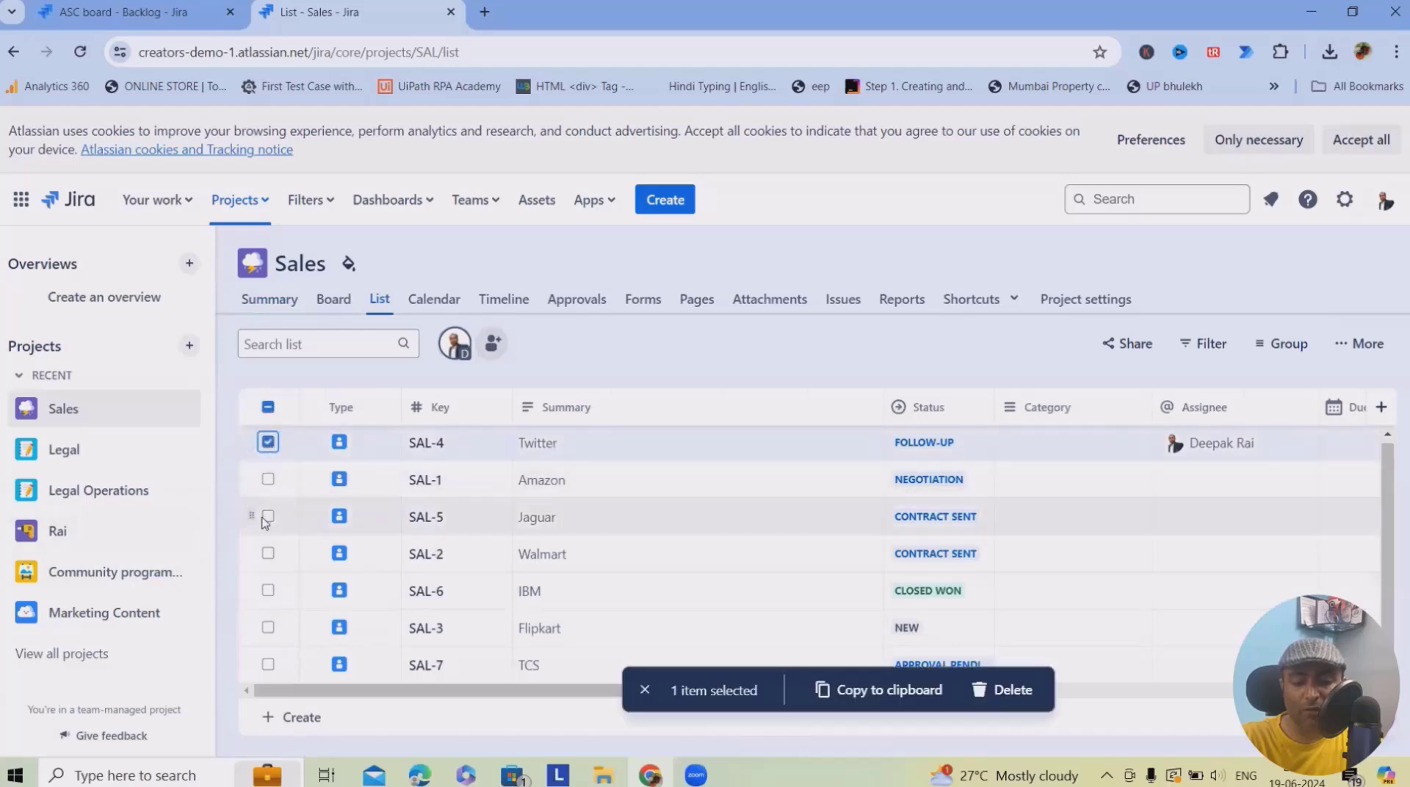
click(268, 479)
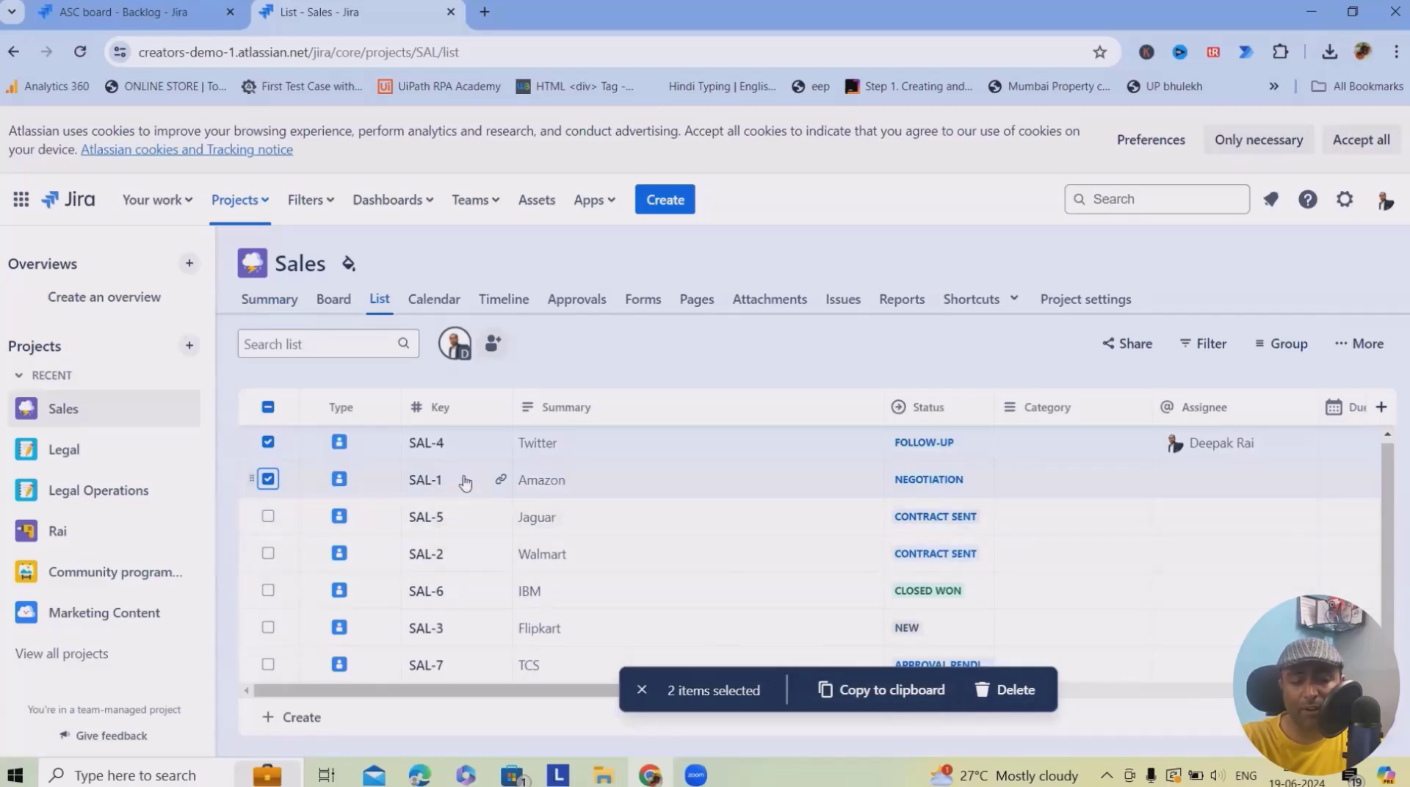
- View the Sales calendar for June 2024 and open a new customer entry on 5 June without creating it
click(413, 299)
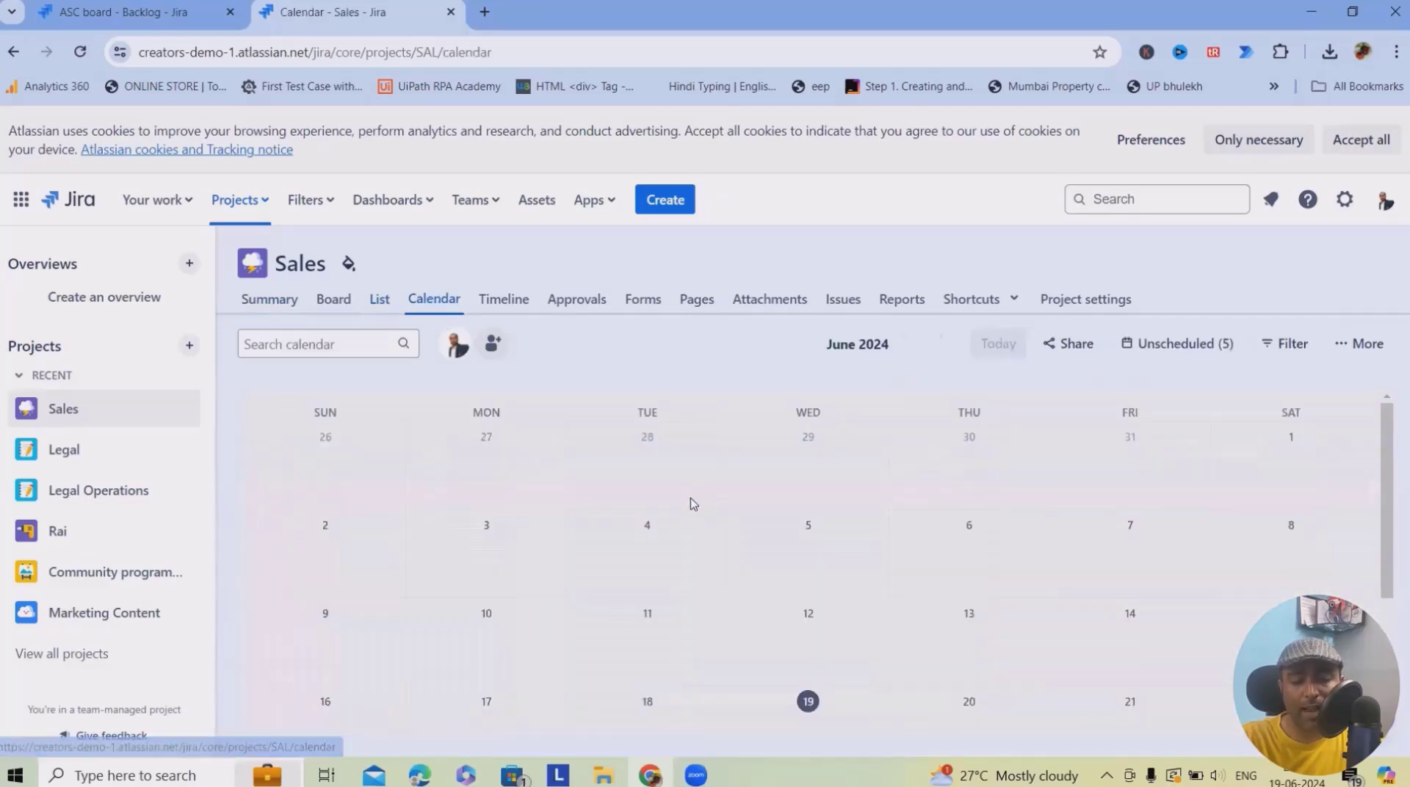
click(834, 545)
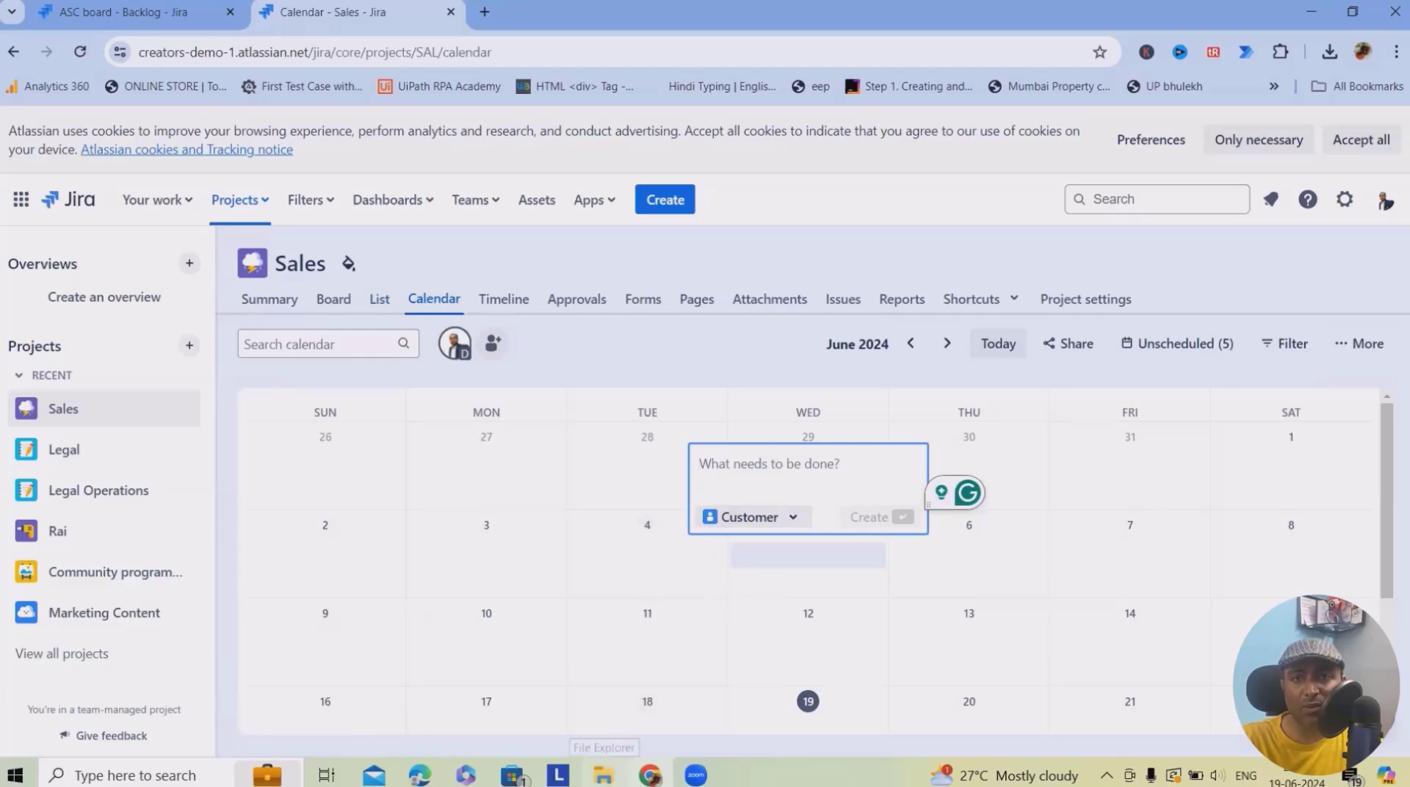
- Look over the Sales project's timeline by month and its approvals and forms pages
click(504, 299)
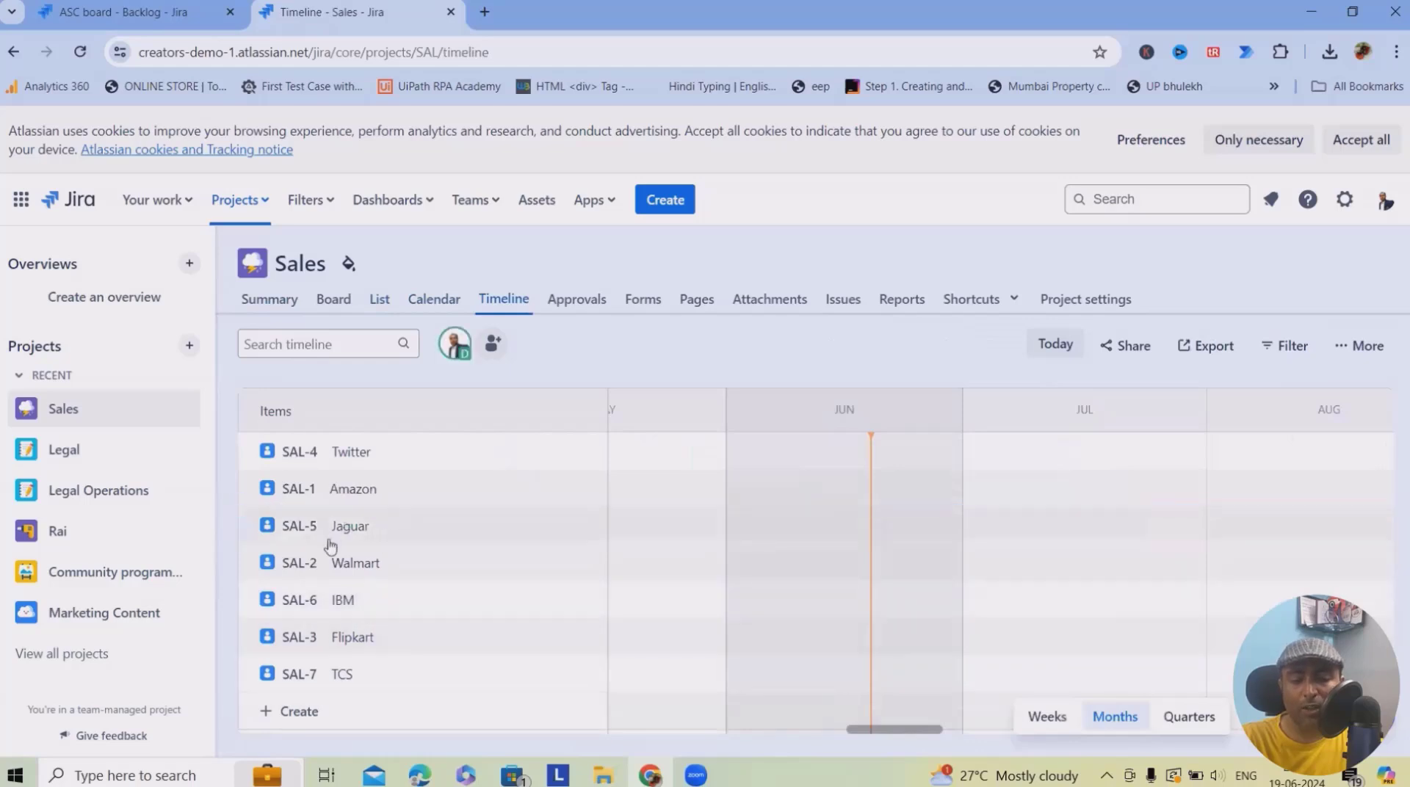
click(586, 295)
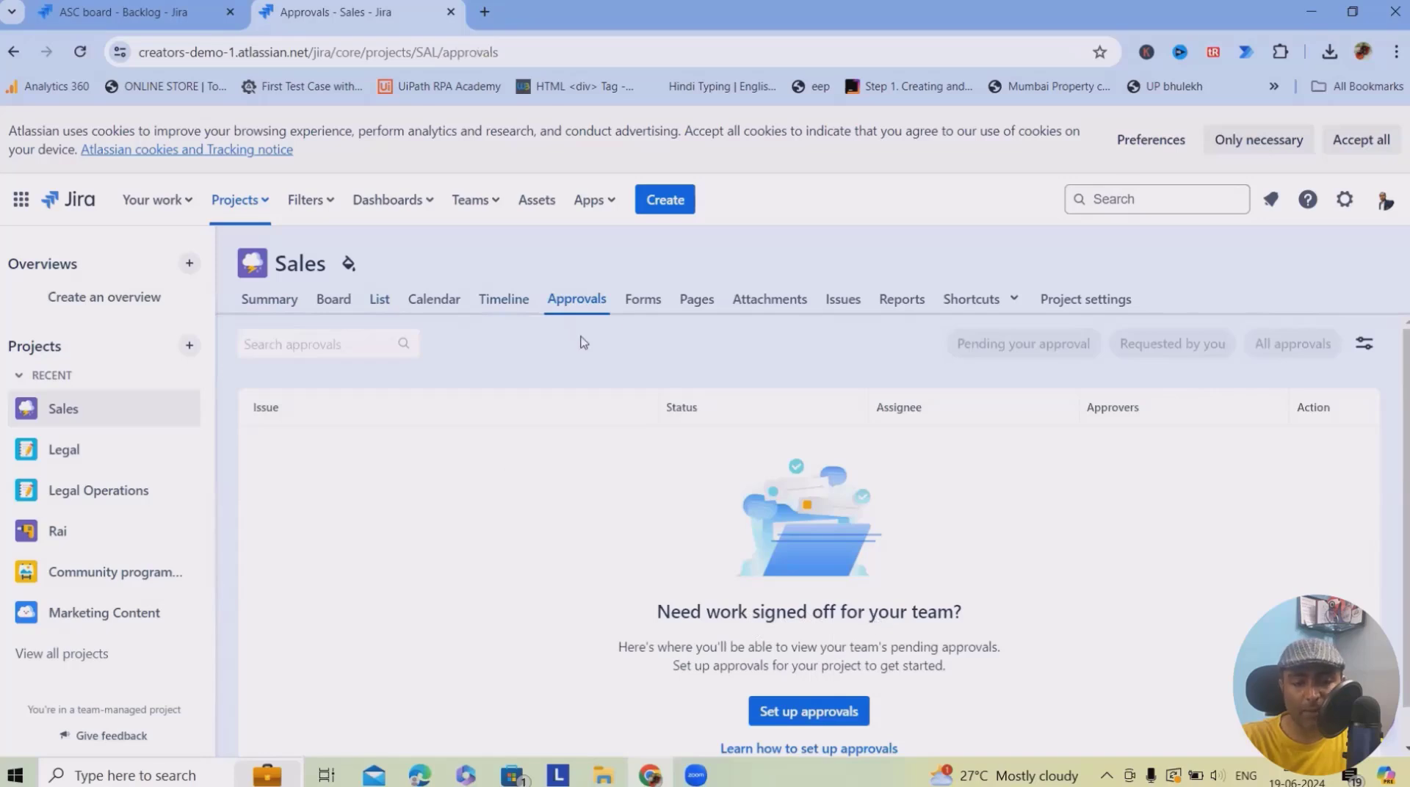
click(643, 299)
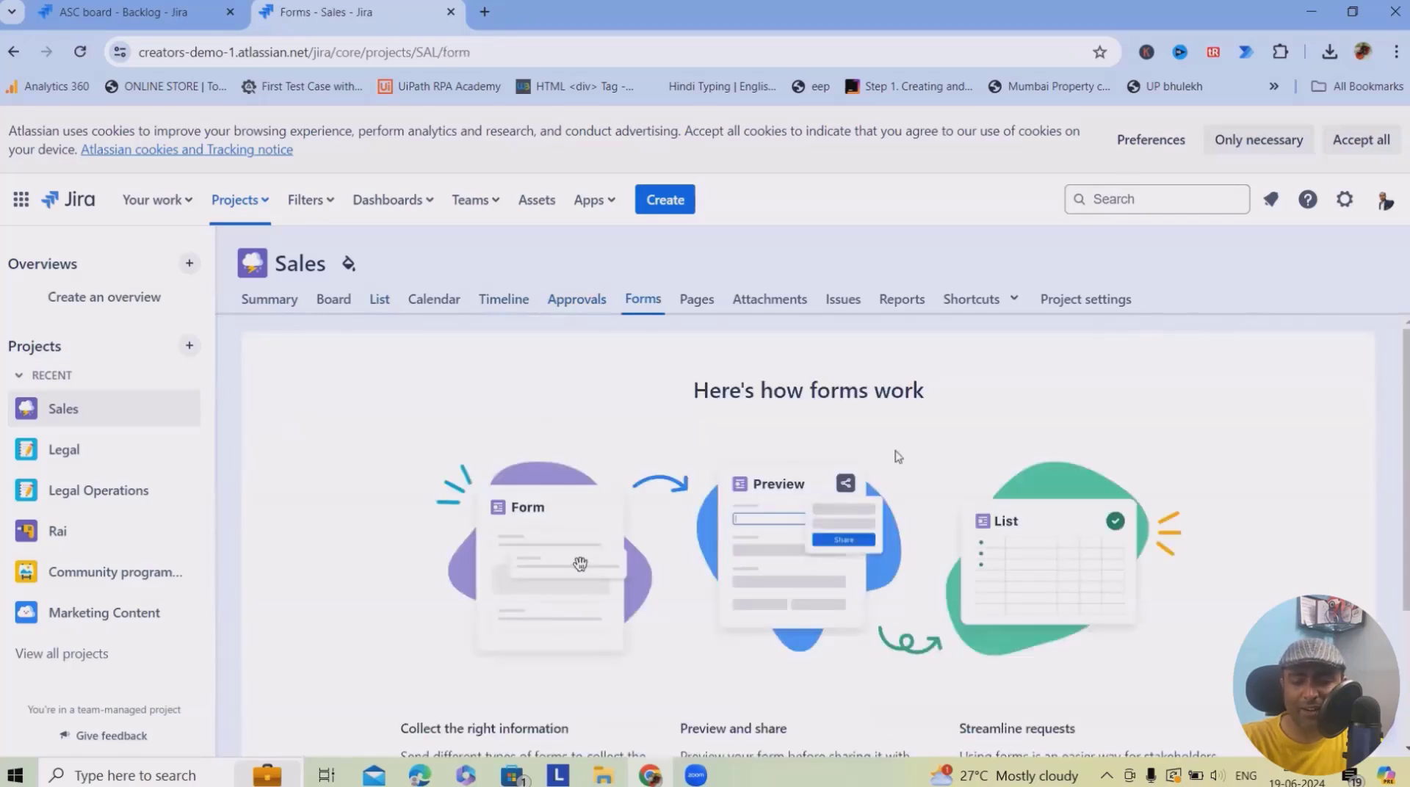
- Browse all available Sales reports from issue analysis to forecast and management, and return to the project summary
click(905, 301)
scroll(709, 647, down, 10)
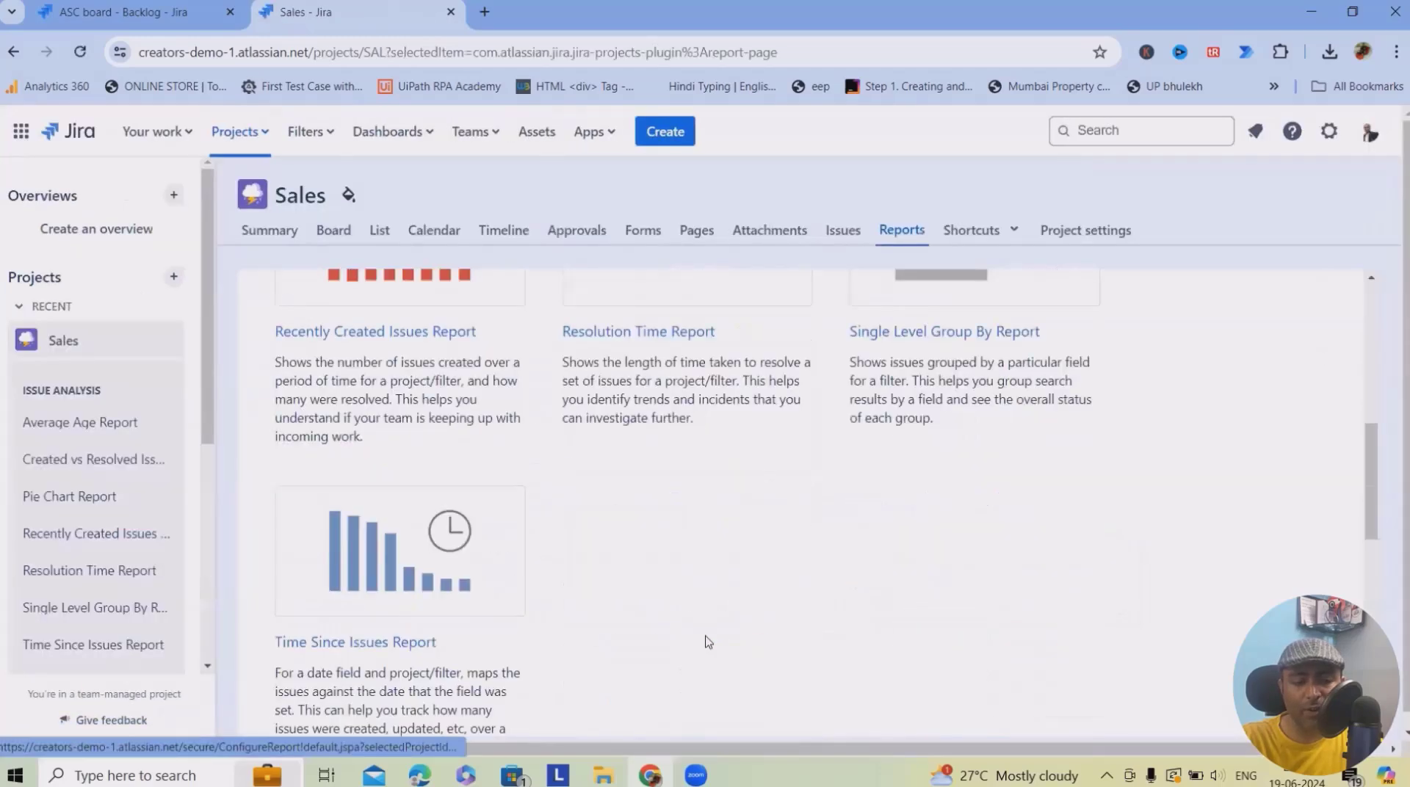
scroll(716, 646, up, 10)
scroll(722, 648, up, 2)
scroll(723, 650, down, 13)
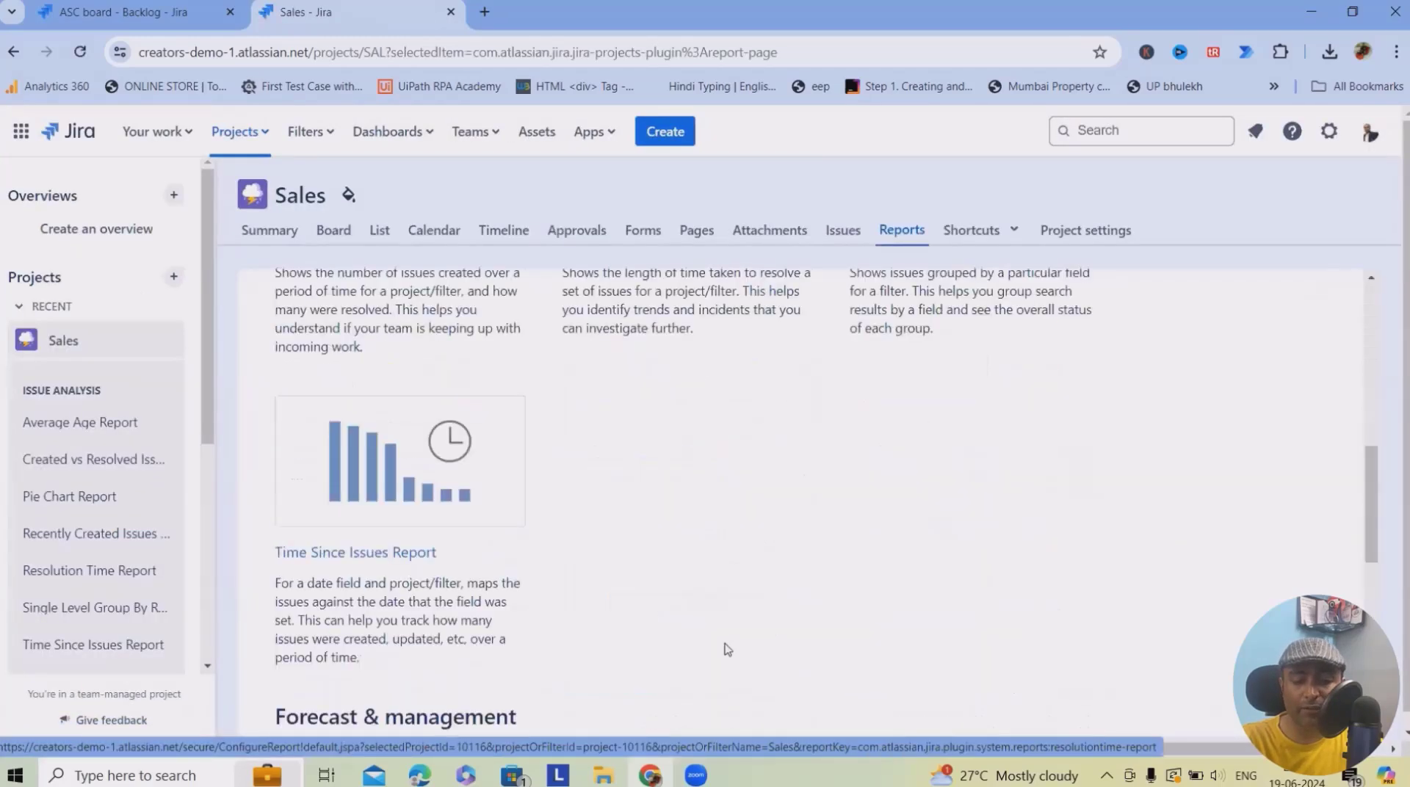
scroll(722, 649, up, 8)
scroll(235, 367, up, 5)
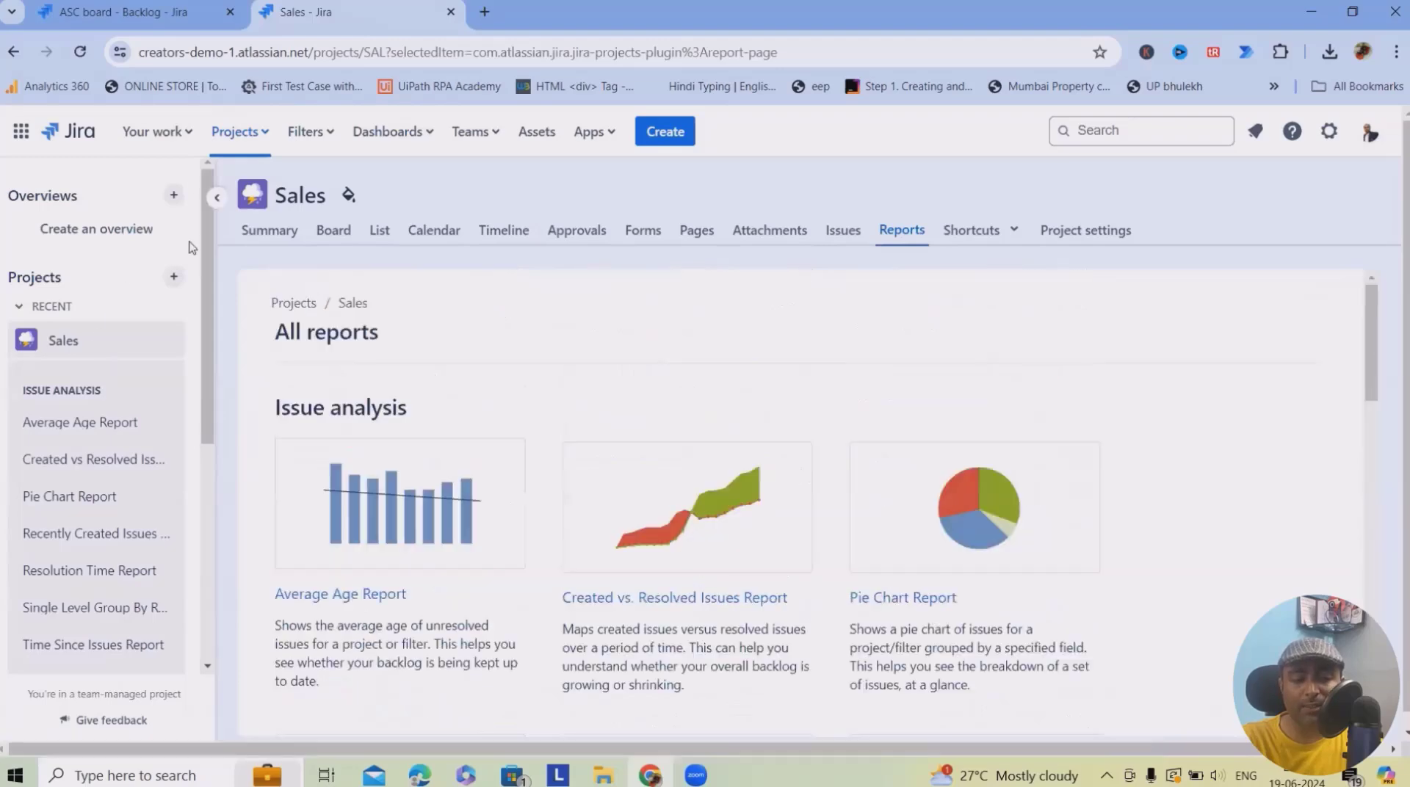
click(269, 230)
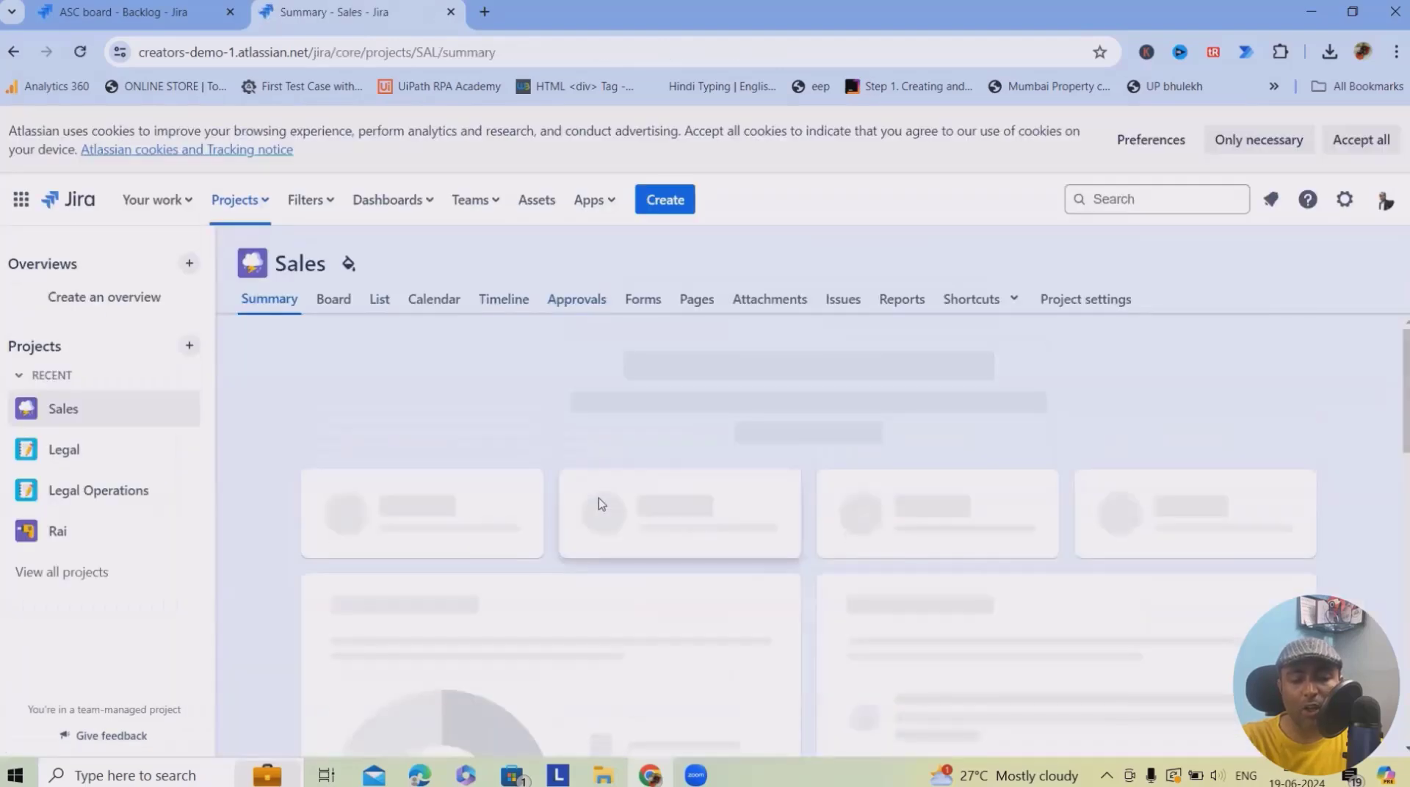